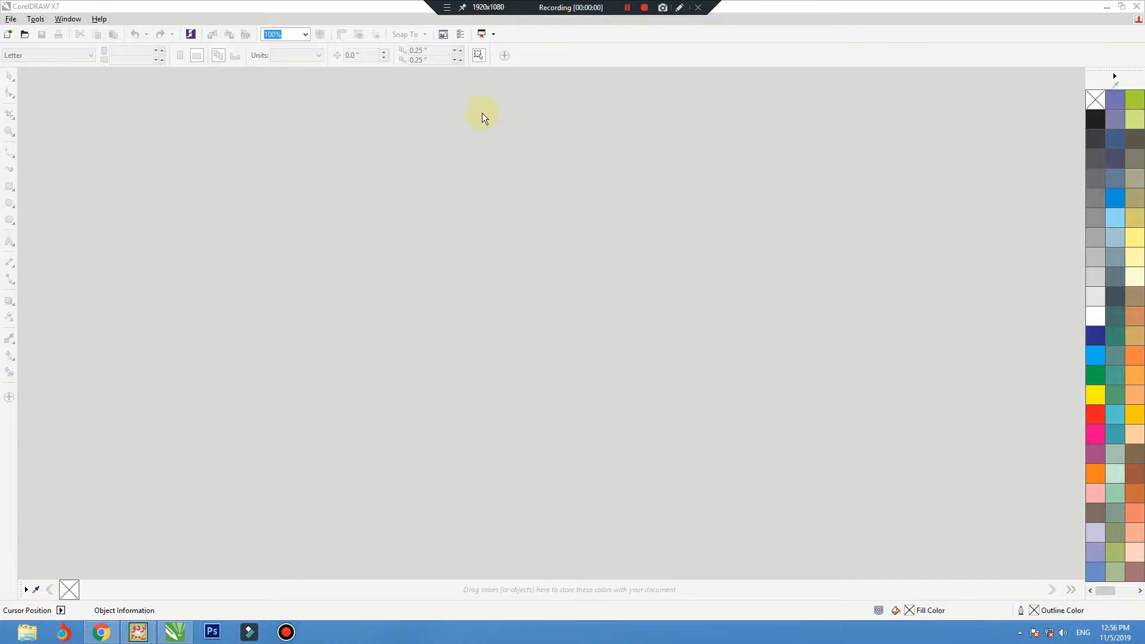
Step: Create a new A4 CMYK document at 800 dpi and switch the page to landscape orientation
{"action": "left_click", "coordinate": [474, 129]}
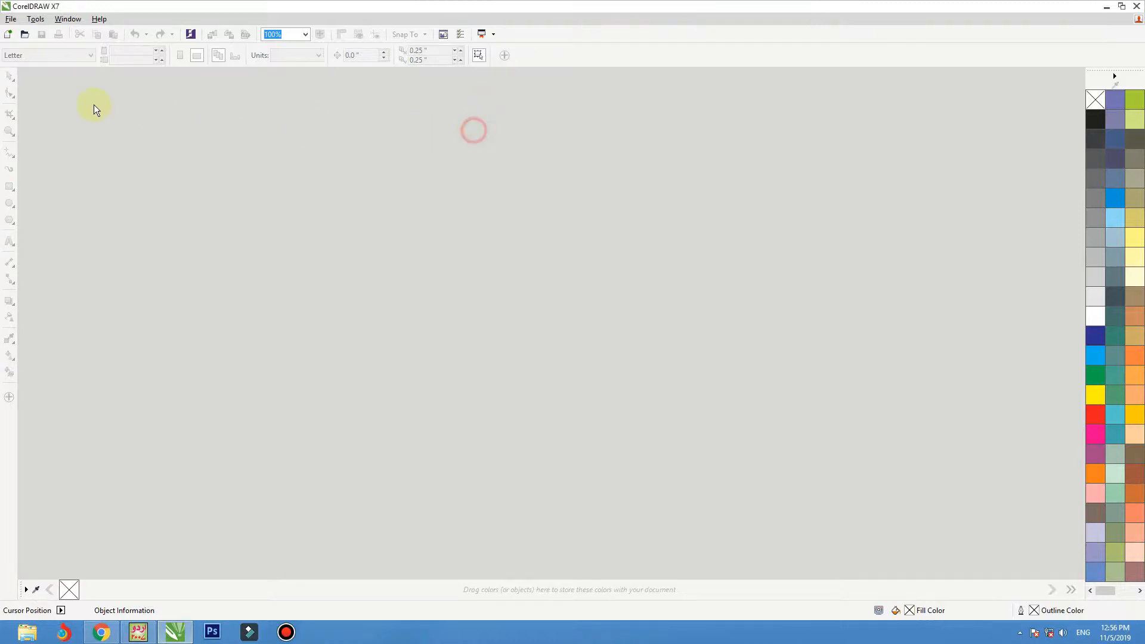
{"action": "left_click", "coordinate": [8, 34]}
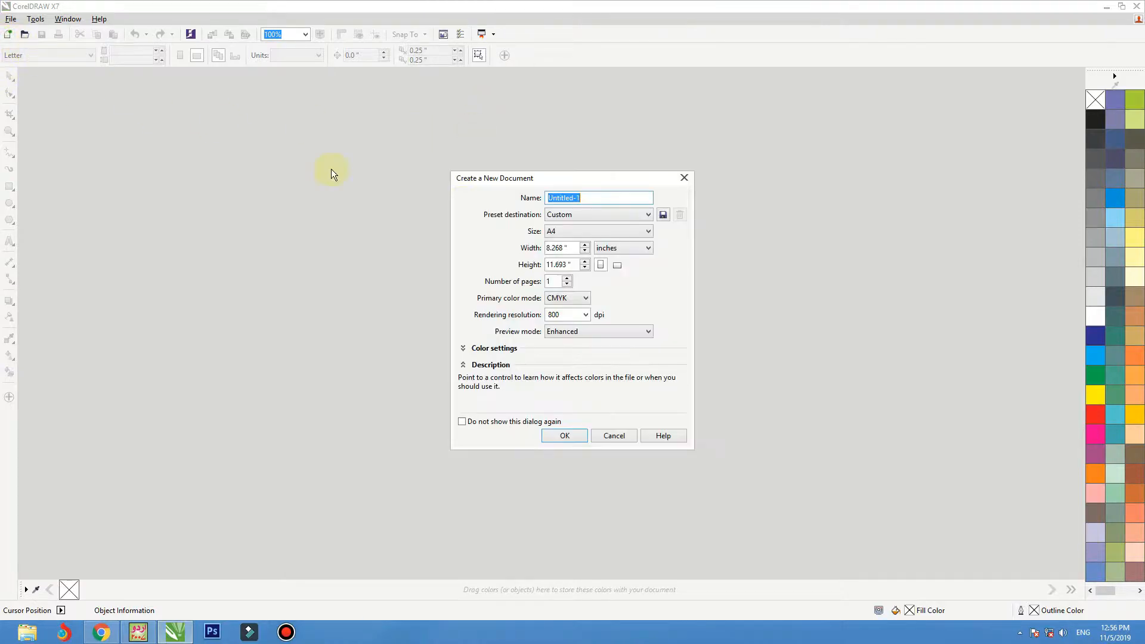
{"action": "left_click", "coordinate": [564, 437]}
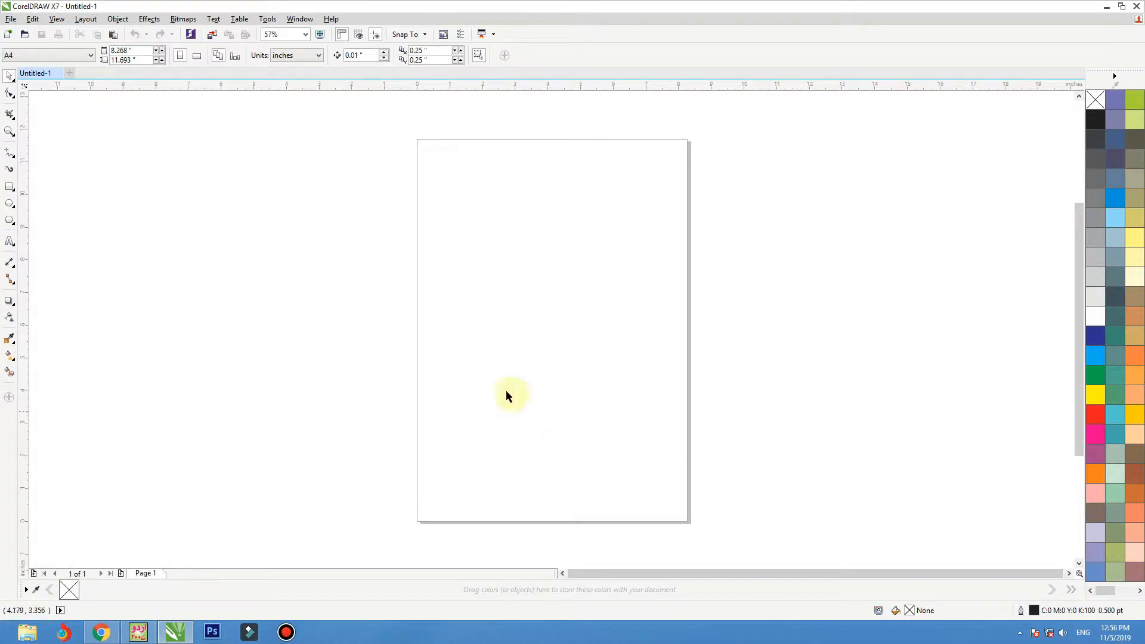
{"action": "left_click_drag", "start_coordinate": [592, 363], "coordinate": [570, 328]}
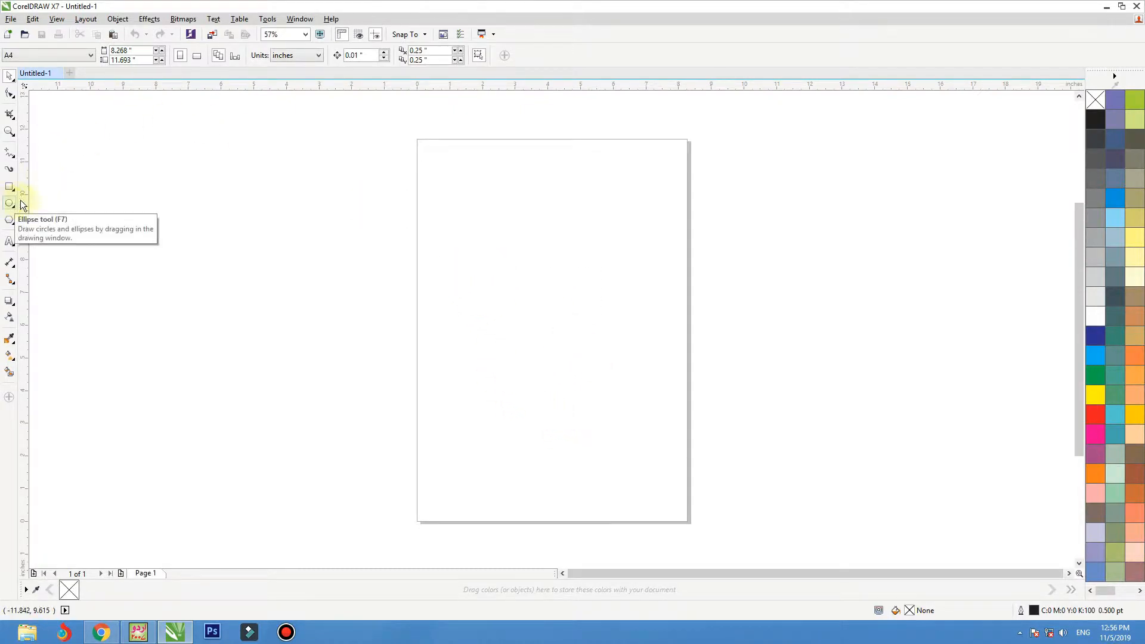
{"action": "left_click", "coordinate": [197, 55]}
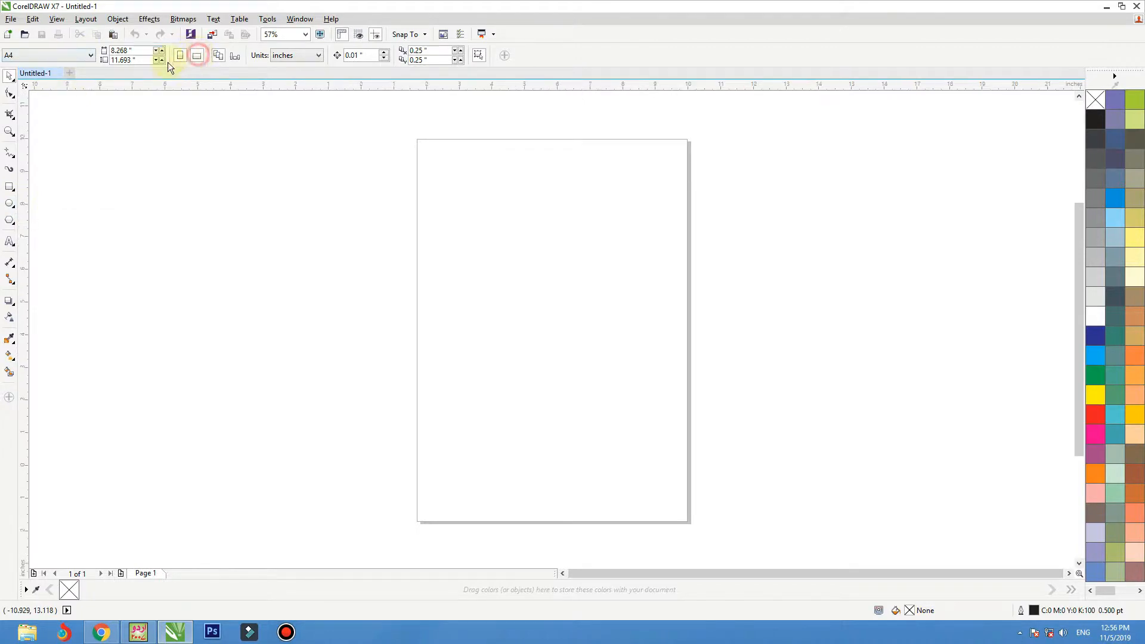
Step: Draw a circle about 2.9 in wide near the page centre, filled cyan (C100 M0 Y0 K0) with no outline
{"action": "left_click", "coordinate": [10, 132]}
{"action": "left_click_drag", "start_coordinate": [382, 220], "coordinate": [721, 442]}
{"action": "left_click", "coordinate": [12, 79]}
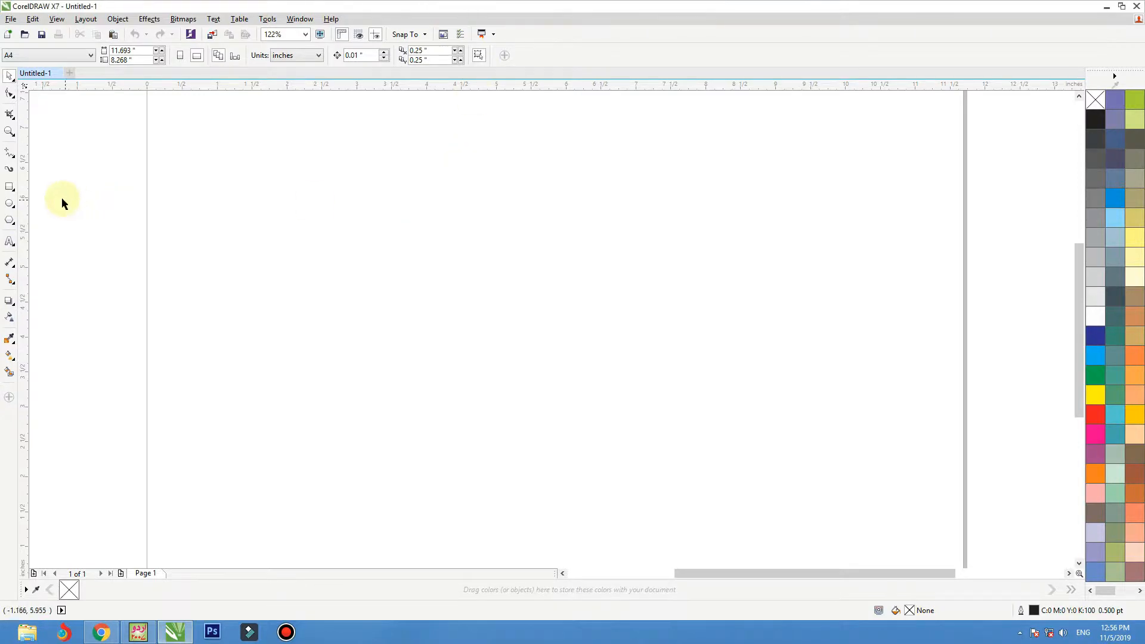
{"action": "left_click", "coordinate": [9, 204]}
{"action": "left_click_drag", "start_coordinate": [440, 241], "coordinate": [609, 443]}
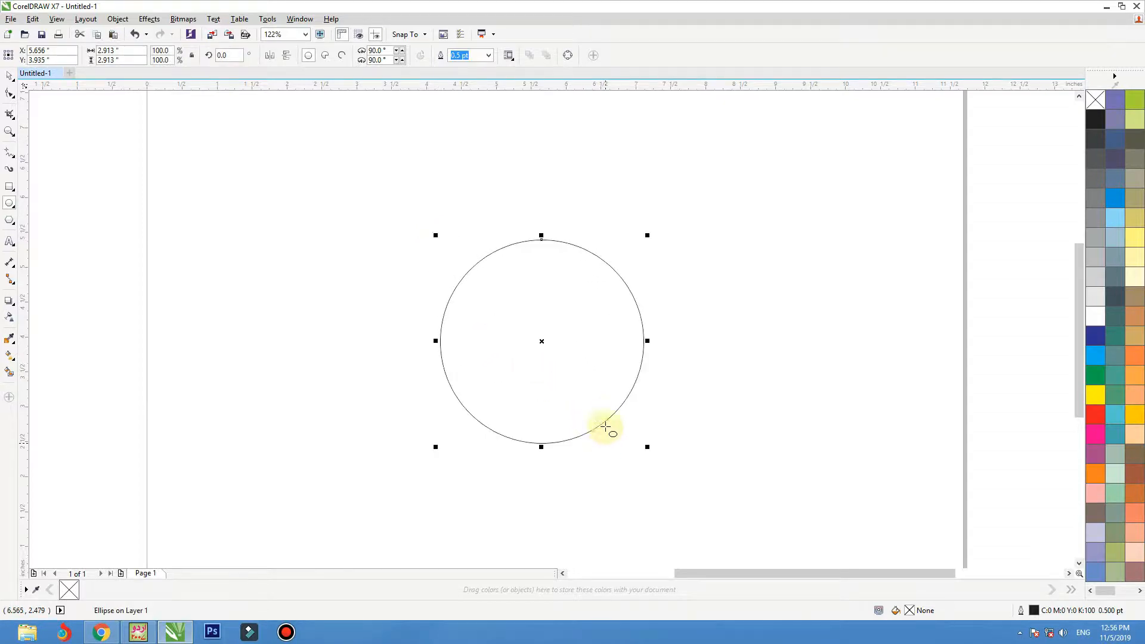
{"action": "left_click", "coordinate": [9, 76]}
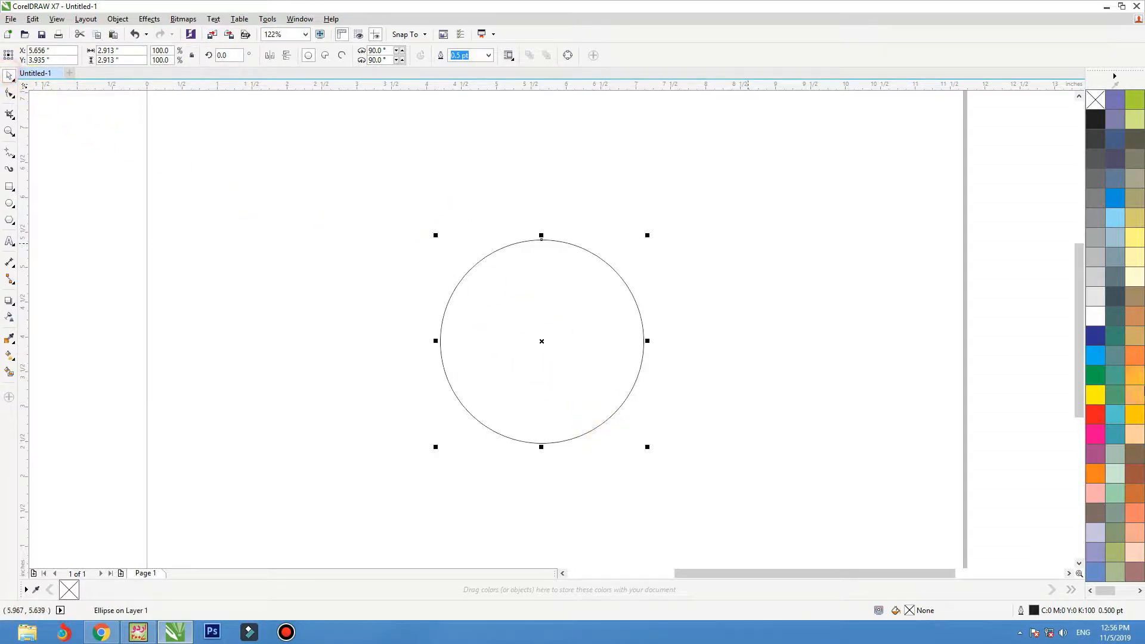
{"action": "left_click", "coordinate": [1096, 357]}
{"action": "right_click", "coordinate": [1095, 100]}
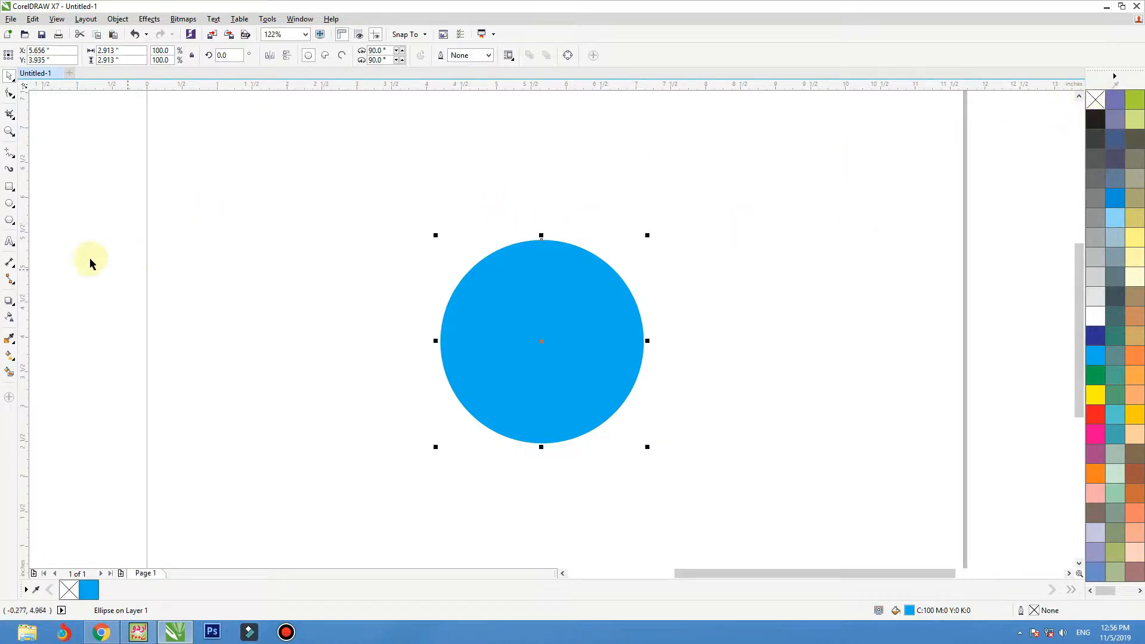
Step: Draw a rectangle about 3.44 by 1.46 in above and left of the circle and convert it to curves
{"action": "left_click", "coordinate": [9, 188]}
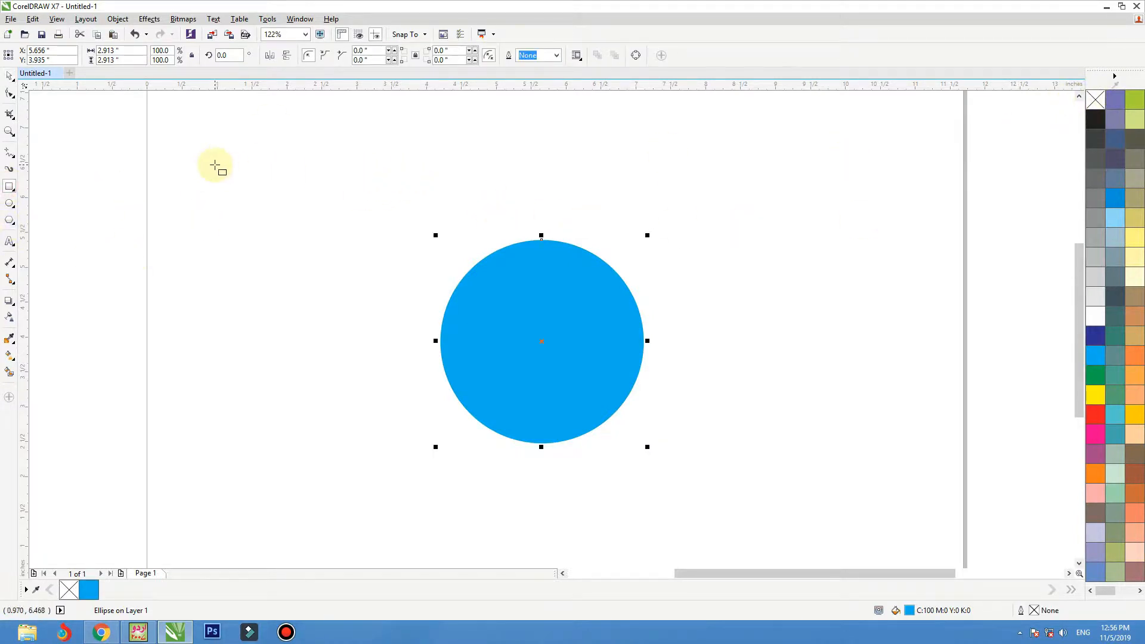
{"action": "left_click_drag", "start_coordinate": [215, 165], "coordinate": [456, 267]}
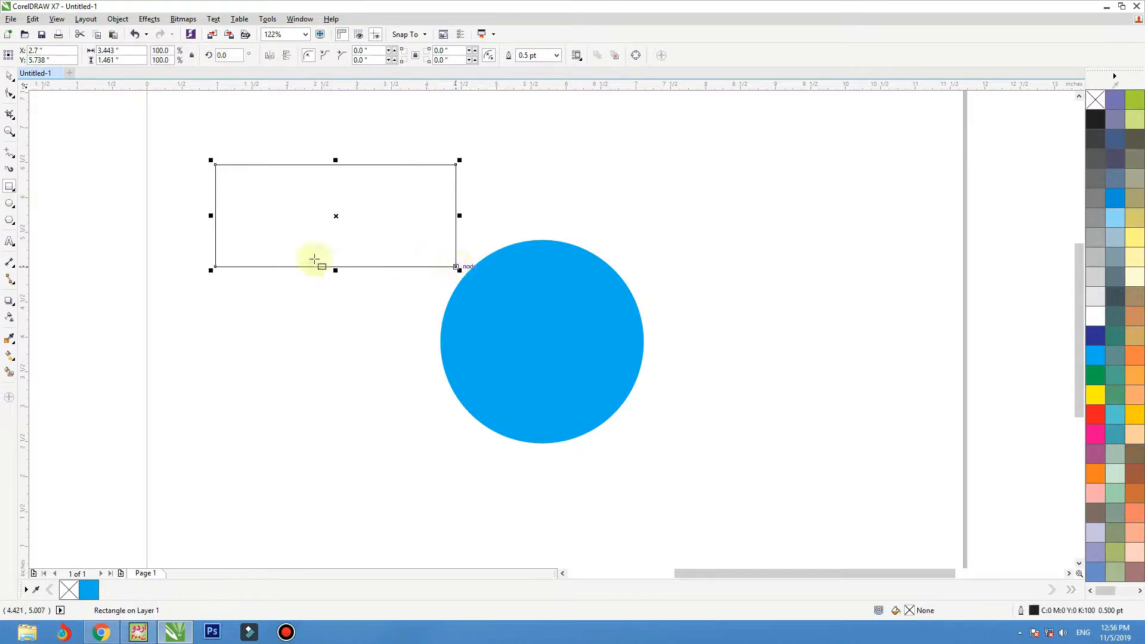
{"action": "left_click", "coordinate": [8, 76]}
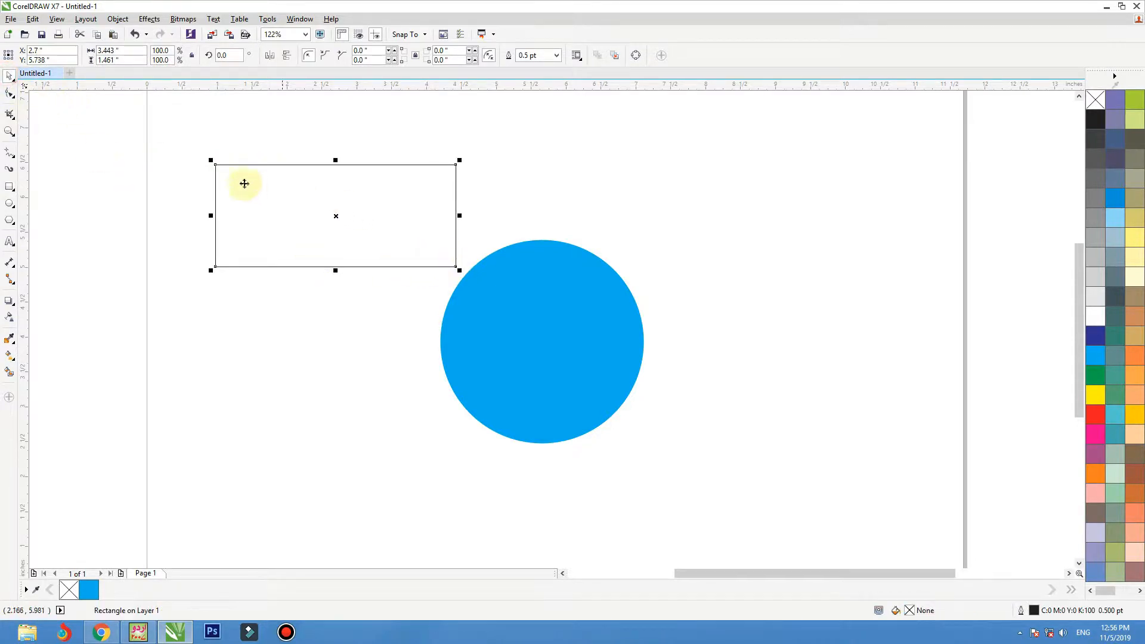
{"action": "right_click", "coordinate": [237, 177]}
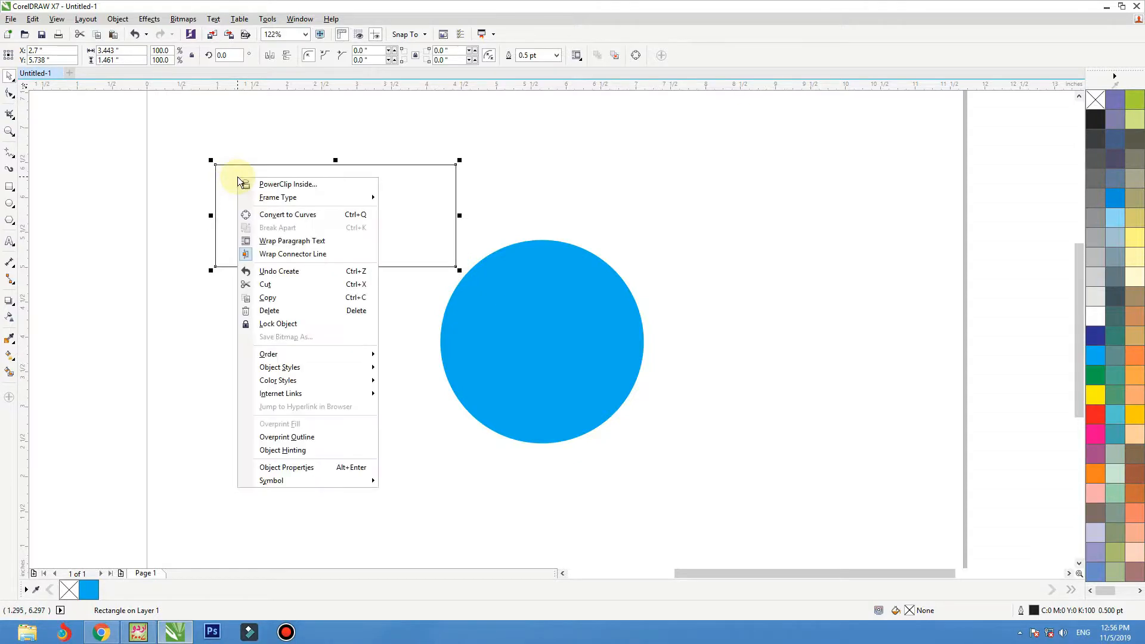
{"action": "left_click", "coordinate": [274, 218]}
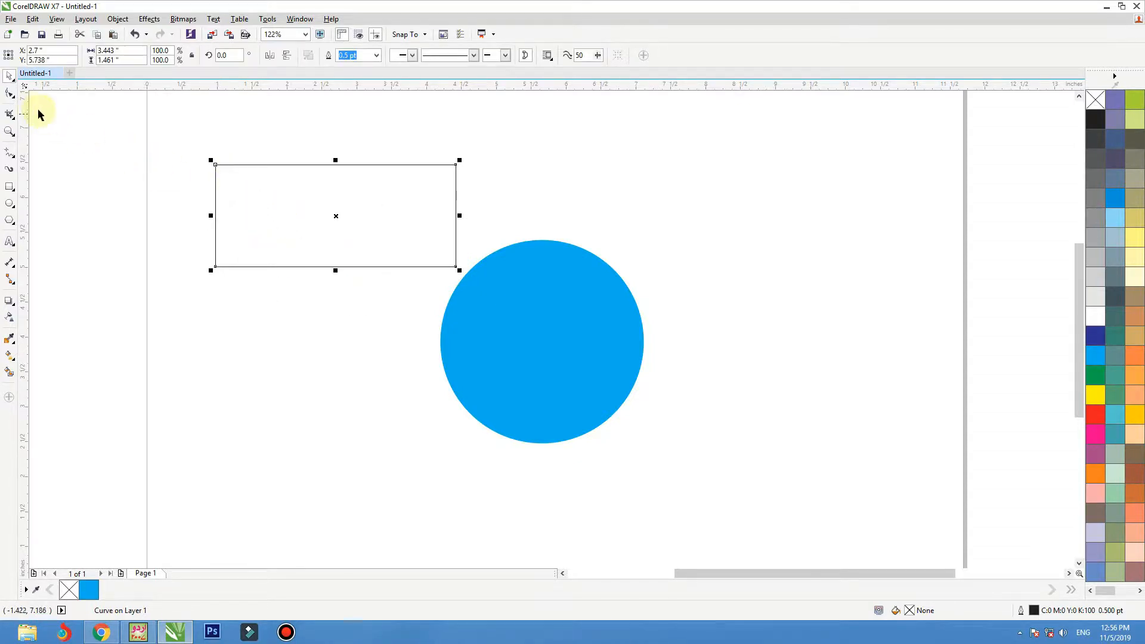
Step: Reshape the rectangle into a slanted, irregular quadrilateral by moving its four corner nodes
{"action": "left_click", "coordinate": [10, 94]}
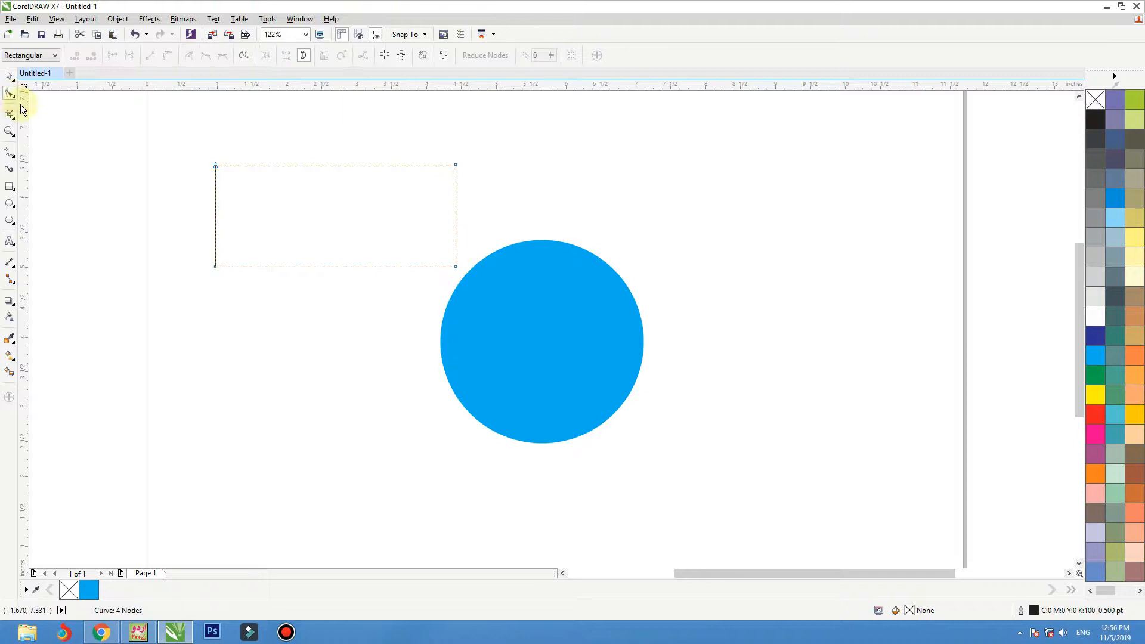
{"action": "left_click", "coordinate": [174, 133]}
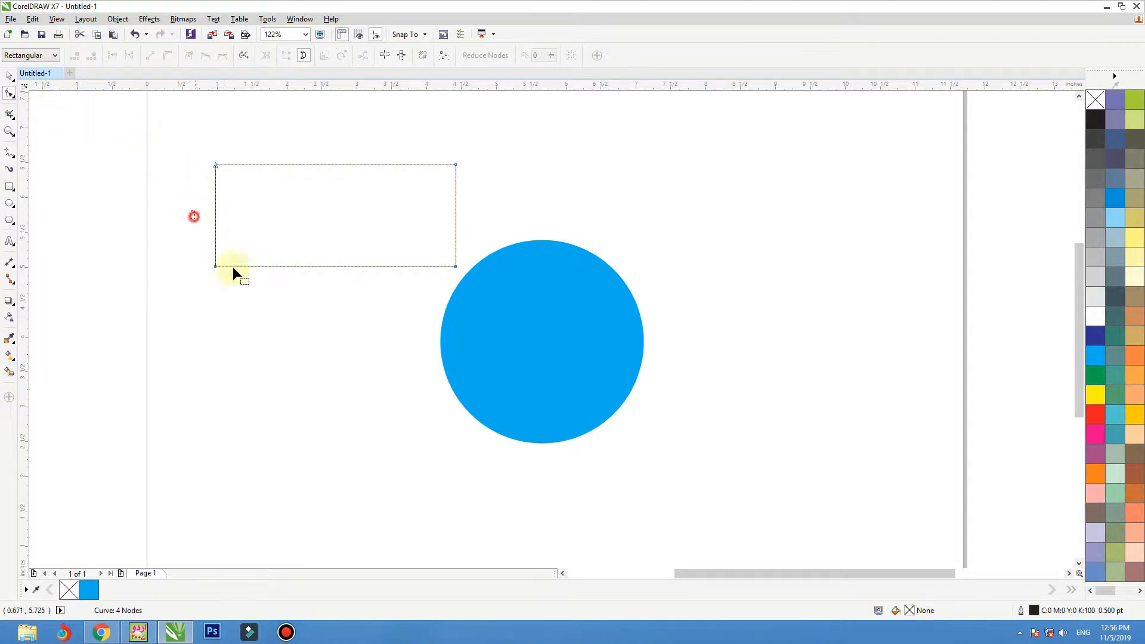
{"action": "left_click_drag", "start_coordinate": [194, 217], "coordinate": [261, 319]}
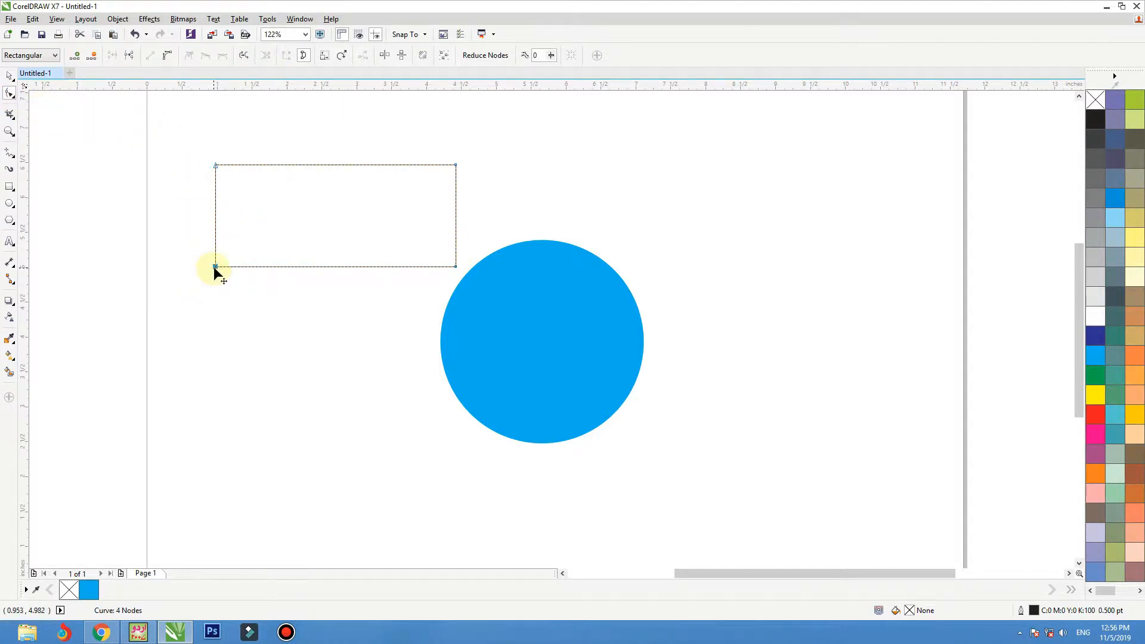
{"action": "left_click_drag", "start_coordinate": [215, 266], "coordinate": [193, 272]}
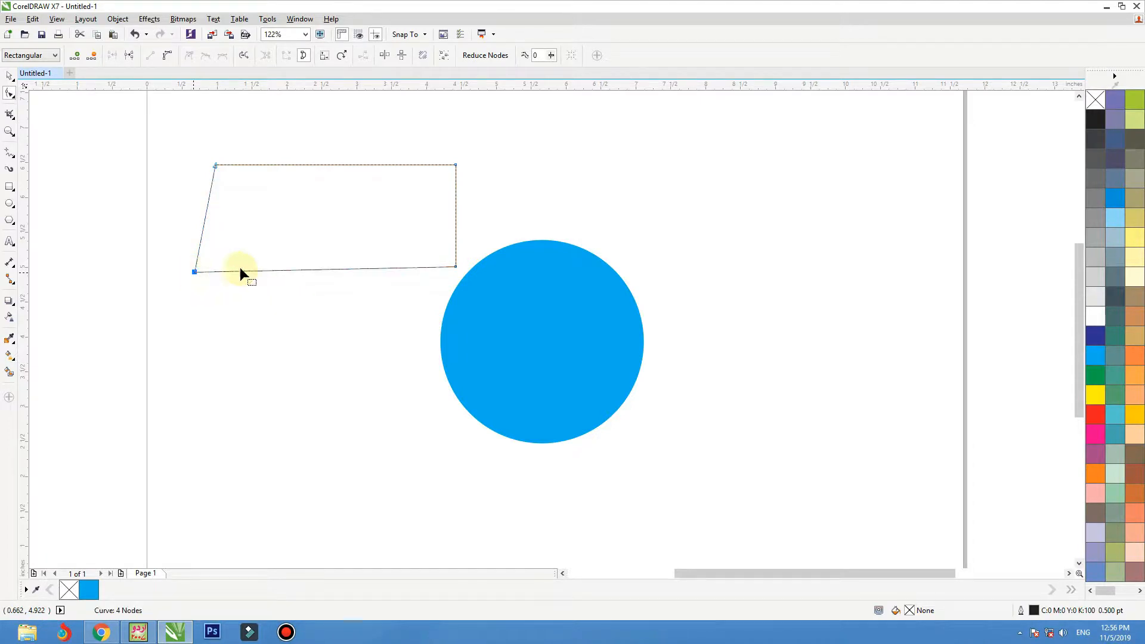
{"action": "left_click", "coordinate": [455, 267]}
{"action": "left_click_drag", "start_coordinate": [453, 267], "coordinate": [444, 262]}
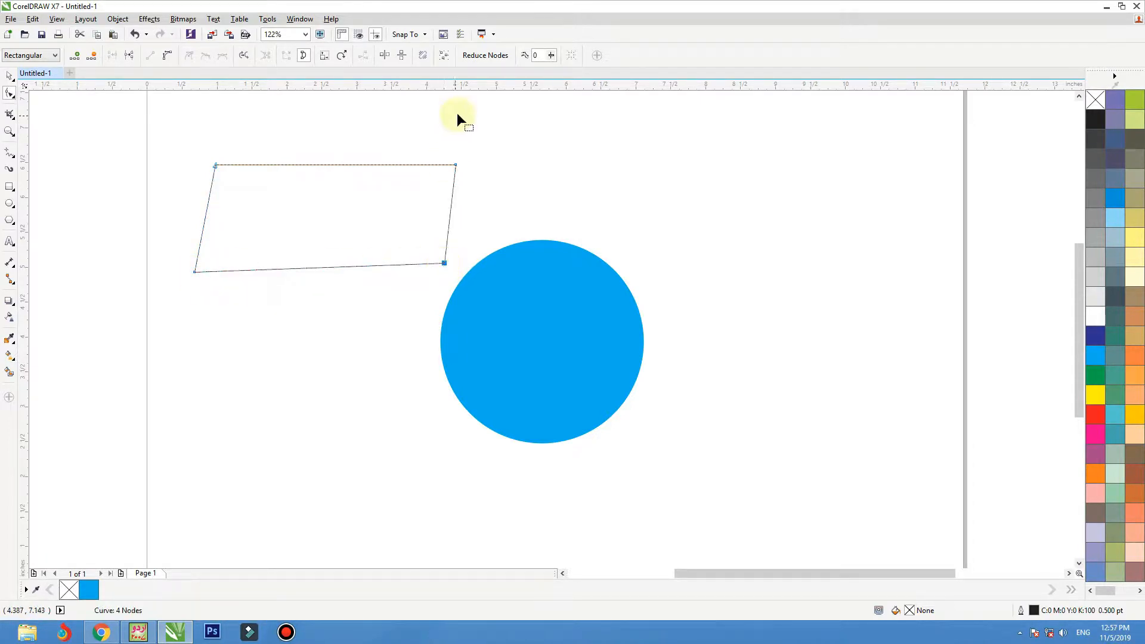
{"action": "left_click_drag", "start_coordinate": [455, 162], "coordinate": [454, 175]}
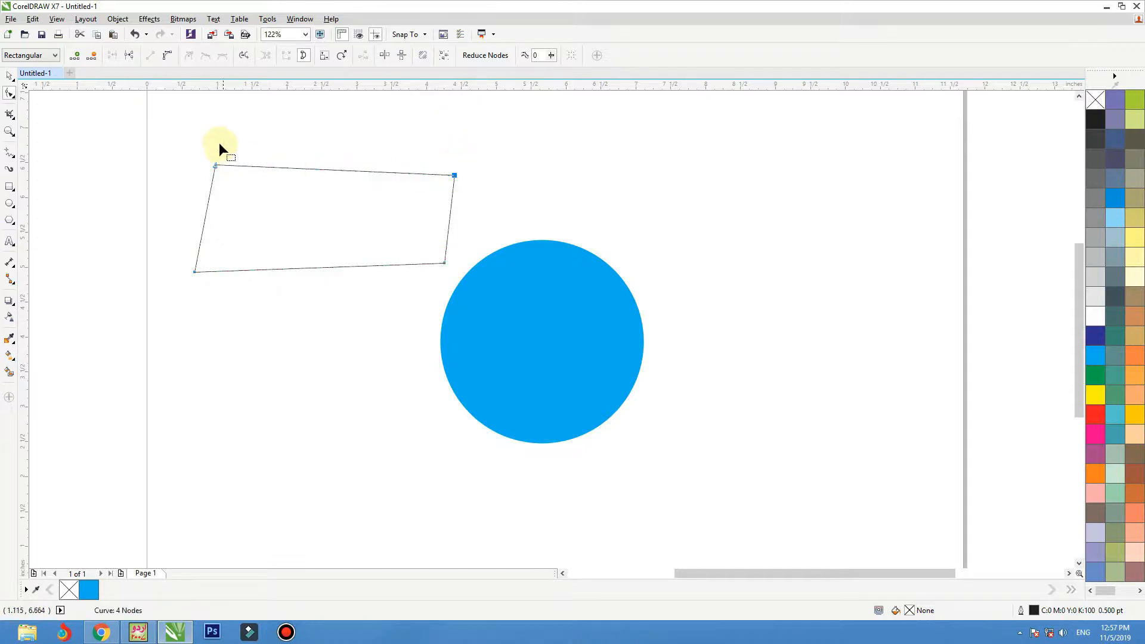
{"action": "left_click_drag", "start_coordinate": [216, 169], "coordinate": [241, 177]}
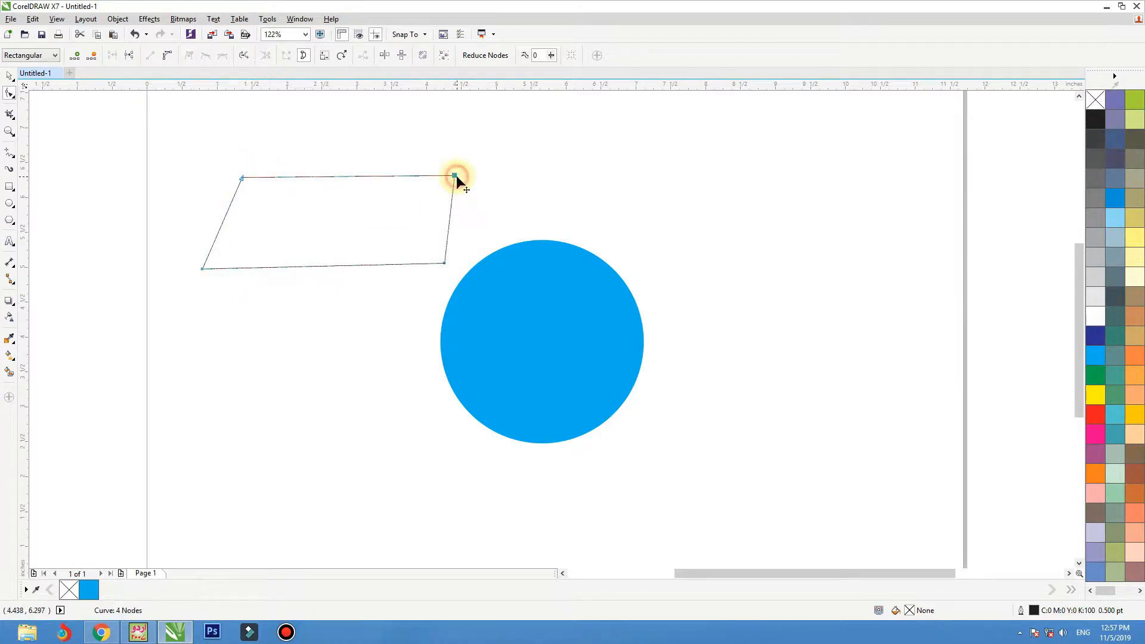
Step: Refine the quadrilateral's right and lower-left corners, and give it an amber fill (C0 M20 Y100 K0) with no outline
{"action": "left_click_drag", "start_coordinate": [455, 176], "coordinate": [455, 186]}
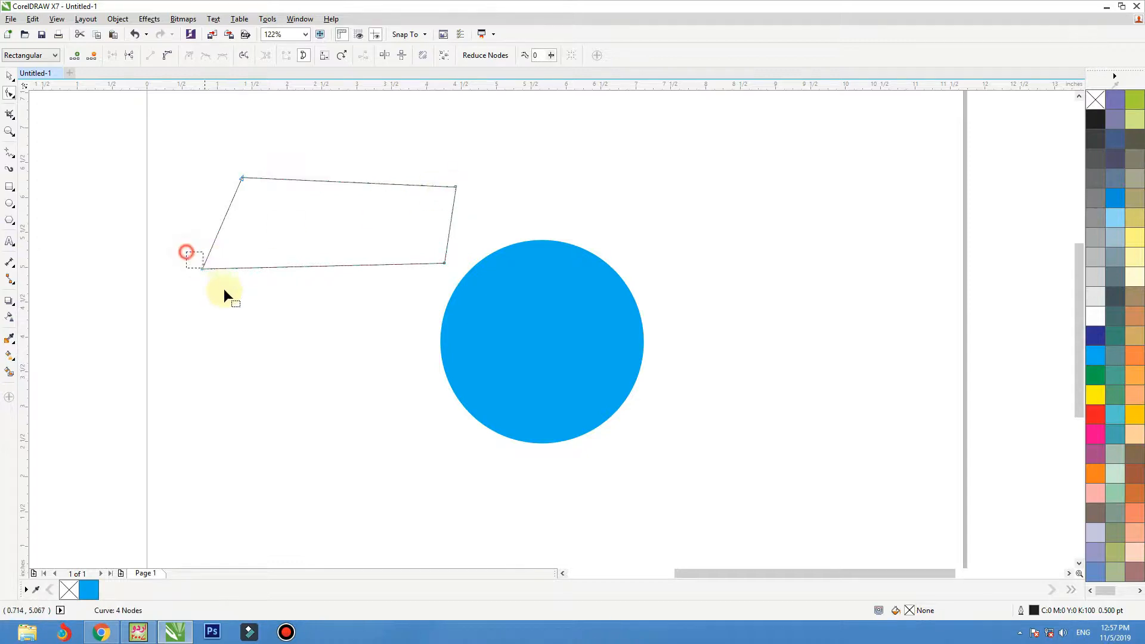
{"action": "mouse_move", "coordinate": [186, 252]}
{"action": "left_mouse_down"}
{"action": "mouse_move", "coordinate": [208, 284]}
{"action": "mouse_move", "coordinate": [191, 265]}
{"action": "left_mouse_up"}
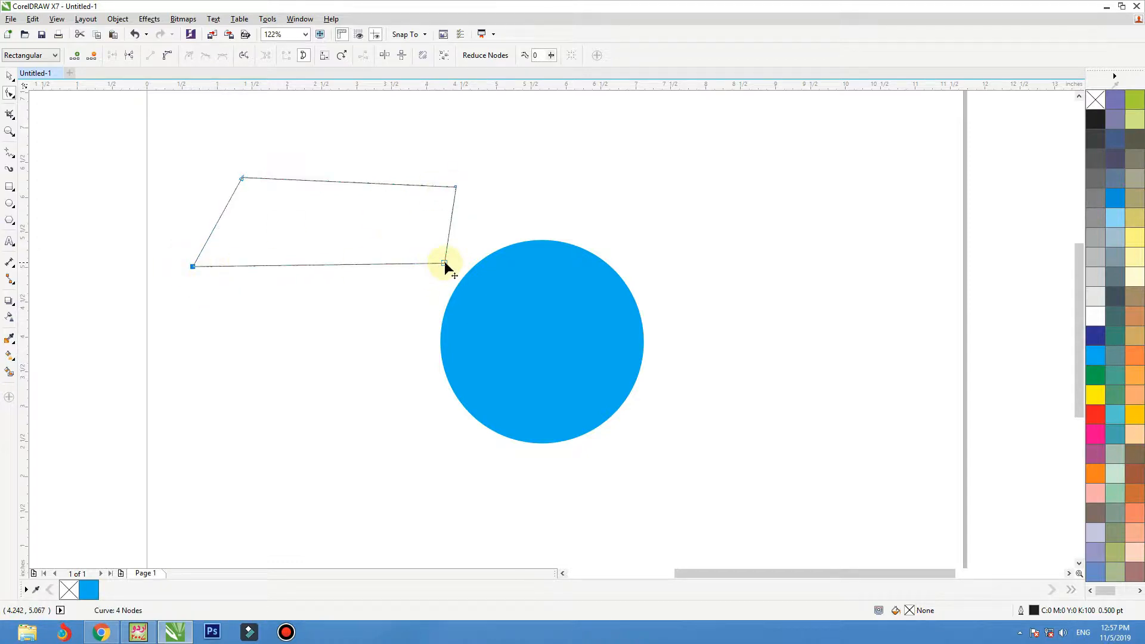
{"action": "left_click_drag", "start_coordinate": [445, 263], "coordinate": [457, 263]}
{"action": "left_click_drag", "start_coordinate": [456, 186], "coordinate": [452, 187]}
{"action": "left_click", "coordinate": [1134, 414]}
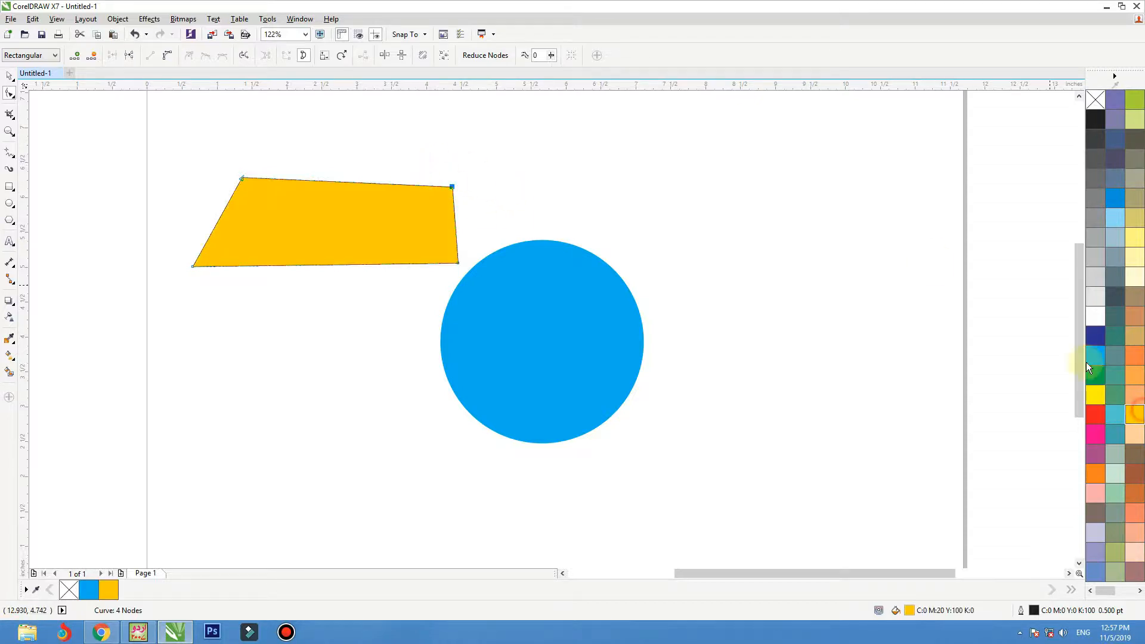
{"action": "right_click", "coordinate": [1094, 99]}
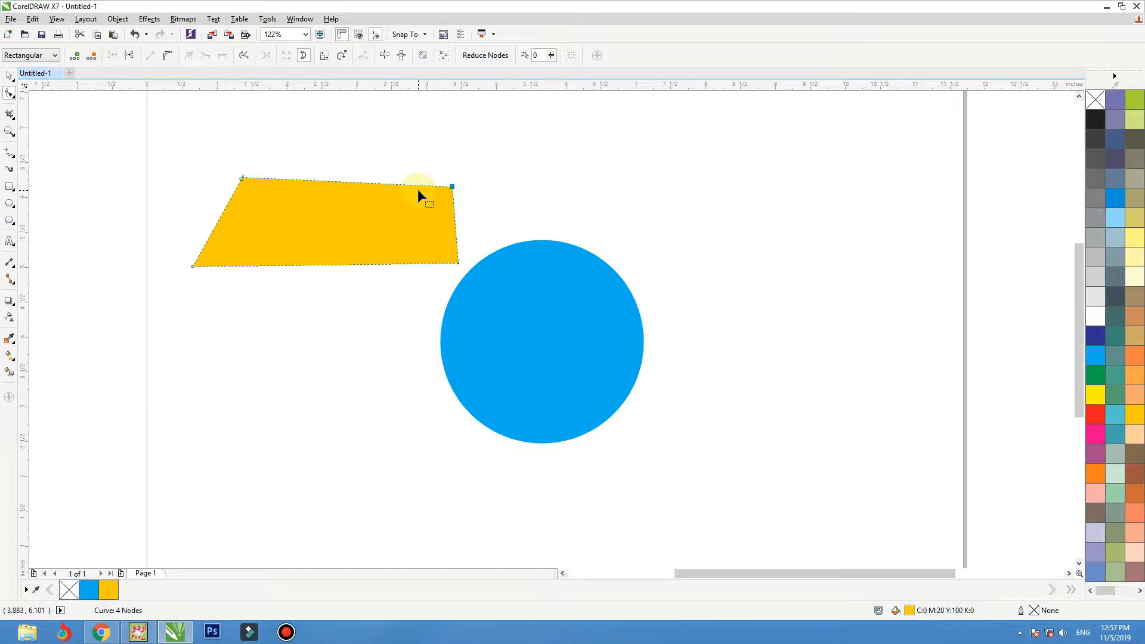
Step: Shift the amber shape's upper-right node outward to the right and its lower-right node slightly down and inward
{"action": "key", "text": "Left"}
{"action": "key", "text": "Left"}
{"action": "key", "text": "Left"}
{"action": "key", "text": "Left"}
{"action": "key", "text": "Left"}
{"action": "key", "text": "Left"}
{"action": "key", "text": "Left"}
{"action": "key", "text": "Left"}
{"action": "key", "text": "Left"}
{"action": "key", "text": "Left"}
{"action": "key", "text": "Left"}
{"action": "key", "text": "Left"}
{"action": "key", "text": "Left"}
{"action": "key", "text": "Left"}
{"action": "key", "text": "Left"}
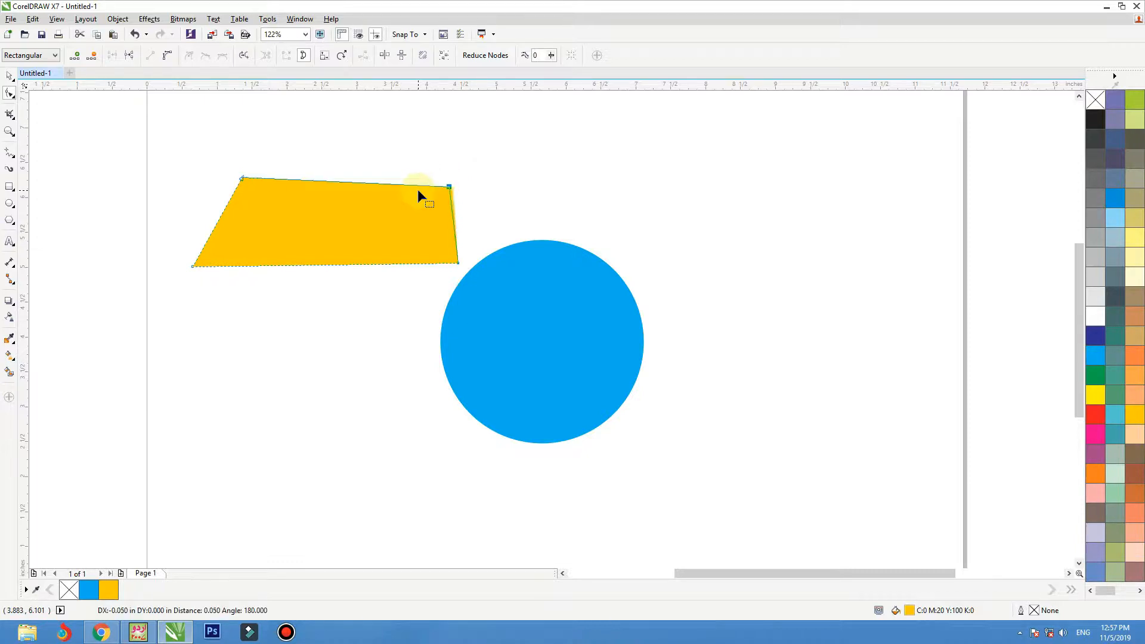
{"action": "key", "text": "Right"}
{"action": "key", "text": "Right"}
{"action": "key", "text": "Right"}
{"action": "key", "text": "Right"}
{"action": "key", "text": "Right"}
{"action": "key", "text": "Right"}
{"action": "key", "text": "Right"}
{"action": "key", "text": "Right"}
{"action": "key", "text": "Right"}
{"action": "key", "text": "Right"}
{"action": "key", "text": "Right"}
{"action": "key", "text": "Right"}
{"action": "key", "text": "Right"}
{"action": "key", "text": "Right"}
{"action": "key", "text": "Right"}
{"action": "key", "text": "Right"}
{"action": "key", "text": "Right"}
{"action": "key", "text": "Right"}
{"action": "key", "text": "Right"}
{"action": "key", "text": "Right"}
{"action": "key", "text": "Right"}
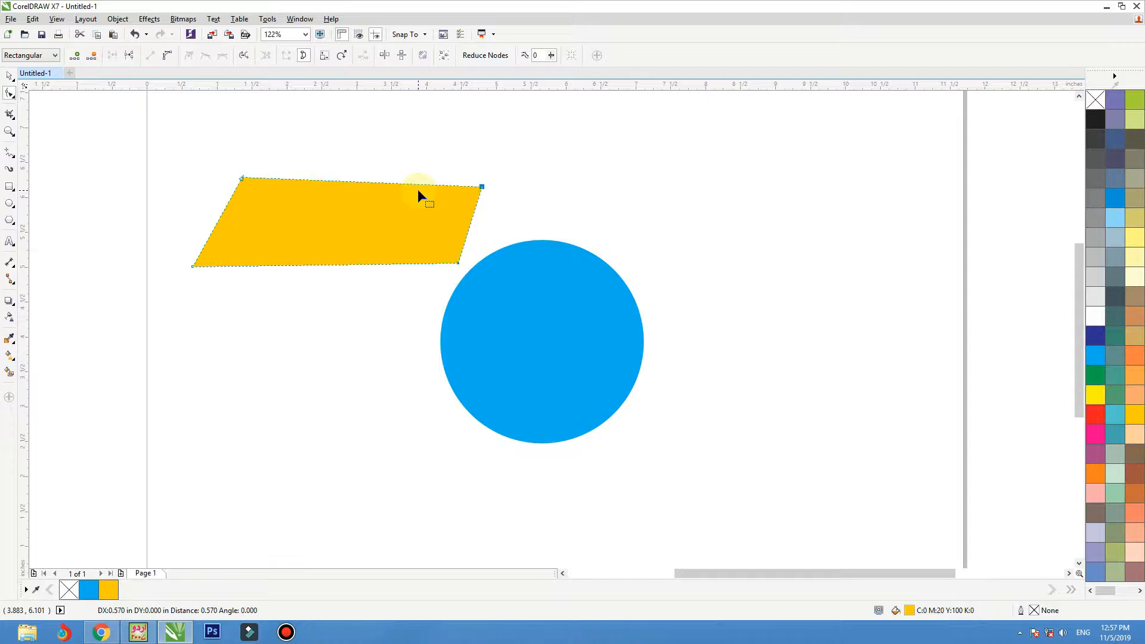
{"action": "left_click", "coordinate": [458, 264]}
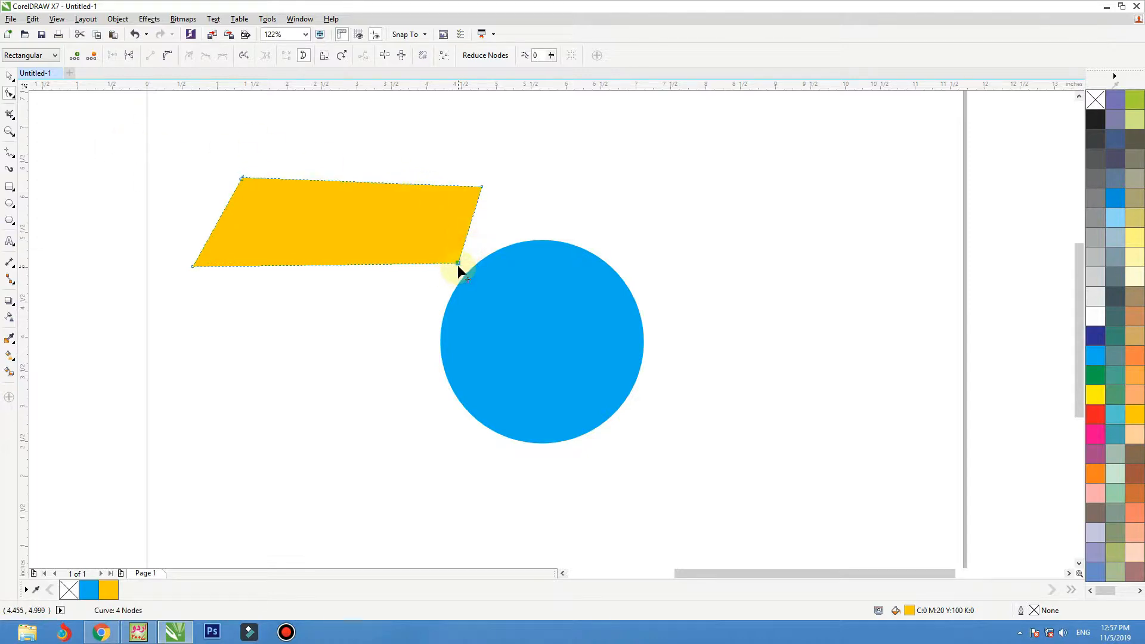
{"action": "mouse_move", "coordinate": [458, 264]}
{"action": "left_mouse_down"}
{"action": "mouse_move", "coordinate": [468, 260]}
{"action": "mouse_move", "coordinate": [453, 269]}
{"action": "left_mouse_up"}
{"action": "key", "text": "space"}
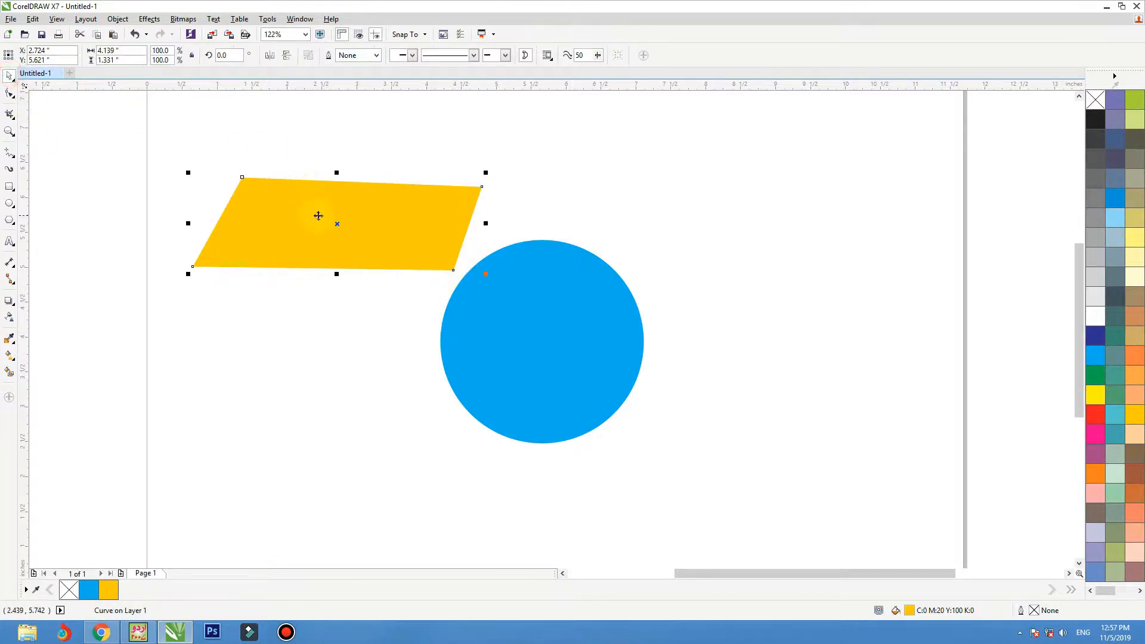
Step: Move the amber shape above the circle and place a copy to its right, filled coral red (C0 M87 Y67 K0)
{"action": "left_click_drag", "start_coordinate": [332, 218], "coordinate": [797, 221]}
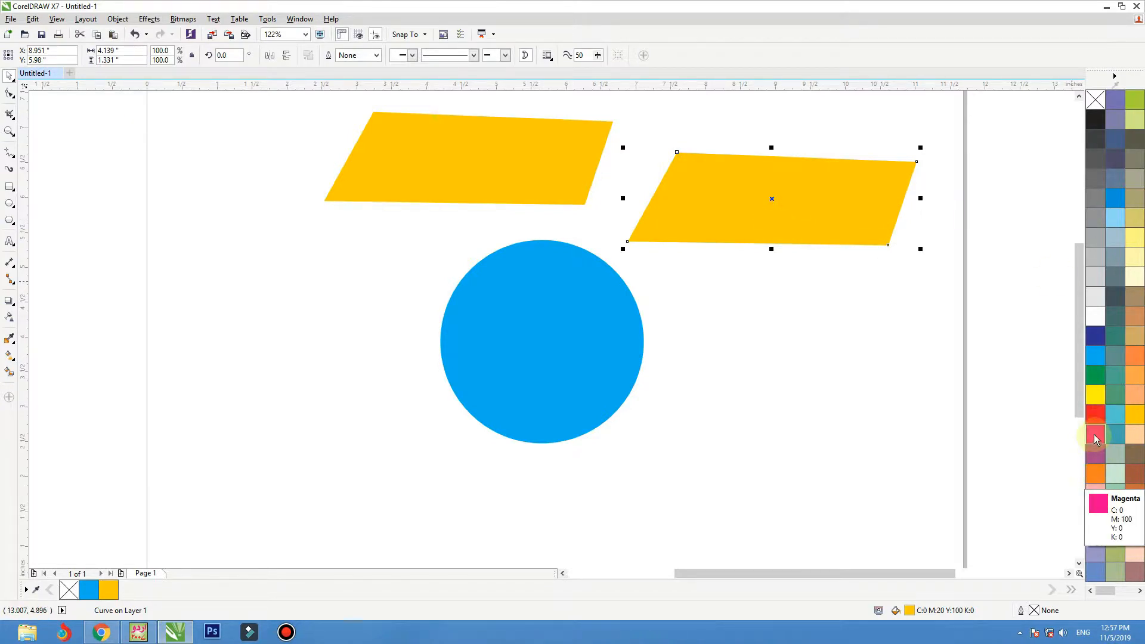
{"action": "left_click", "coordinate": [1095, 414]}
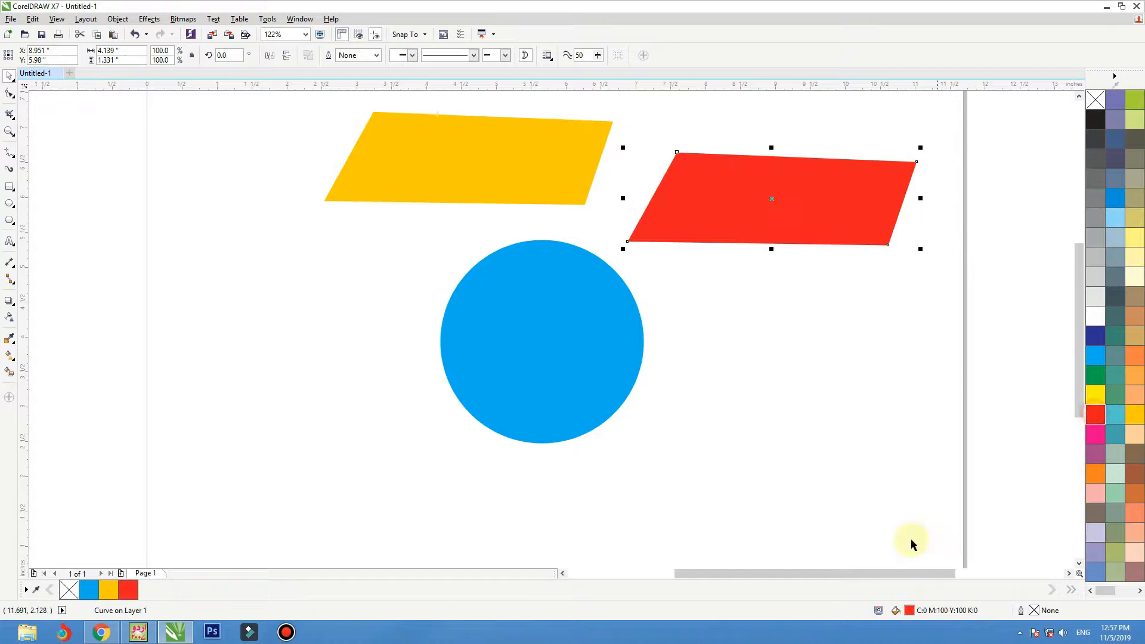
{"action": "double_click", "coordinate": [910, 612]}
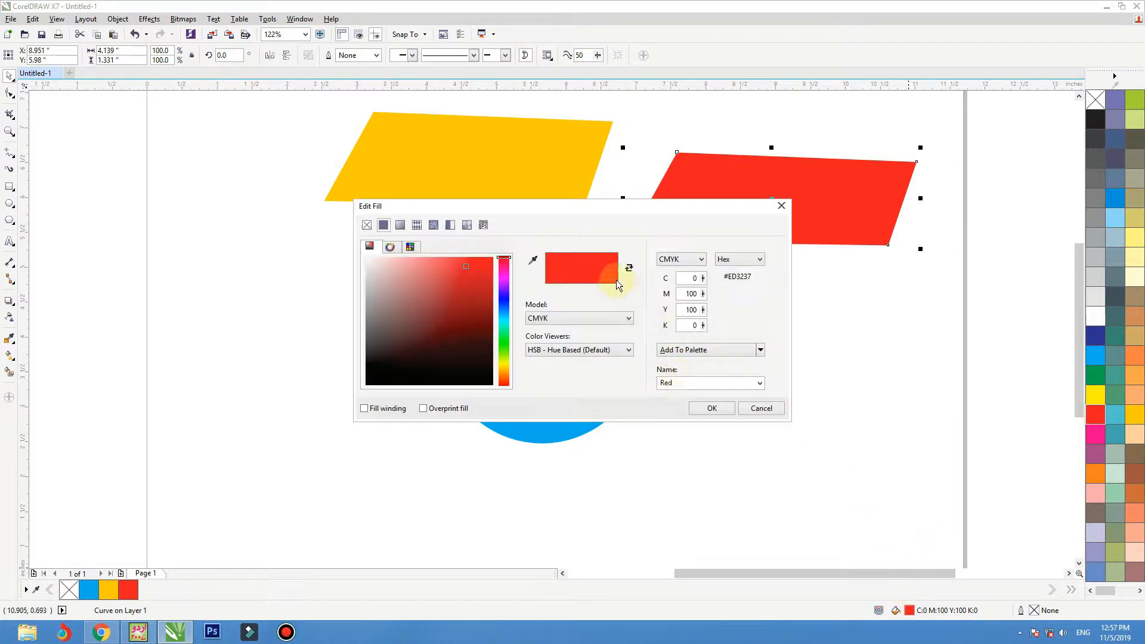
{"action": "left_click", "coordinate": [442, 273]}
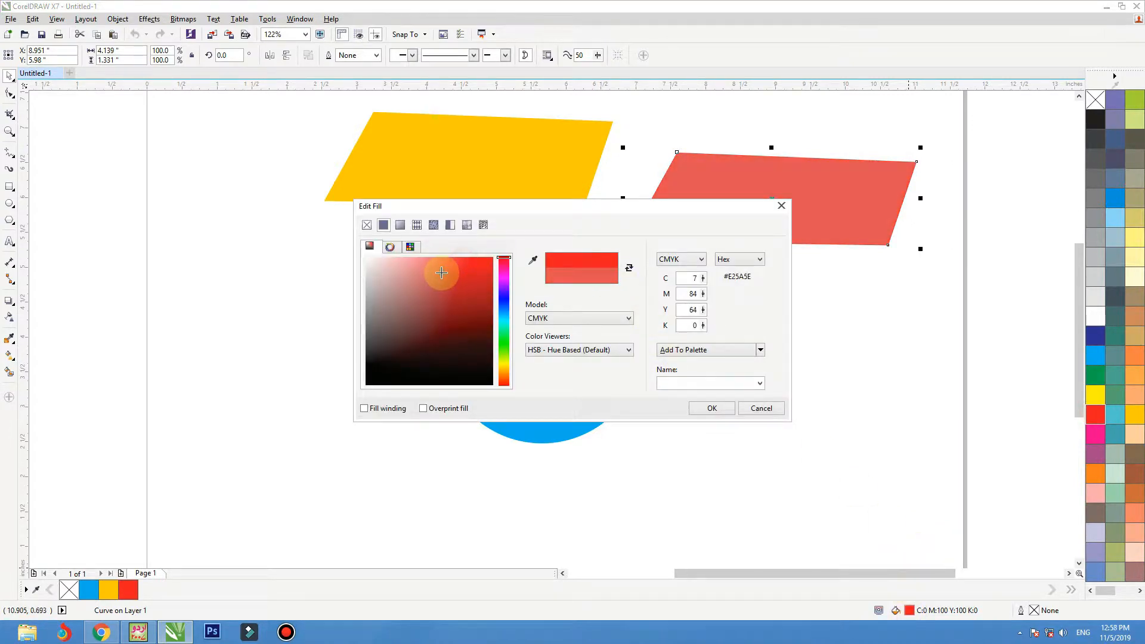
{"action": "mouse_move", "coordinate": [441, 273]}
{"action": "left_mouse_down"}
{"action": "mouse_move", "coordinate": [432, 264]}
{"action": "mouse_move", "coordinate": [449, 264]}
{"action": "left_mouse_up"}
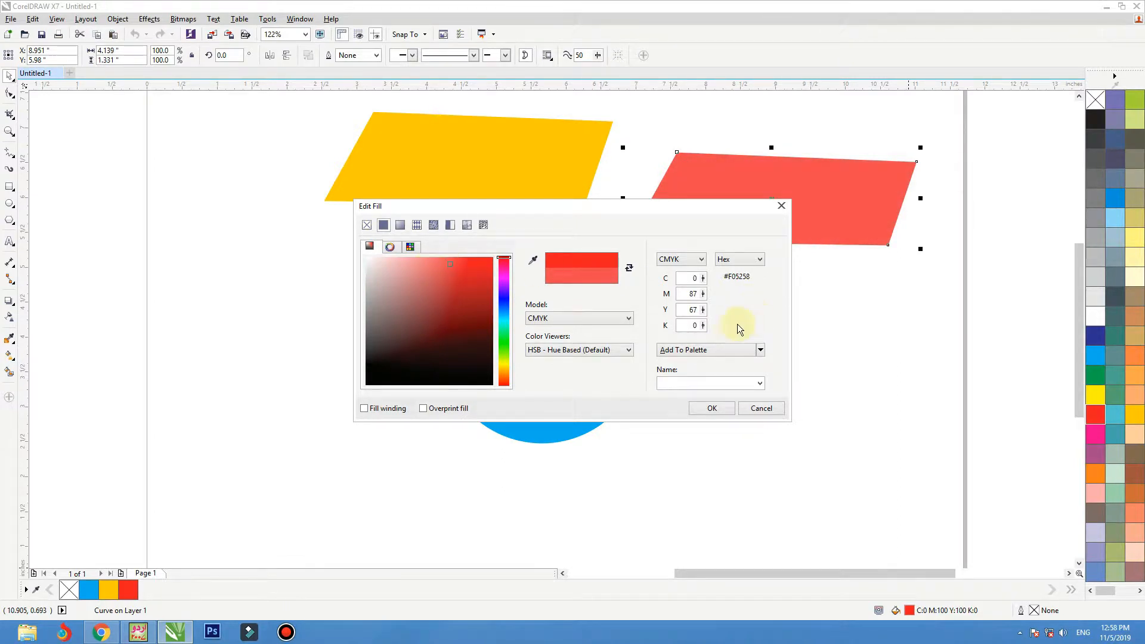
{"action": "left_click", "coordinate": [715, 409]}
Step: Place the coral red copy over the amber shape and rotate it 5 degrees
{"action": "left_click_drag", "start_coordinate": [724, 228], "coordinate": [421, 194]}
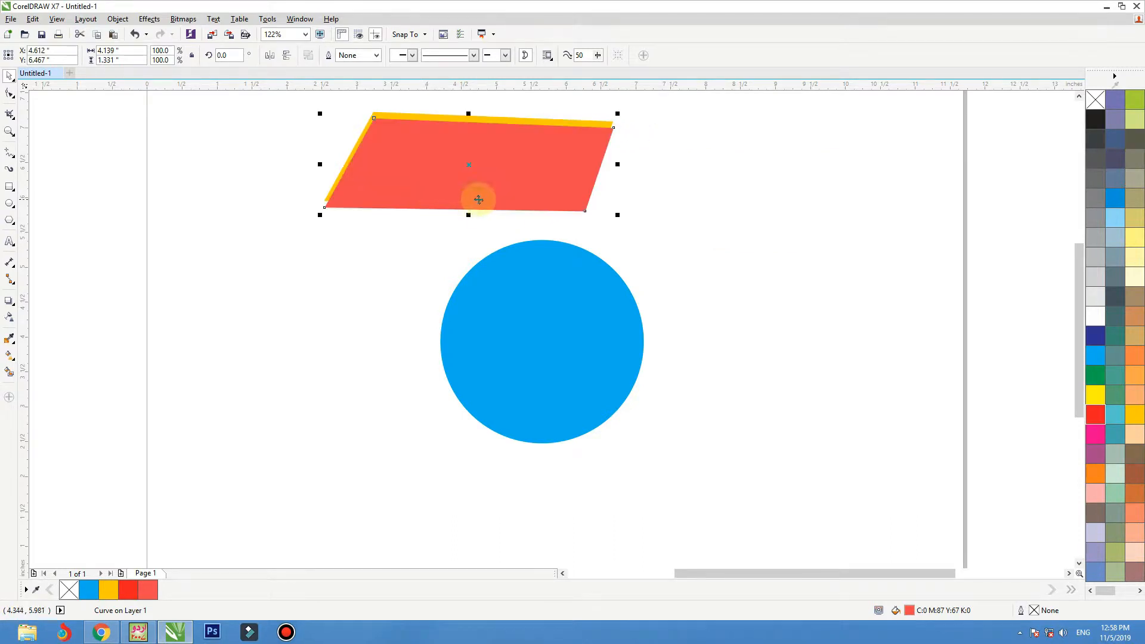
{"action": "left_click", "coordinate": [230, 55]}
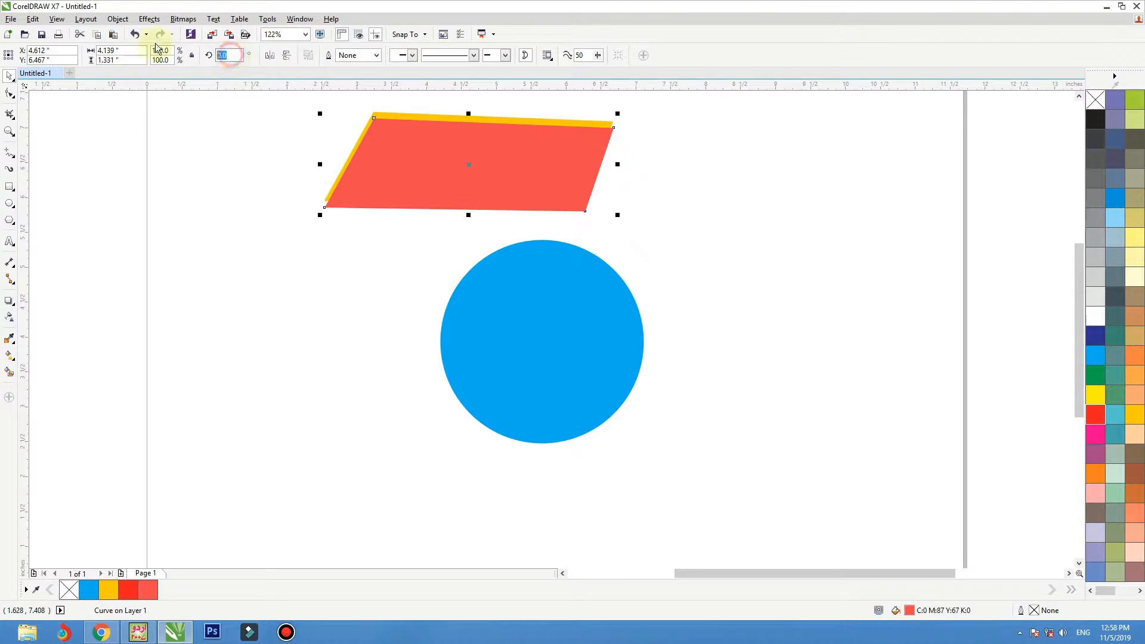
{"action": "key", "text": "Return"}
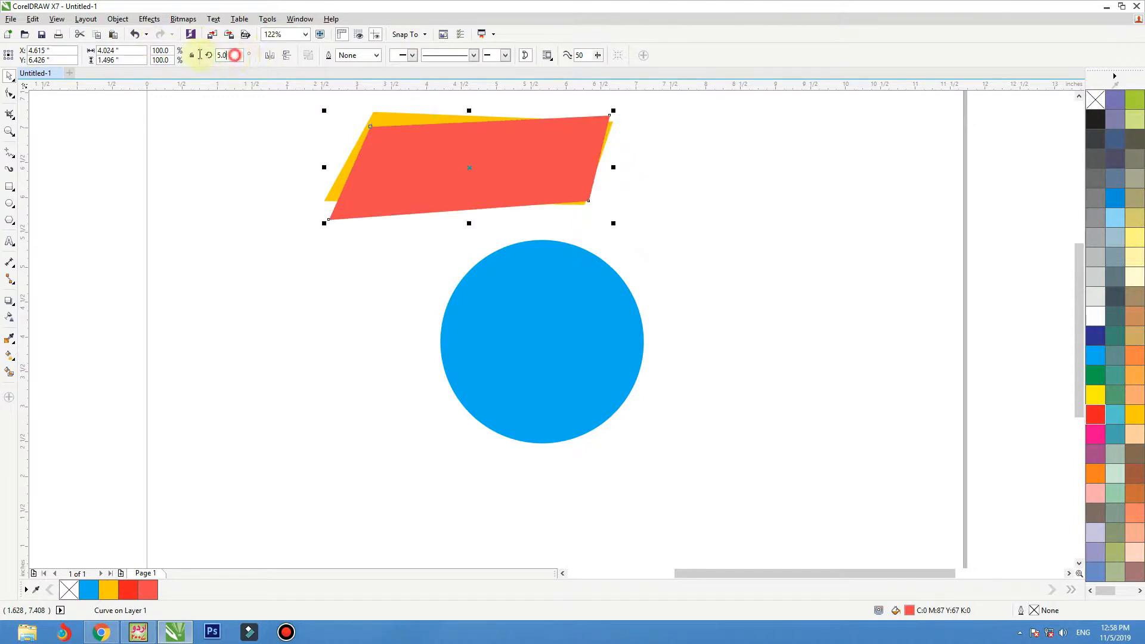
Step: Set the coral red shape's rotation to 10 degrees, and increase it to 15 degrees
{"action": "left_click_drag", "start_coordinate": [234, 55], "coordinate": [195, 56]}
{"action": "type", "text": "10"}
{"action": "key", "text": "Return"}
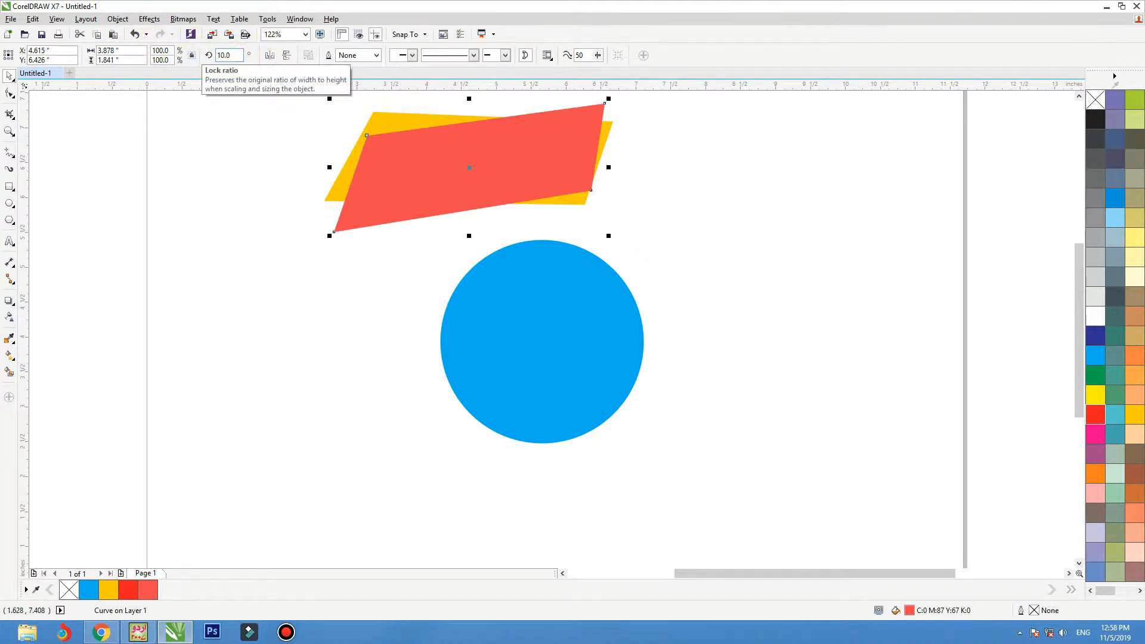
{"action": "left_click", "coordinate": [233, 56]}
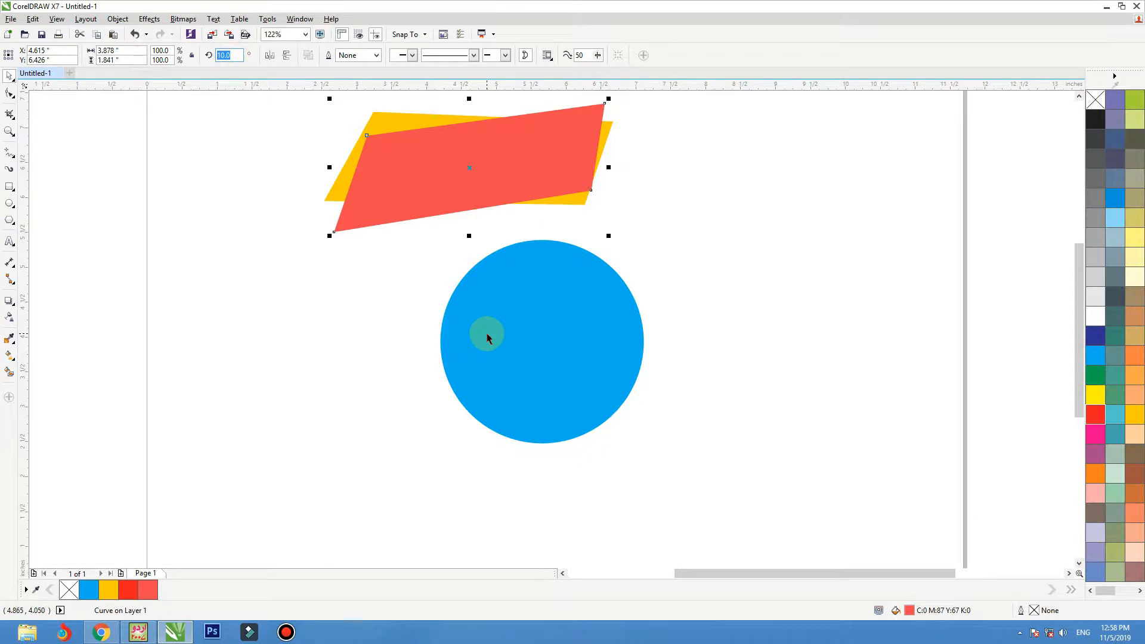
{"action": "type", "text": "15"}
{"action": "key", "text": "Return"}
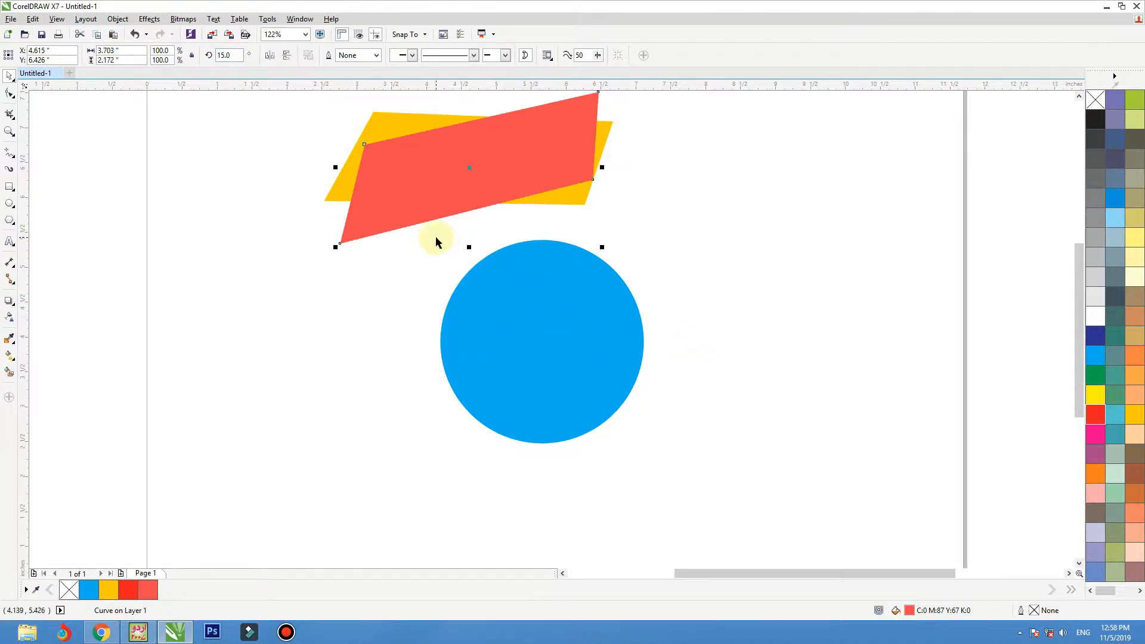
Step: Bring the amber shape in front of the coral red one and turn the coral red shape back to about 13 degrees
{"action": "left_click", "coordinate": [405, 124]}
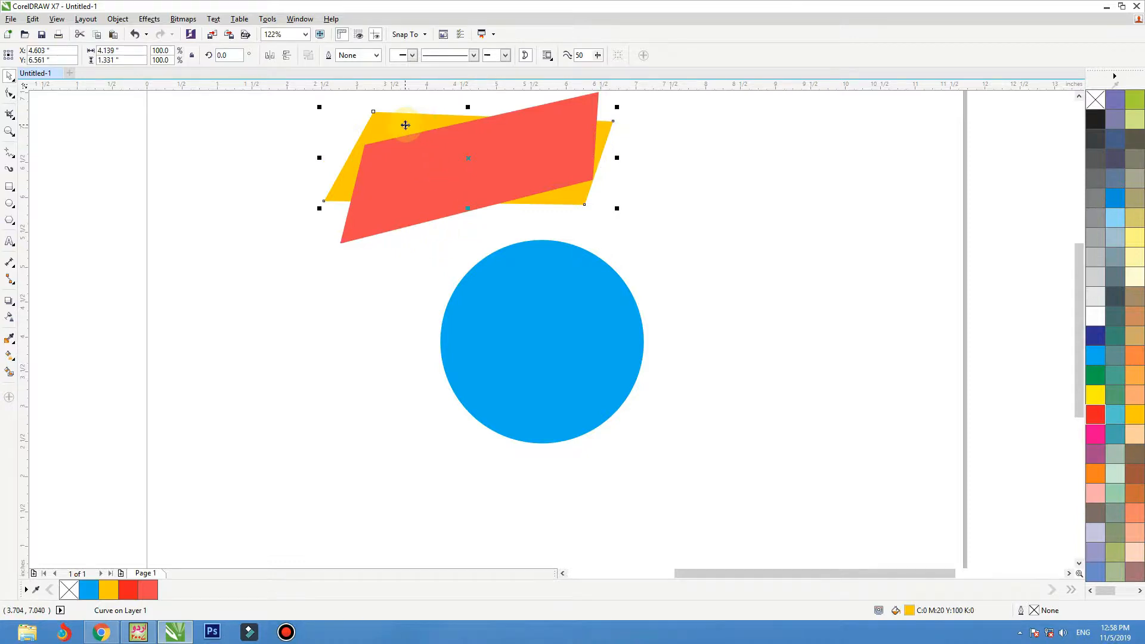
{"action": "key", "text": "shift+Page_Up"}
{"action": "left_click", "coordinate": [358, 226]}
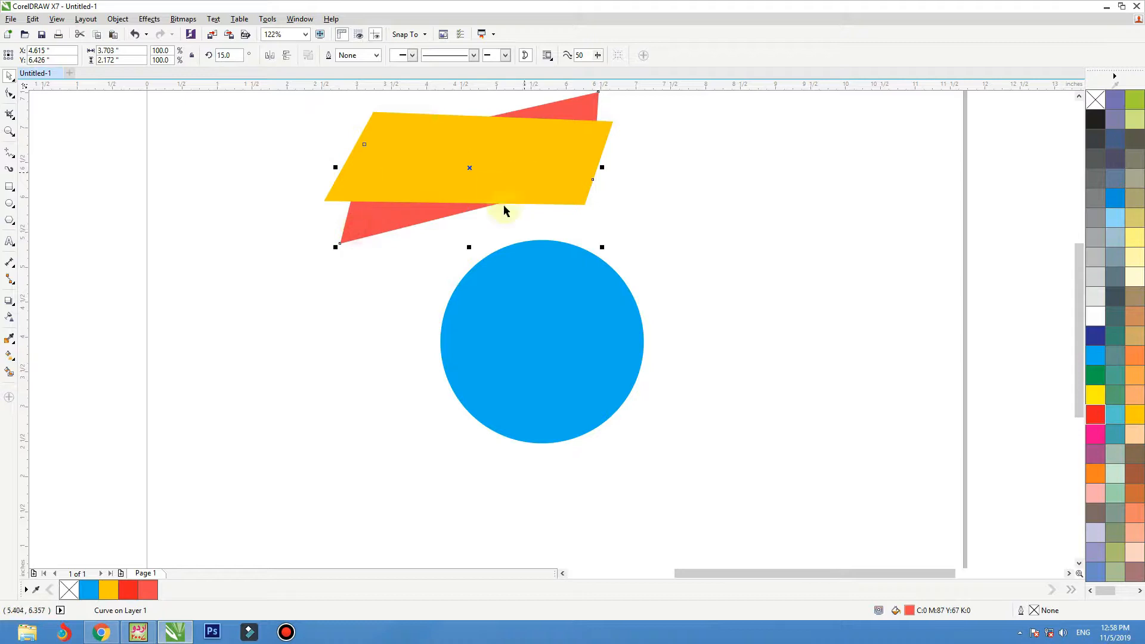
{"action": "scroll", "coordinate": [493, 257], "scroll_direction": "down", "scroll_amount": 2}
{"action": "scroll", "coordinate": [524, 188], "scroll_direction": "up", "scroll_amount": 2}
{"action": "left_click", "coordinate": [566, 155]}
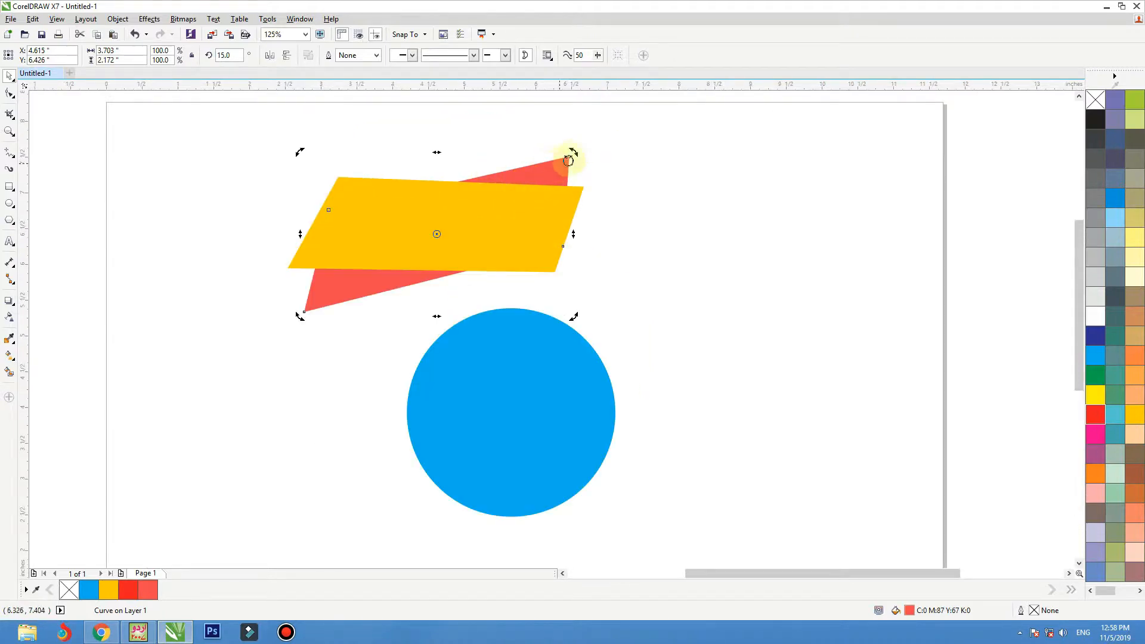
{"action": "left_click_drag", "start_coordinate": [575, 151], "coordinate": [567, 166]}
{"action": "left_click", "coordinate": [566, 167]}
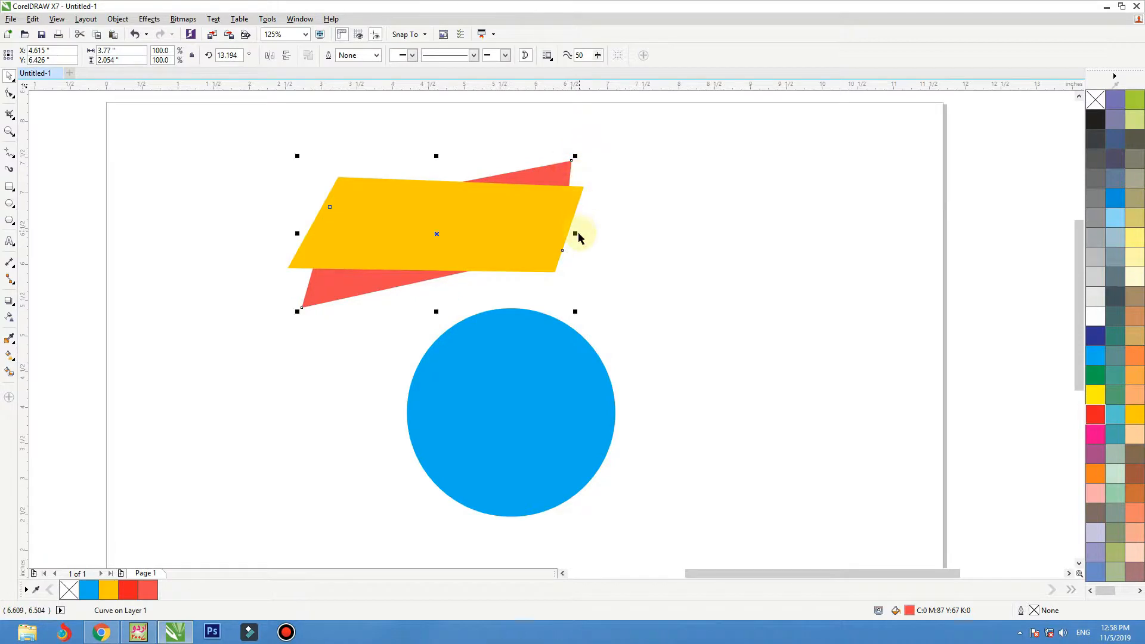
Step: Widen the coral red shape towards the right and nudge it slightly up and left behind the amber shape
{"action": "left_click_drag", "start_coordinate": [576, 234], "coordinate": [598, 233]}
{"action": "left_click", "coordinate": [626, 168]}
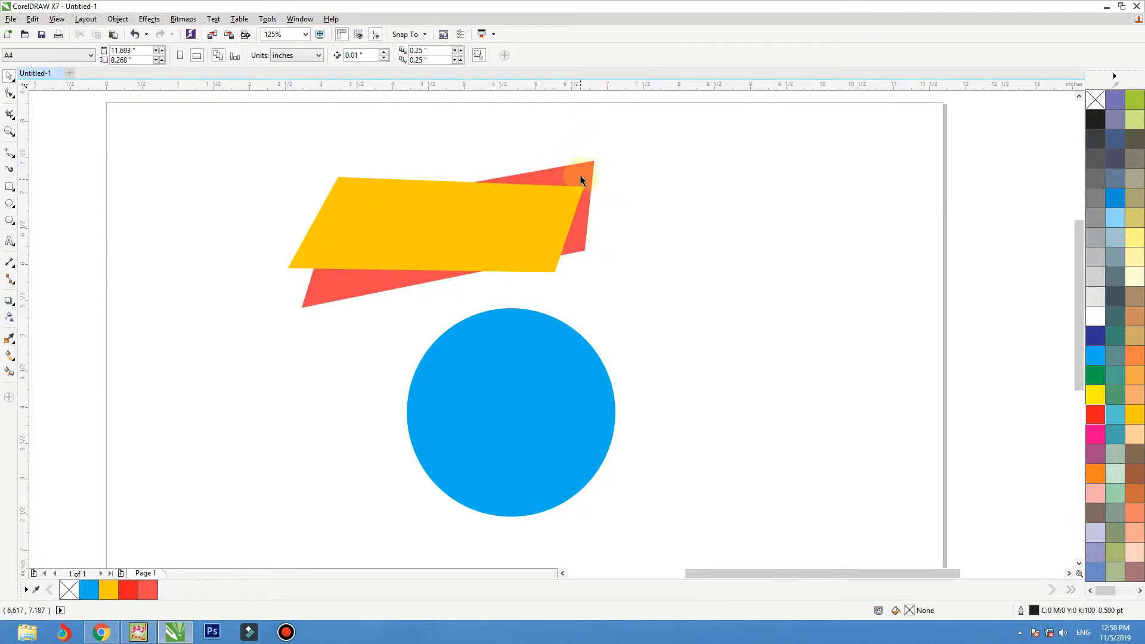
{"action": "left_click_drag", "start_coordinate": [579, 172], "coordinate": [572, 168]}
{"action": "left_click", "coordinate": [626, 150]}
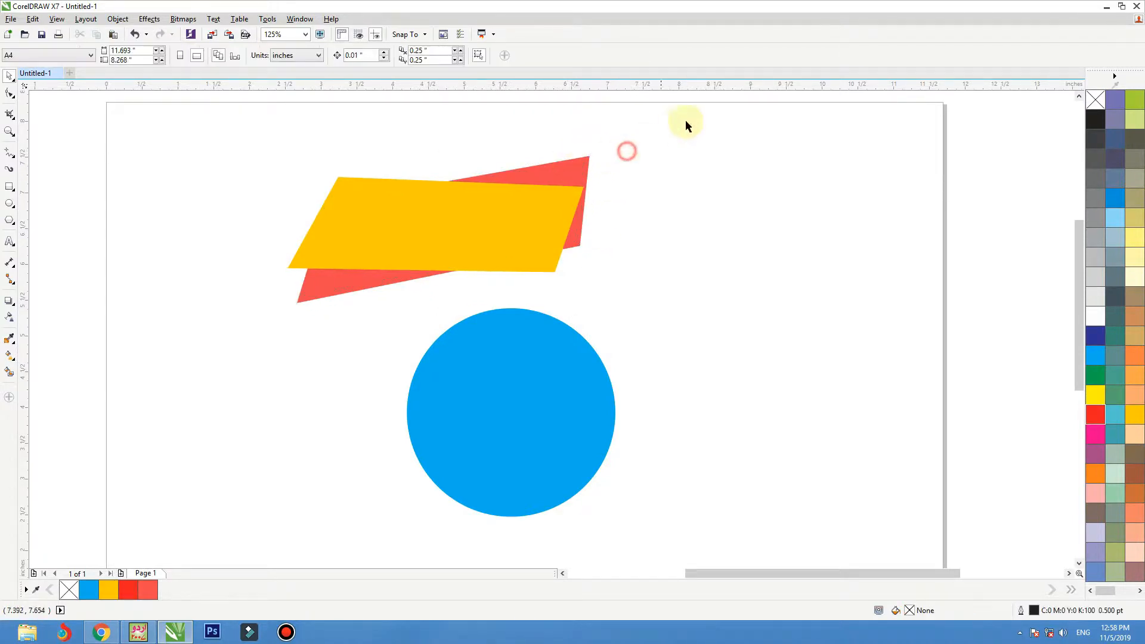
Step: Group the amber and coral red shapes and centre the group horizontally and vertically on the circle
{"action": "left_click_drag", "start_coordinate": [685, 119], "coordinate": [211, 343]}
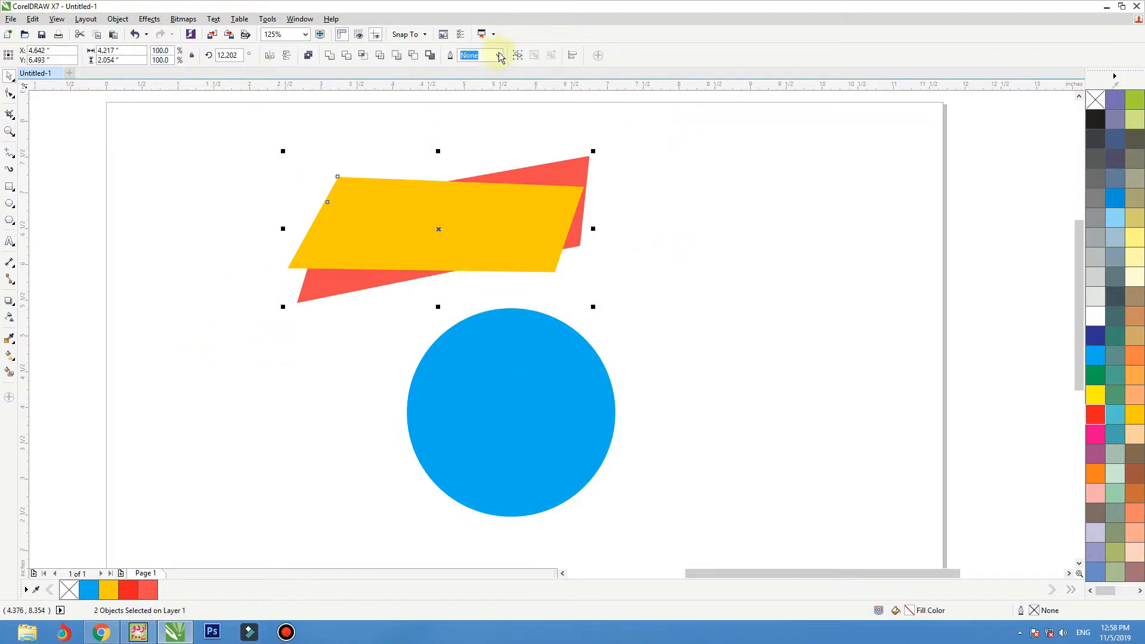
{"action": "left_click", "coordinate": [519, 55]}
{"action": "left_click_drag", "start_coordinate": [476, 192], "coordinate": [529, 399]}
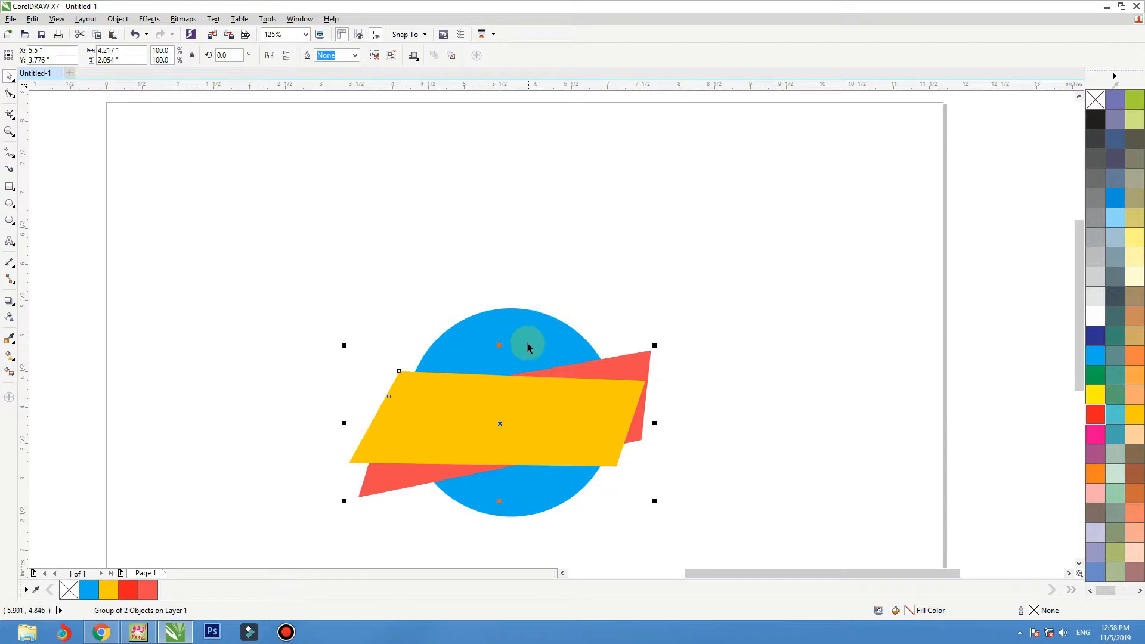
{"action": "left_click", "coordinate": [527, 340], "text": "shift"}
{"action": "key", "text": "c"}
{"action": "key", "text": "e"}
{"action": "left_click", "coordinate": [798, 223]}
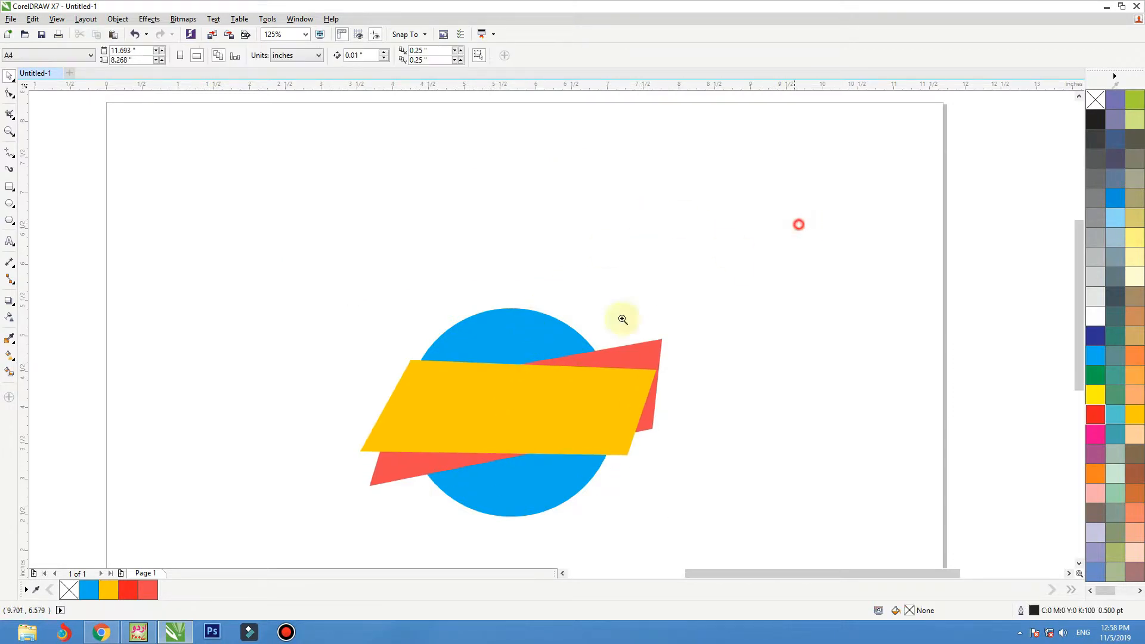
Step: Add a one-step inside contour with a 0.11 inch offset to the amber shape within the group
{"action": "key", "text": "F4"}
{"action": "left_click", "coordinate": [588, 301]}
{"action": "left_click_drag", "start_coordinate": [600, 322], "coordinate": [592, 325]}
{"action": "left_click", "coordinate": [371, 58]}
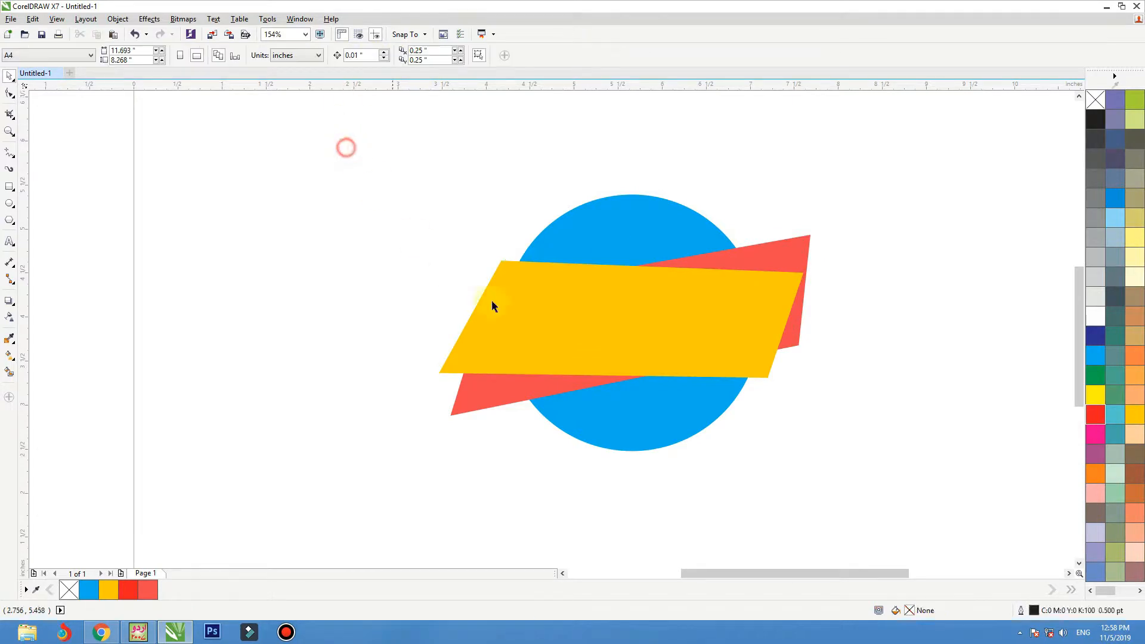
{"action": "left_click", "coordinate": [555, 343]}
{"action": "left_click", "coordinate": [11, 303]}
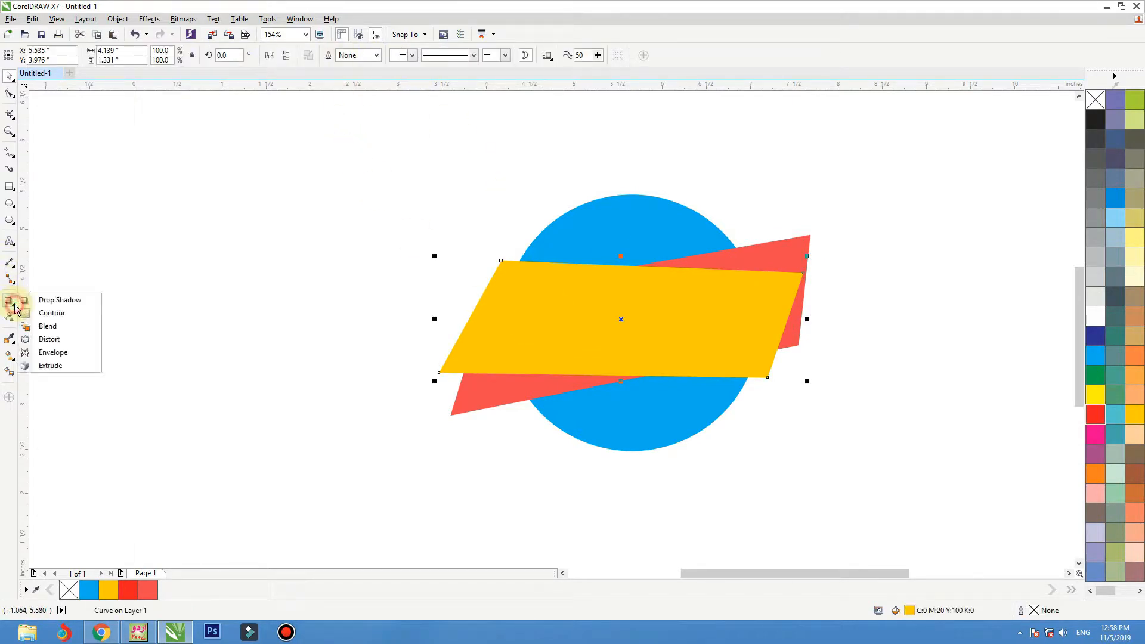
{"action": "left_click", "coordinate": [53, 311]}
{"action": "left_click_drag", "start_coordinate": [481, 313], "coordinate": [446, 304]}
{"action": "left_click", "coordinate": [12, 78]}
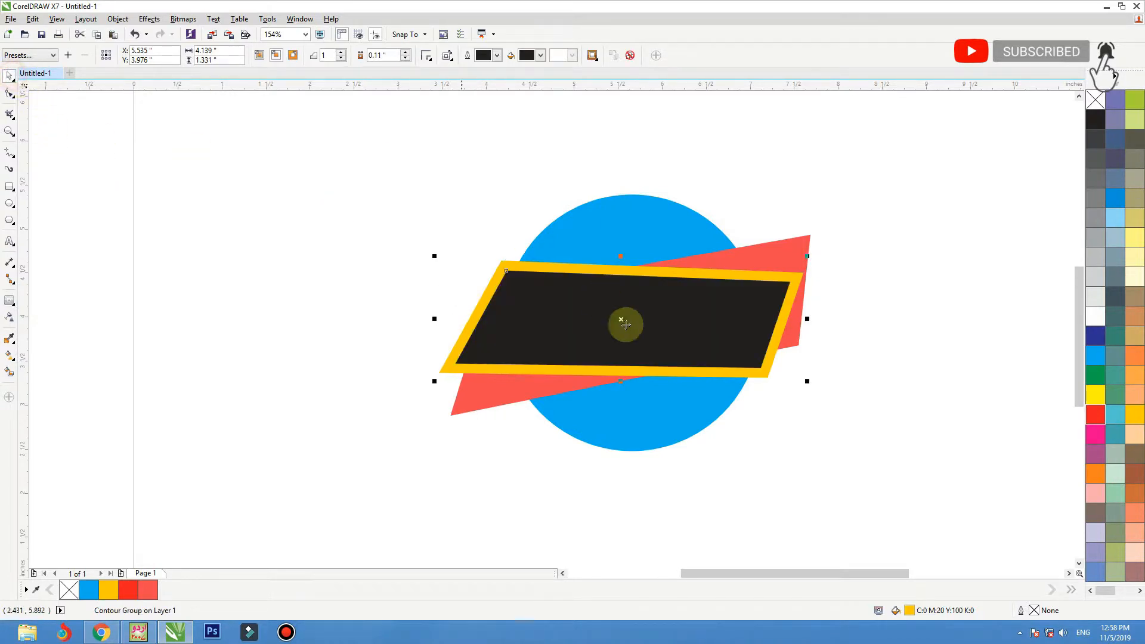
Step: Break the contour group apart and give the inner contour shape a white outline with no fill
{"action": "right_click", "coordinate": [604, 308]}
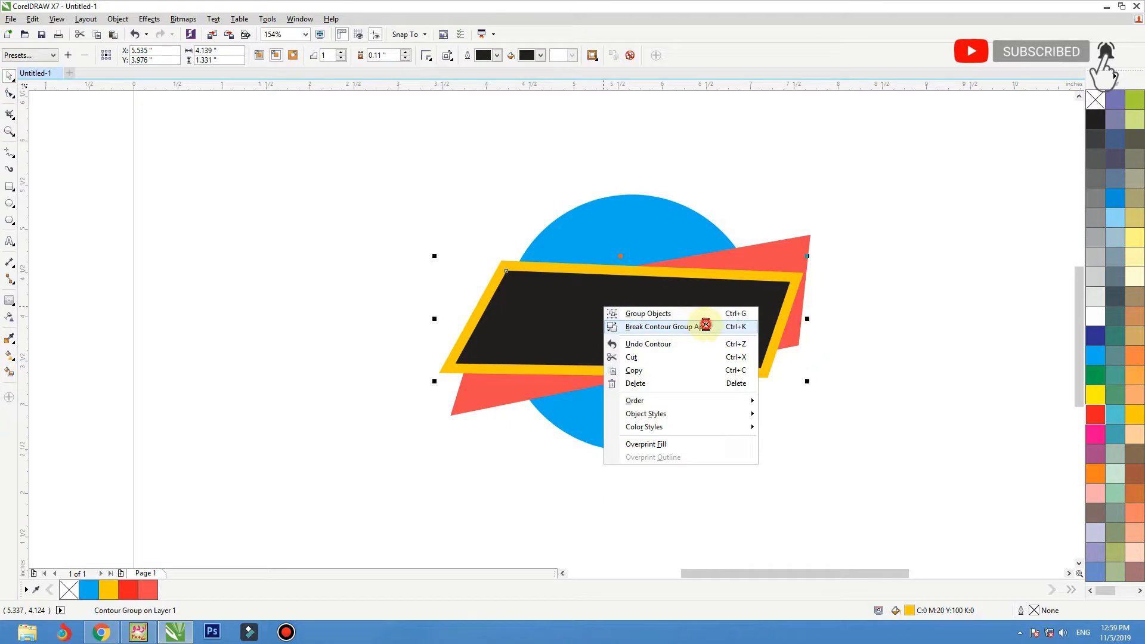
{"action": "left_click", "coordinate": [705, 327]}
{"action": "left_click", "coordinate": [715, 173]}
{"action": "left_click", "coordinate": [695, 299]}
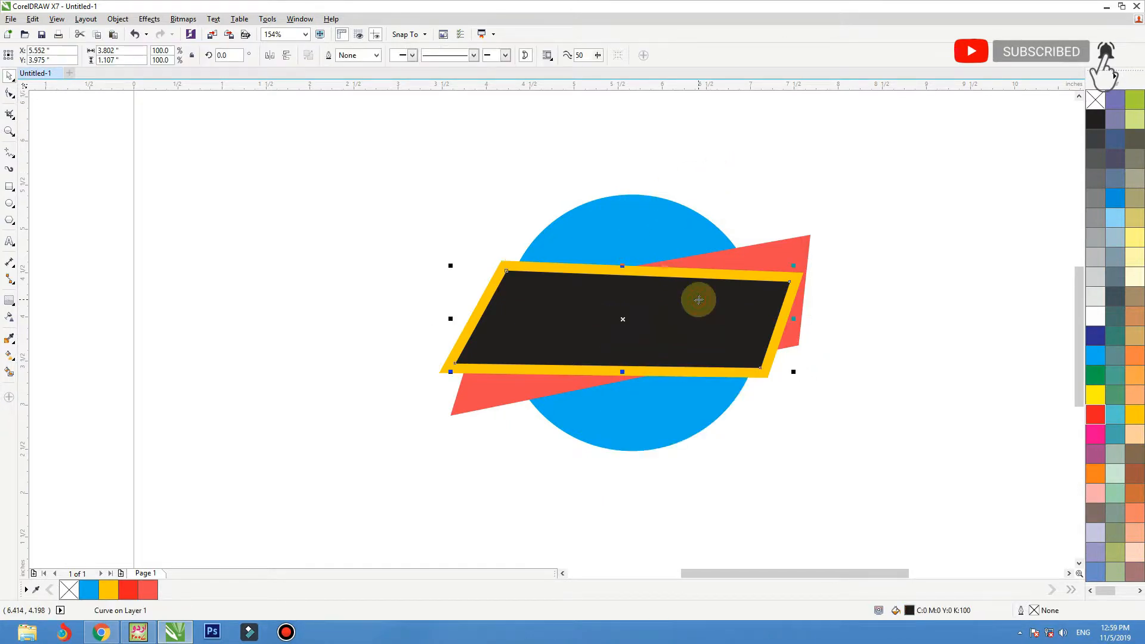
{"action": "right_click", "coordinate": [1091, 315]}
{"action": "left_click", "coordinate": [1095, 100]}
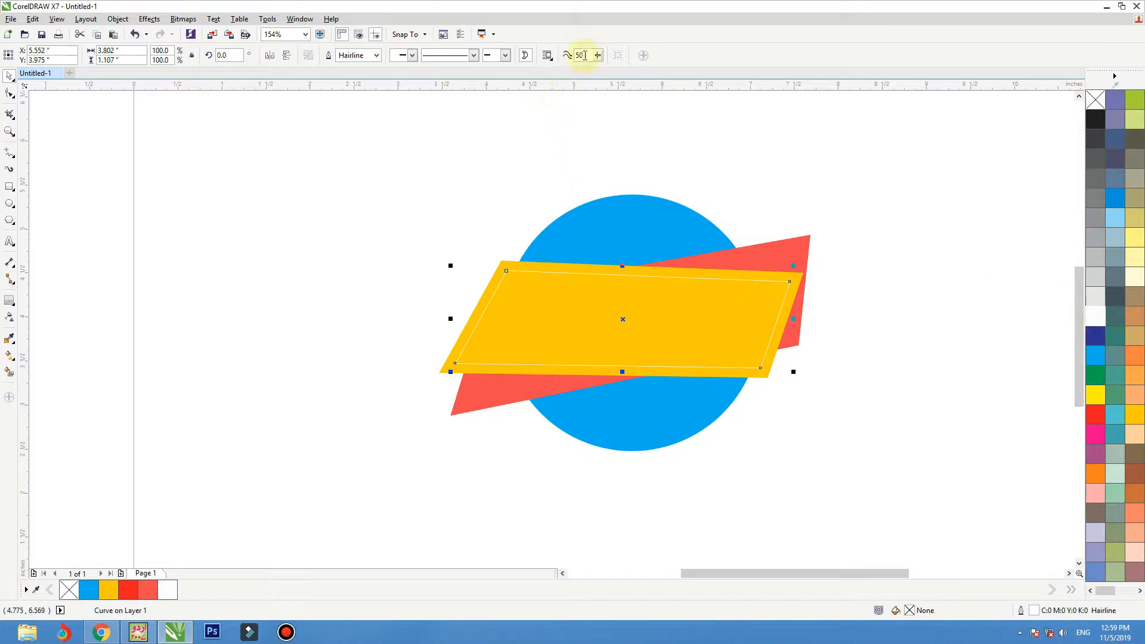
Step: Set the inner contour shape's outline width to 1 point
{"action": "left_click", "coordinate": [545, 323]}
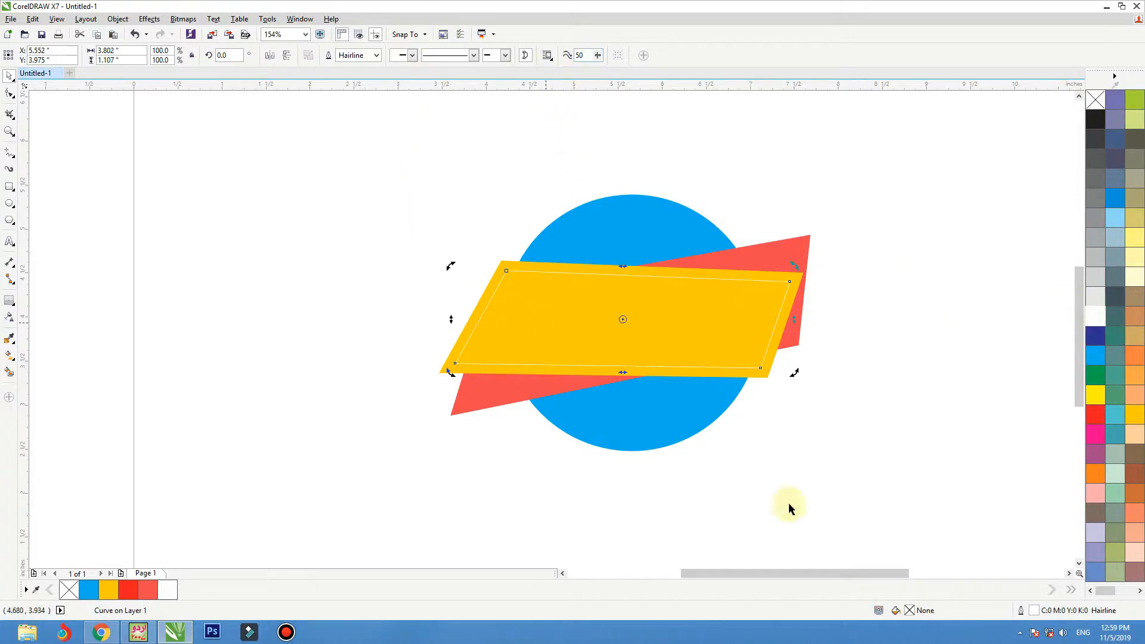
{"action": "double_click", "coordinate": [1021, 609]}
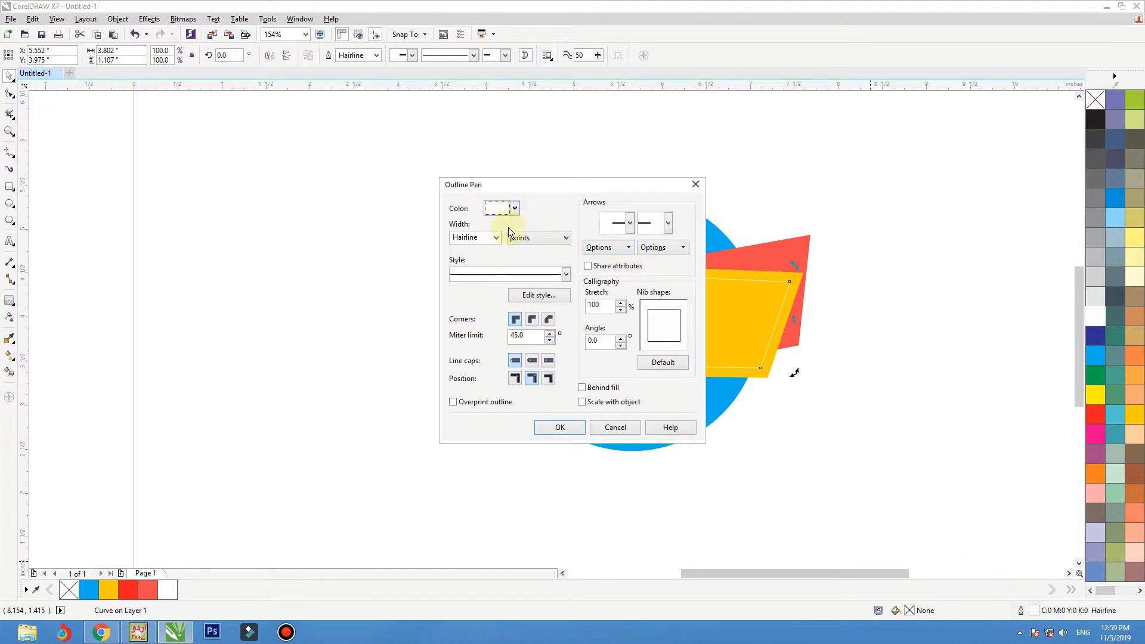
{"action": "double_click", "coordinate": [487, 239]}
{"action": "type", "text": "1"}
{"action": "key", "text": "Return"}
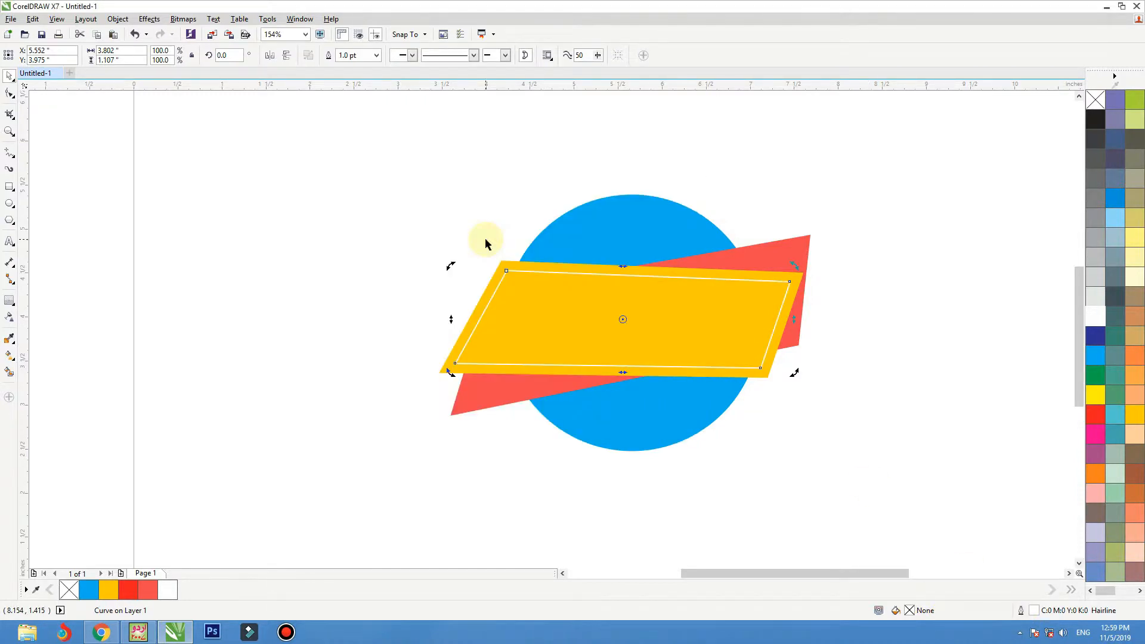
{"action": "left_click", "coordinate": [406, 220]}
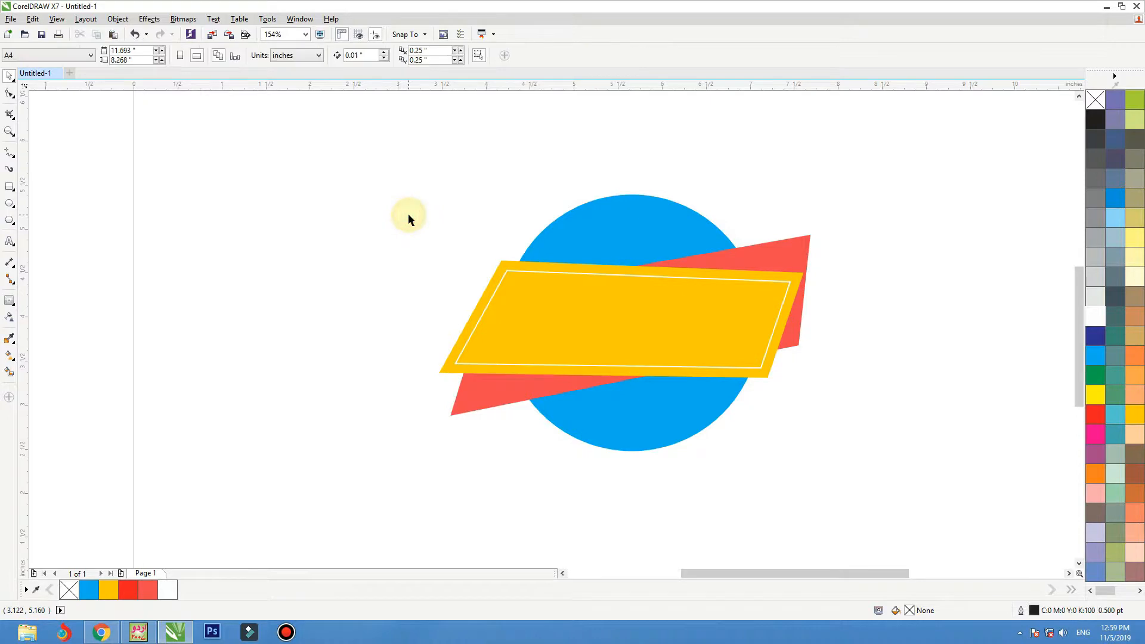
Step: Draw a narrow, downward-pointing triangle about 0.22 by 0.33 inches above the amber shape's upper-left corner, beside the circle
{"action": "left_click", "coordinate": [15, 158]}
{"action": "left_click", "coordinate": [37, 176]}
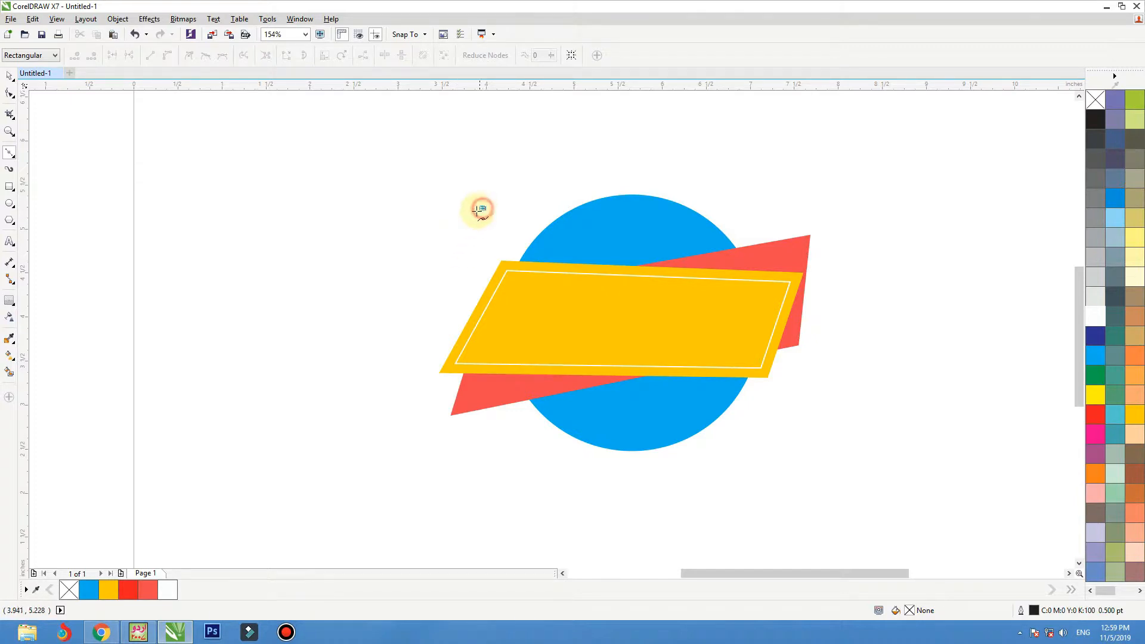
{"action": "left_click_drag", "start_coordinate": [469, 215], "coordinate": [484, 210]}
{"action": "left_click", "coordinate": [489, 238]}
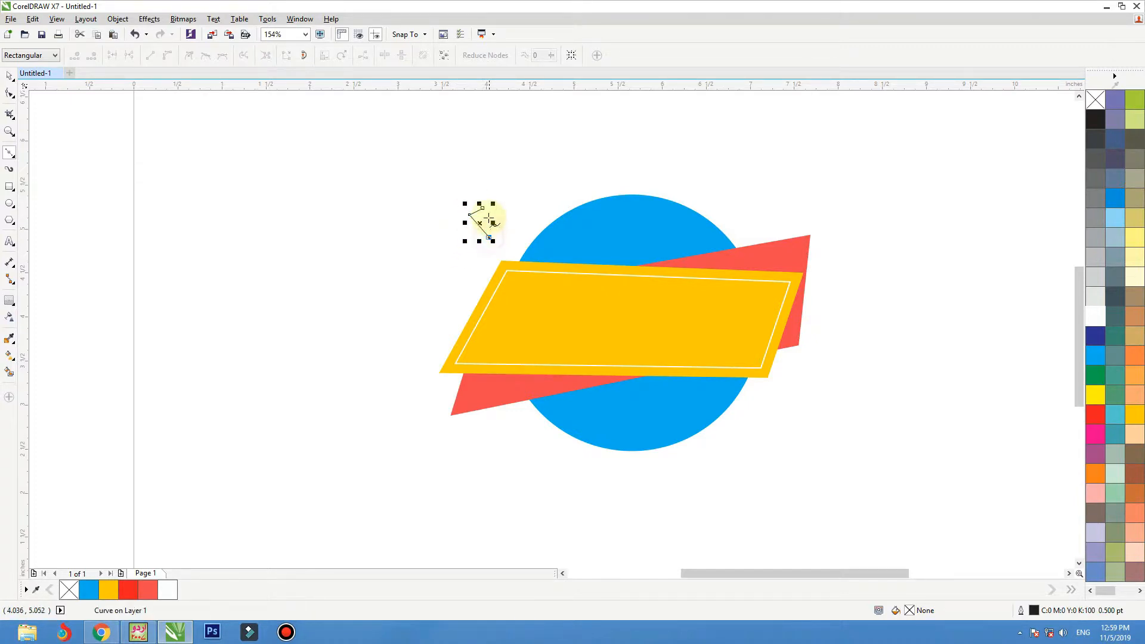
{"action": "left_click", "coordinate": [483, 208]}
{"action": "key", "text": "F2"}
{"action": "left_click_drag", "start_coordinate": [551, 176], "coordinate": [423, 304]}
{"action": "key", "text": "space"}
{"action": "left_click", "coordinate": [415, 266]}
{"action": "left_click_drag", "start_coordinate": [528, 258], "coordinate": [519, 266]}
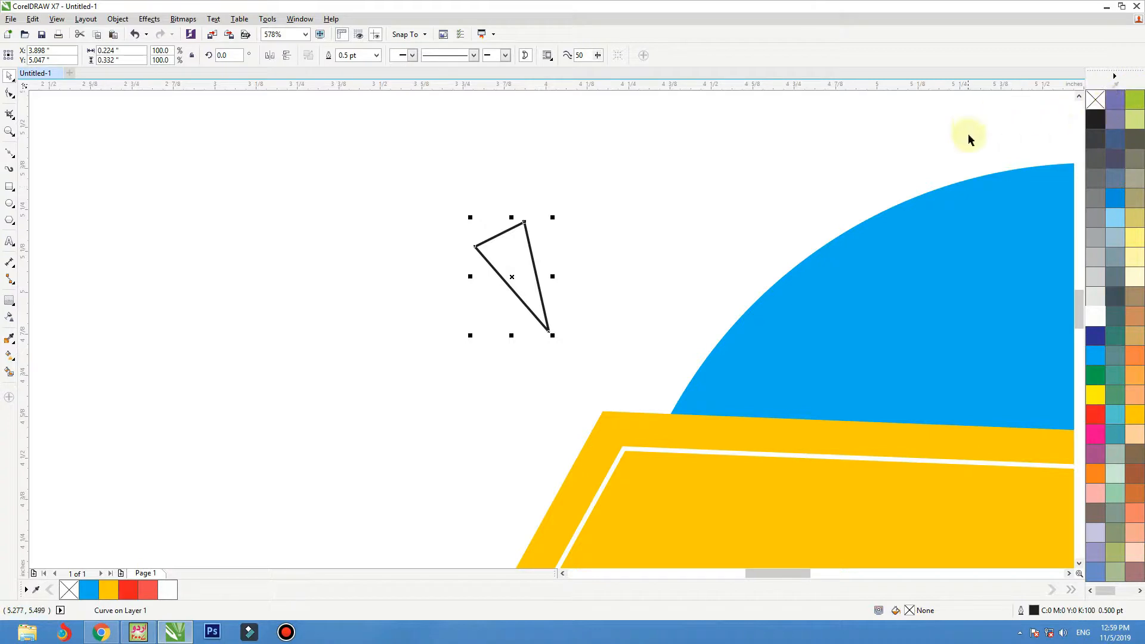
Step: Fill the small triangle with amber (C0 M20 Y100 K0) and remove its outline
{"action": "left_click", "coordinate": [1136, 414]}
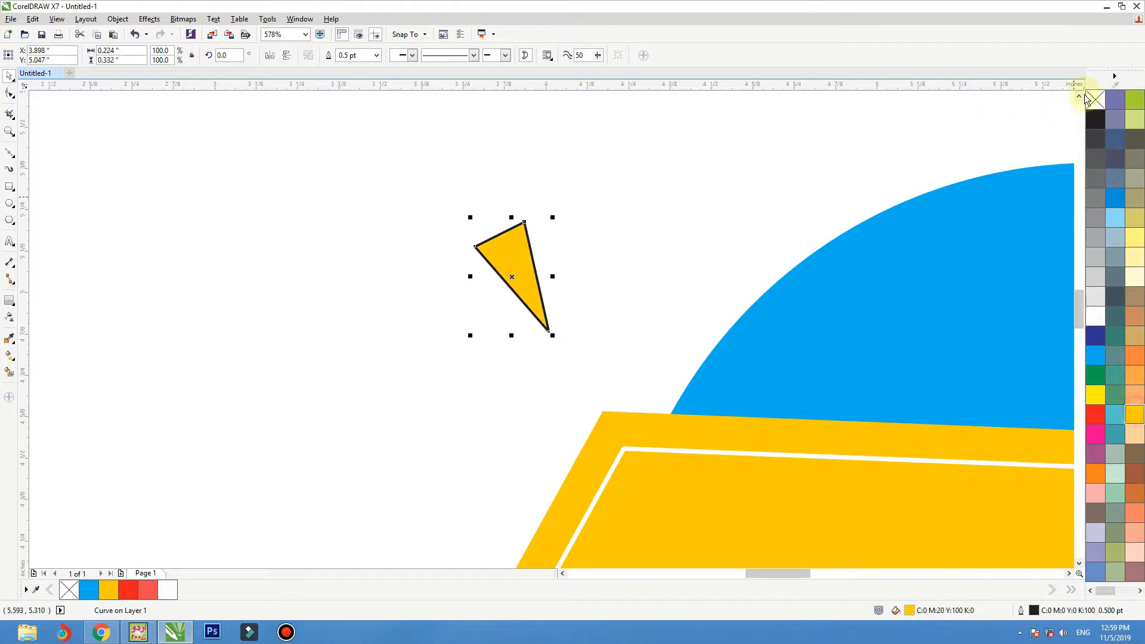
{"action": "right_click", "coordinate": [1092, 99]}
{"action": "left_click", "coordinate": [605, 139]}
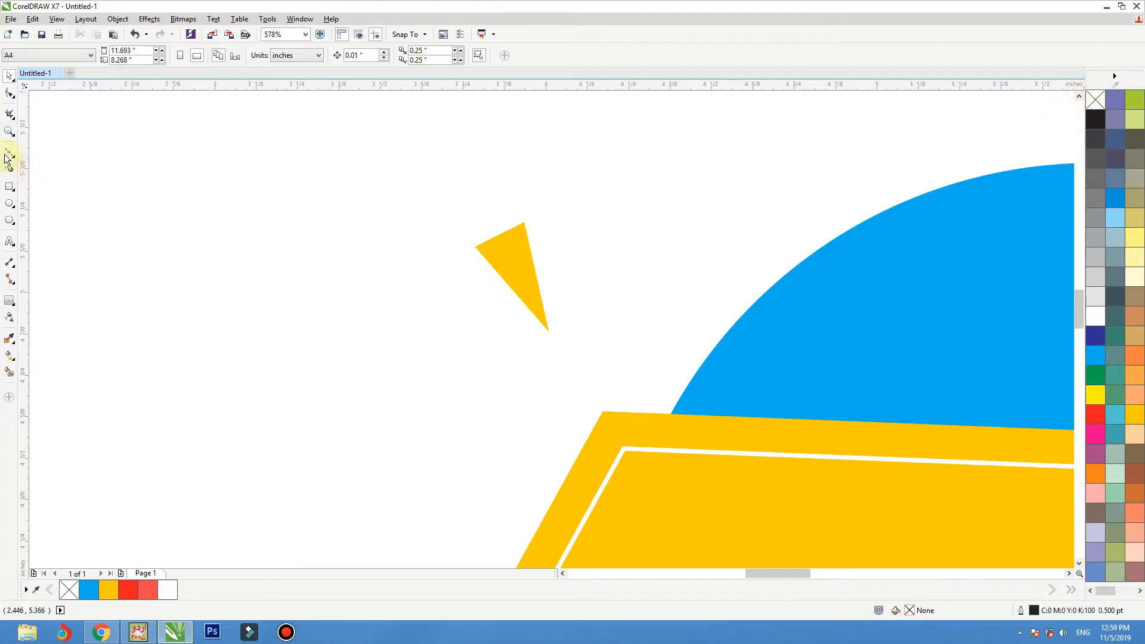
Step: Draw a closed triangle over the small triangle's left half, from its top edge's midpoint through the tip and upper-left corner
{"action": "left_click", "coordinate": [8, 156]}
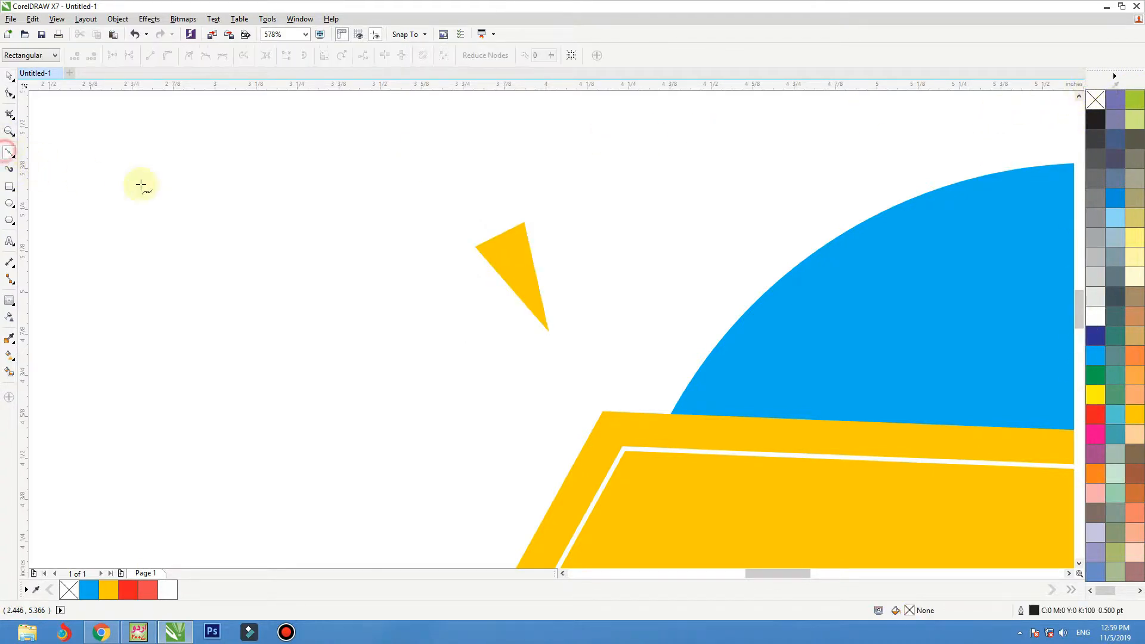
{"action": "left_click", "coordinate": [498, 234]}
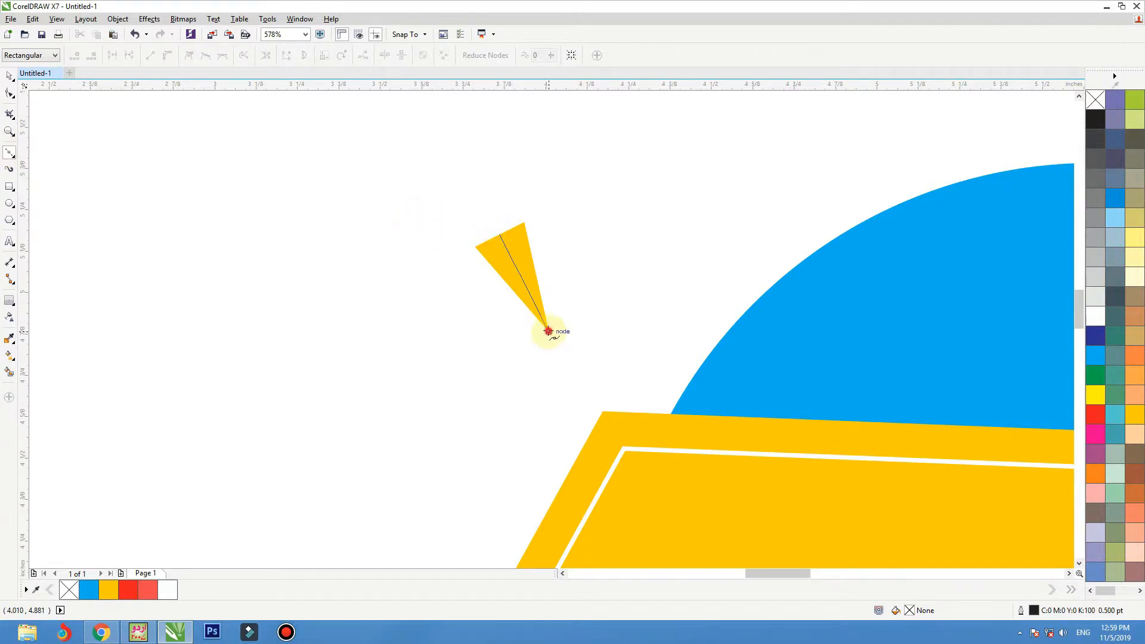
{"action": "left_click", "coordinate": [547, 330]}
{"action": "left_click", "coordinate": [474, 247]}
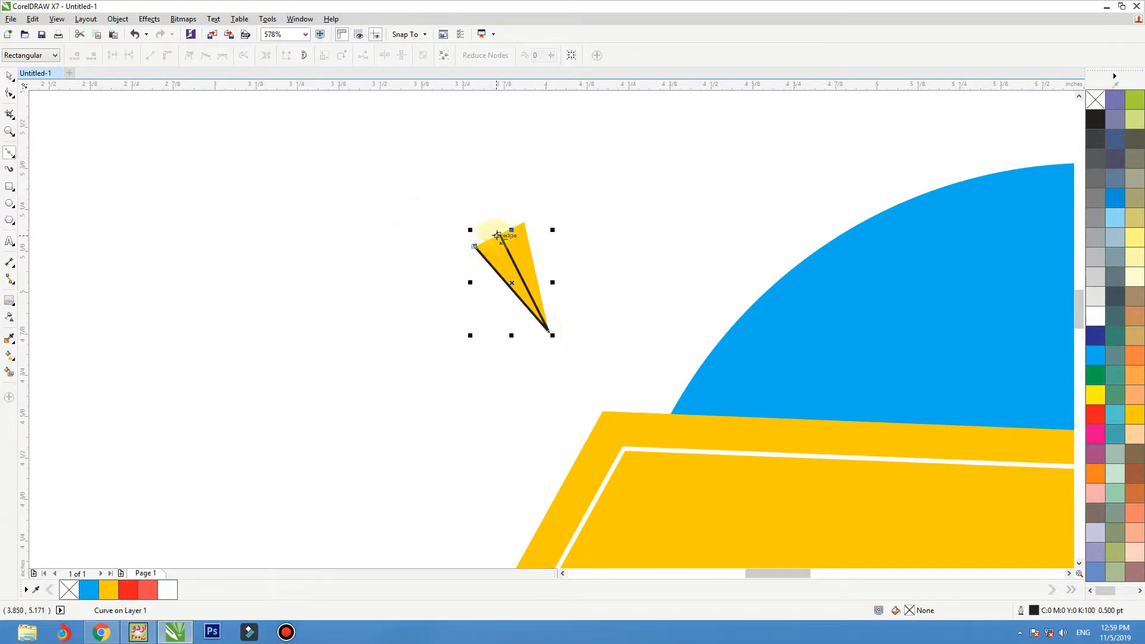
{"action": "left_click", "coordinate": [499, 234]}
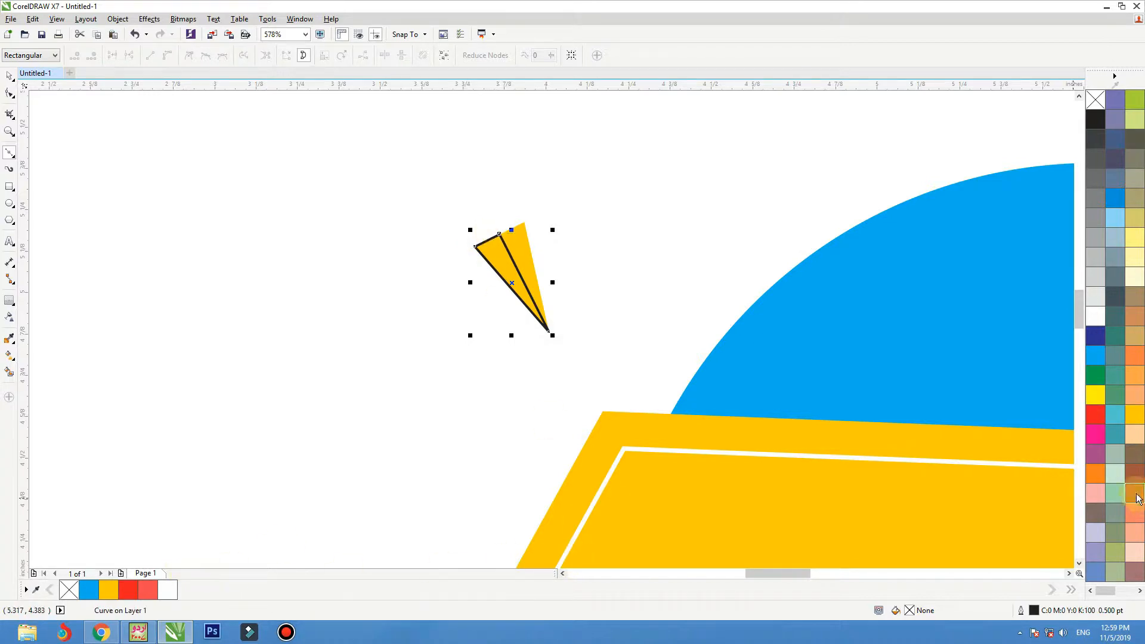
Step: Fill the left-half triangle with yellow (C0 M0 Y100 K0), remove its outline, and group it with the amber triangle
{"action": "left_click", "coordinate": [1100, 473]}
{"action": "right_click", "coordinate": [1095, 99]}
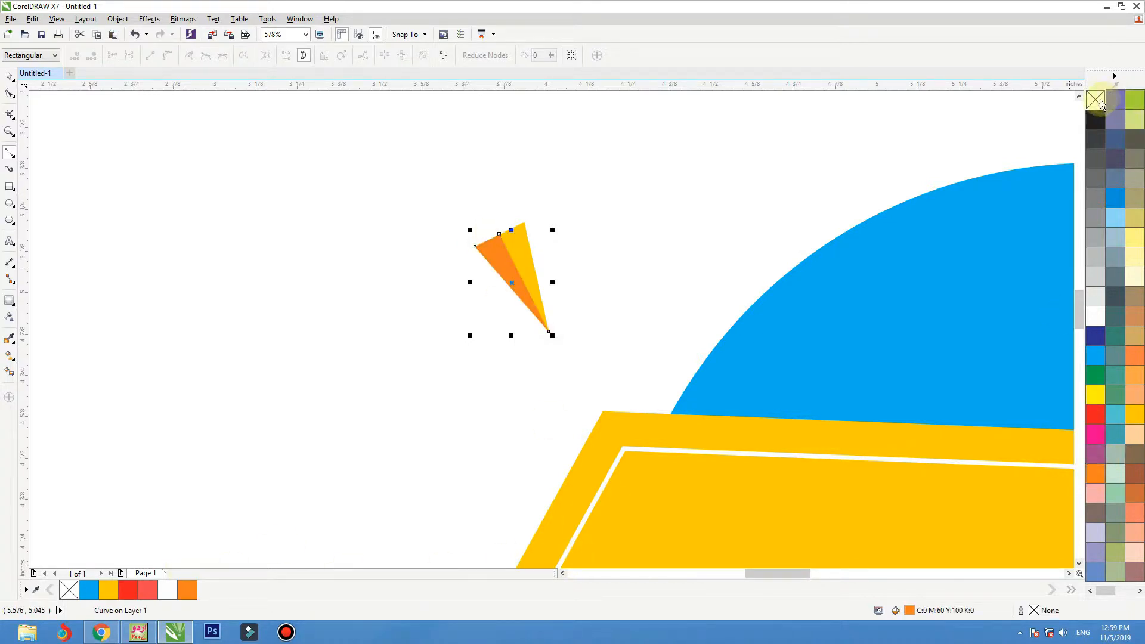
{"action": "left_click", "coordinate": [1095, 394]}
{"action": "left_click", "coordinate": [10, 80]}
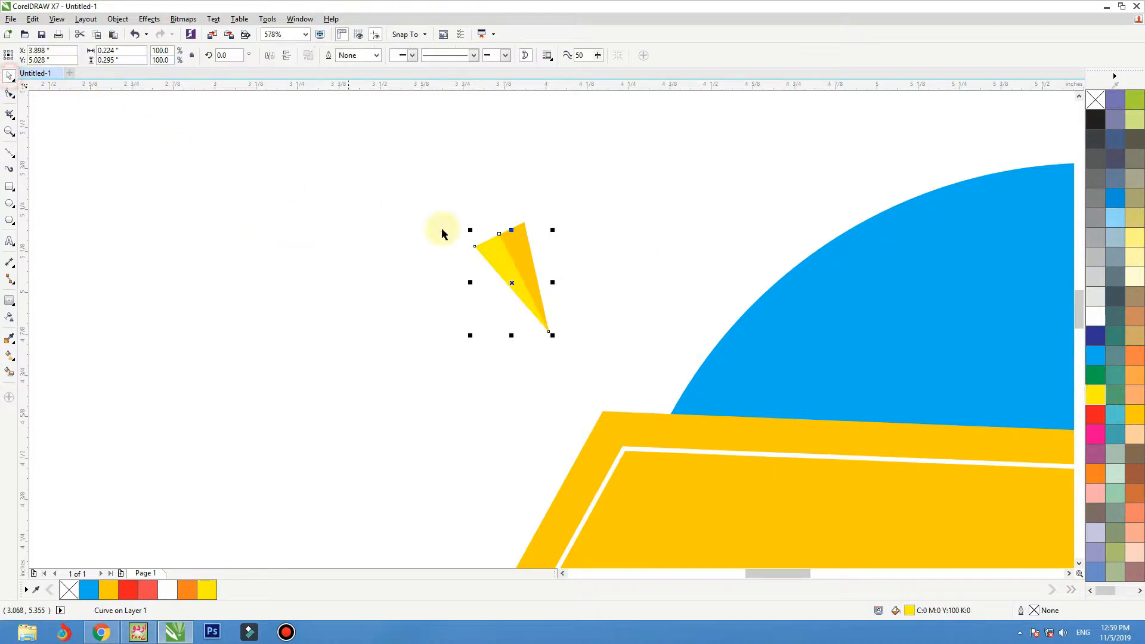
{"action": "left_click_drag", "start_coordinate": [419, 179], "coordinate": [618, 370]}
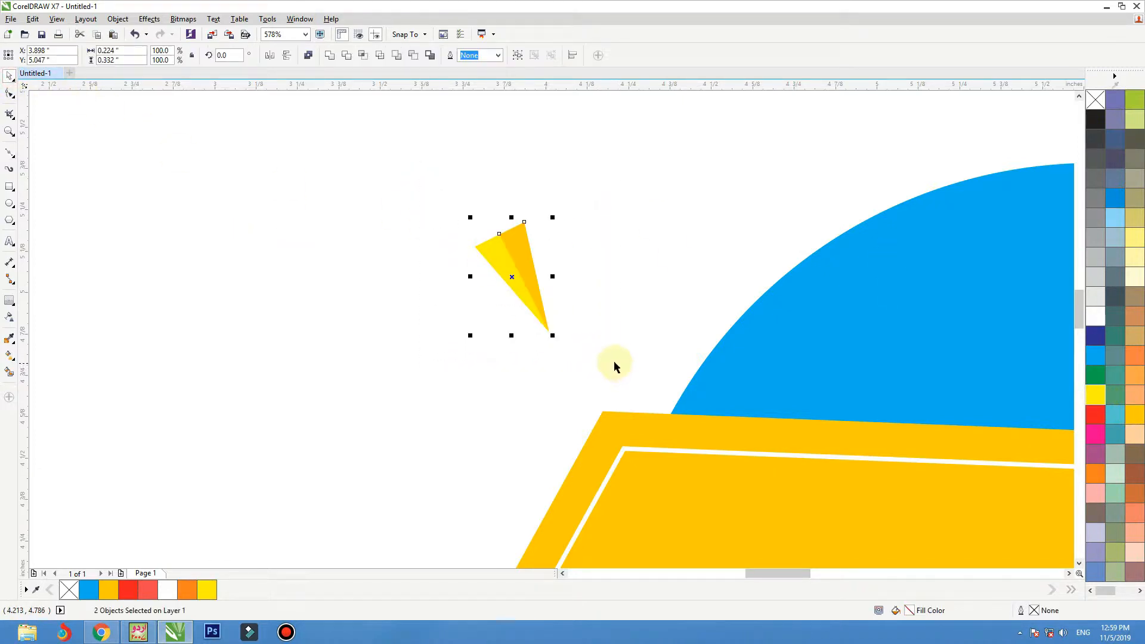
{"action": "key", "text": "ctrl+g"}
Step: Place the triangle group closer to the circle, rotated clockwise until nearly upright, and shorten it to about 0.24 inches high
{"action": "left_click_drag", "start_coordinate": [531, 290], "coordinate": [574, 287]}
{"action": "left_click", "coordinate": [574, 285]}
{"action": "left_click_drag", "start_coordinate": [606, 232], "coordinate": [620, 263]}
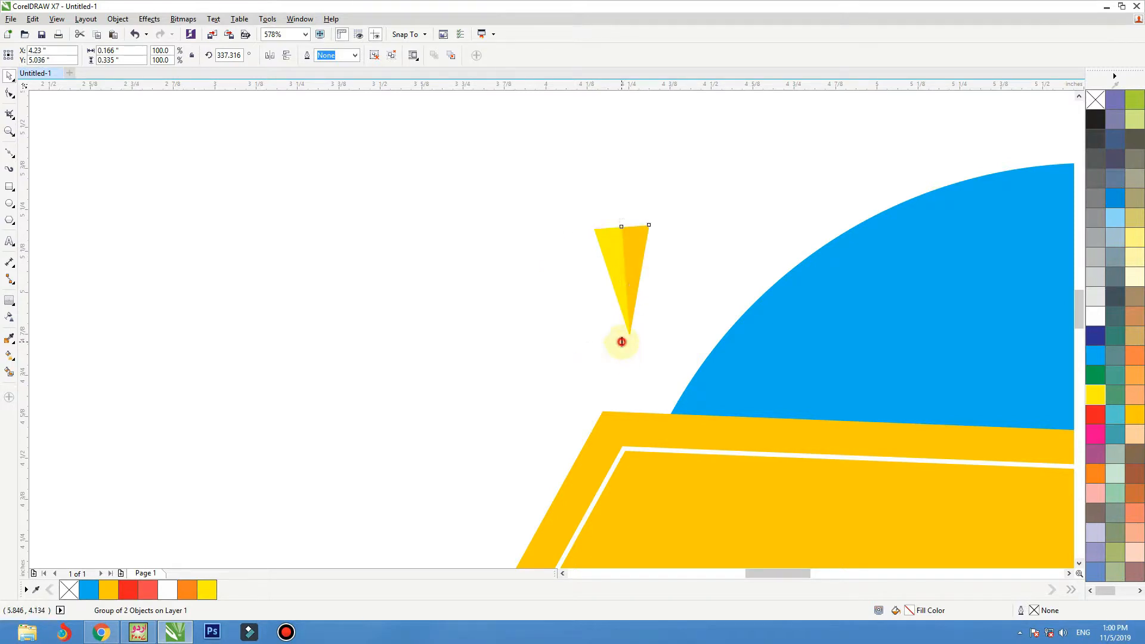
{"action": "left_click_drag", "start_coordinate": [621, 341], "coordinate": [621, 323]}
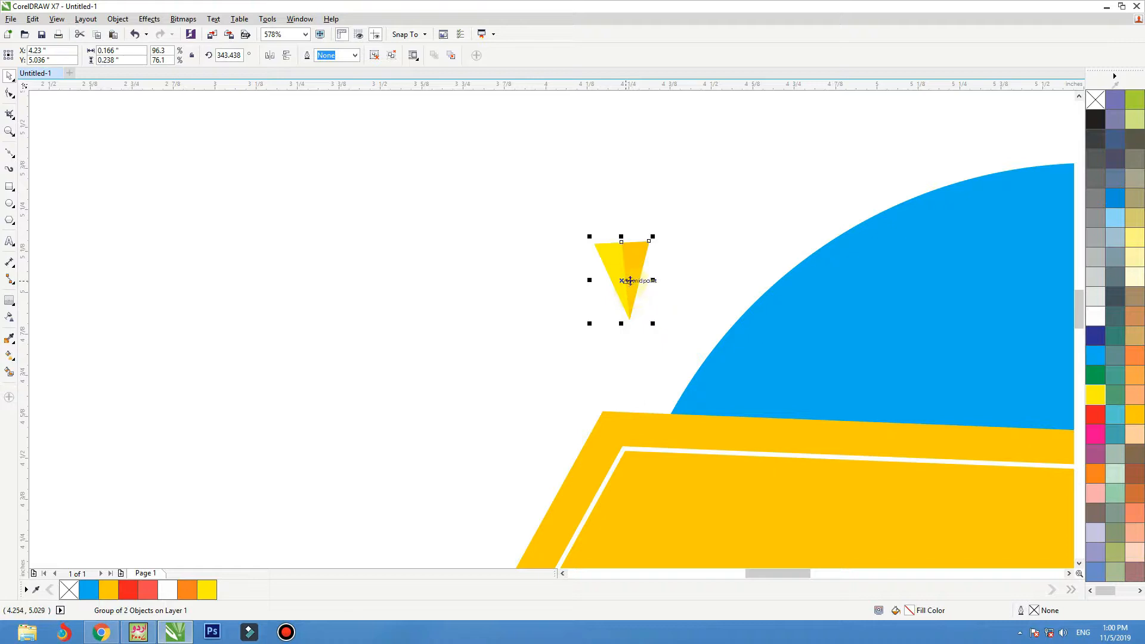
Step: Duplicate the small yellow triangle group beside the banner's upper-left corner and rotate the copy to about 60° so its tip faces the banner
{"action": "left_click_drag", "start_coordinate": [630, 275], "coordinate": [474, 401]}
{"action": "right_click", "coordinate": [474, 400]}
{"action": "scroll", "coordinate": [686, 202], "scroll_direction": "down", "scroll_amount": 2}
{"action": "key", "text": "F2"}
{"action": "left_click_drag", "start_coordinate": [767, 184], "coordinate": [530, 395]}
{"action": "left_click", "coordinate": [529, 227]}
{"action": "left_click_drag", "start_coordinate": [544, 194], "coordinate": [493, 184]}
{"action": "left_click_drag", "start_coordinate": [519, 232], "coordinate": [508, 266]}
Step: Recolor the copied triangle's amber half cyan (C100 M0 Y0 K0) and its yellow half blue (C100 M20 Y0 K0)
{"action": "left_click", "coordinate": [507, 261], "text": "ctrl"}
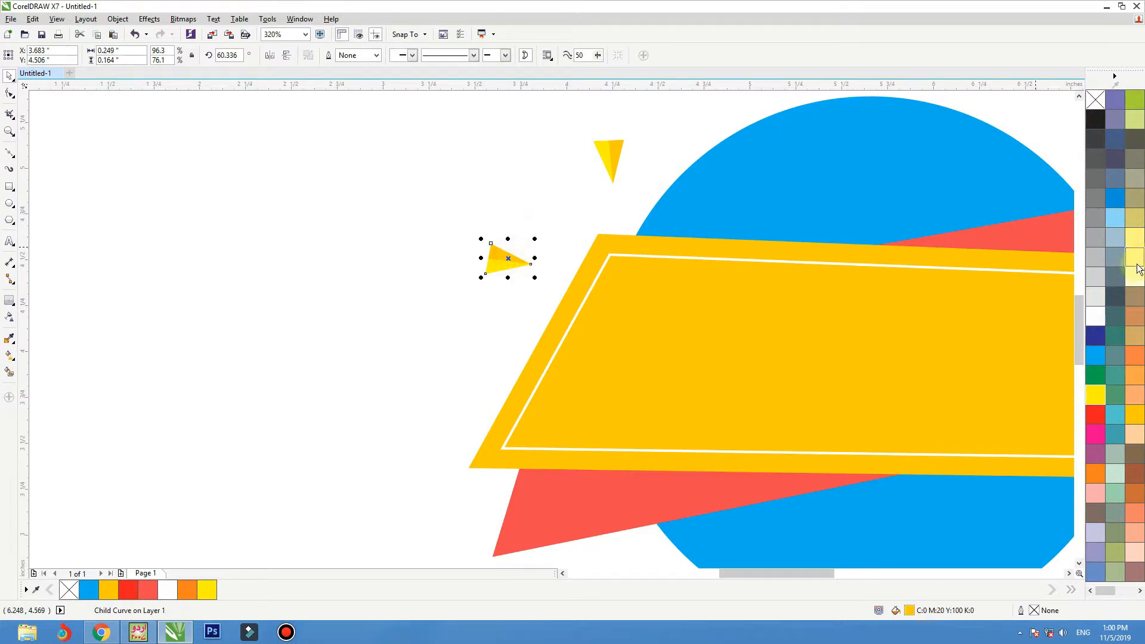
{"action": "left_click", "coordinate": [1097, 352]}
{"action": "left_click", "coordinate": [550, 230]}
{"action": "left_click", "coordinate": [491, 265], "text": "ctrl"}
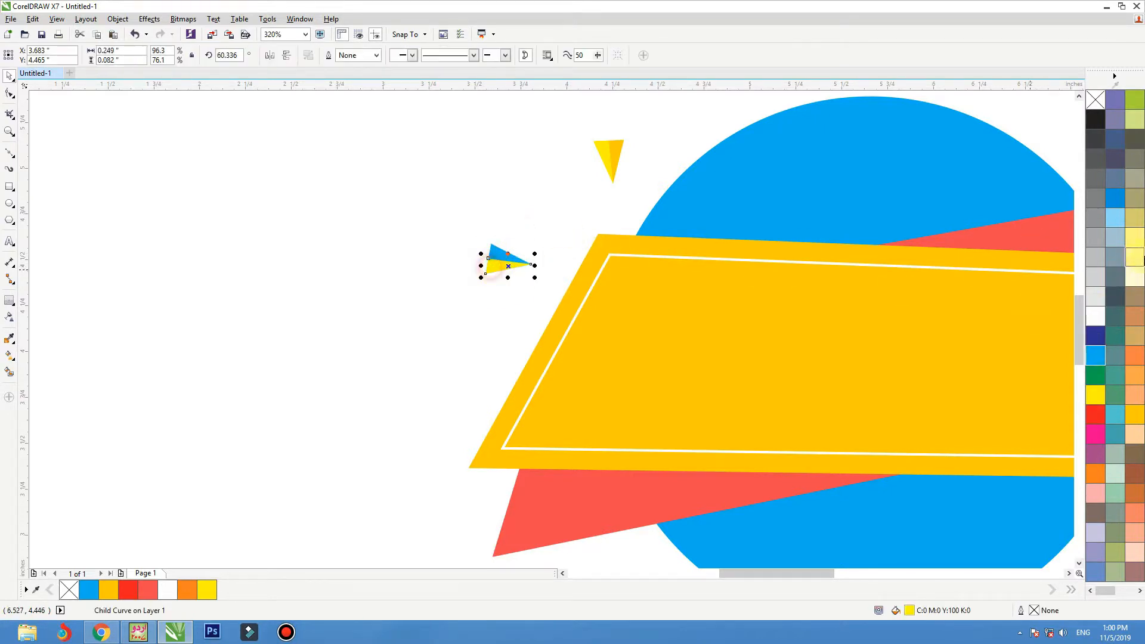
{"action": "left_click", "coordinate": [1116, 201]}
{"action": "left_click", "coordinate": [537, 199]}
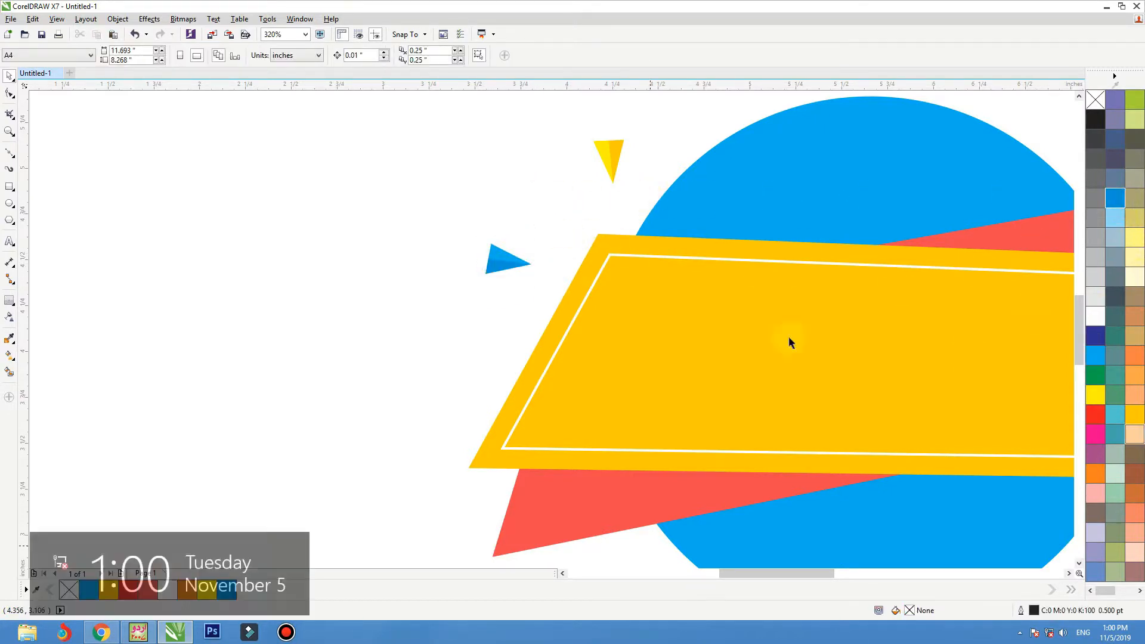
Step: Duplicate the yellow triangle group, enlarge the copy to about 0.57 inches high, and rotate it with its tip over the banner's upper-left corner
{"action": "left_click", "coordinate": [416, 328]}
{"action": "left_click_drag", "start_coordinate": [608, 158], "coordinate": [574, 158]}
{"action": "right_click", "coordinate": [552, 182]}
{"action": "left_click", "coordinate": [552, 184]}
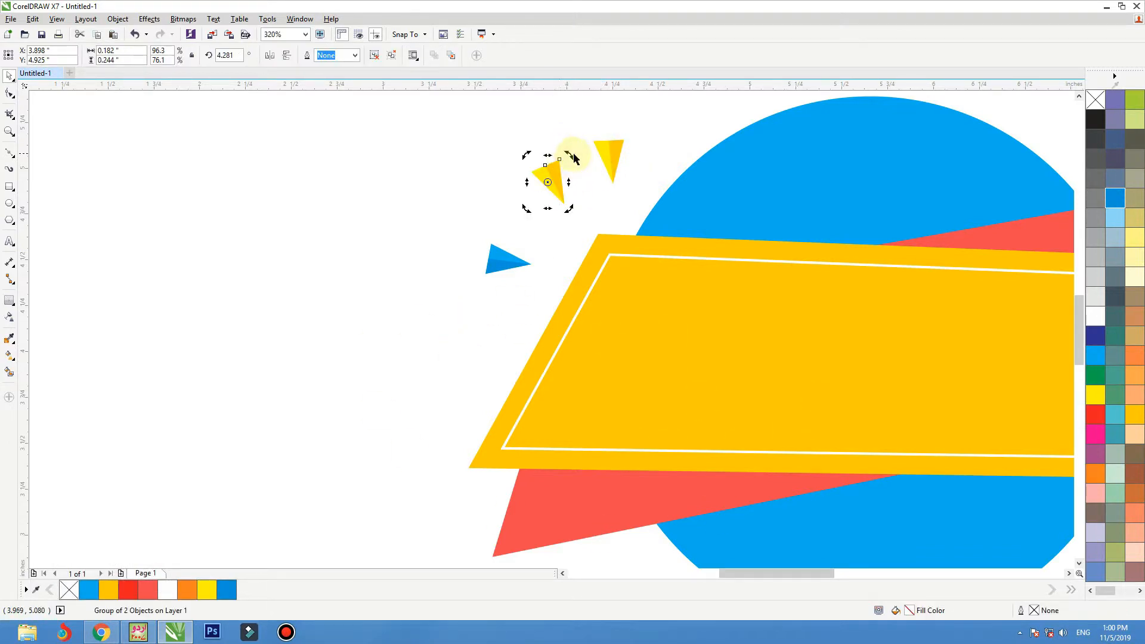
{"action": "left_click_drag", "start_coordinate": [570, 210], "coordinate": [613, 269]}
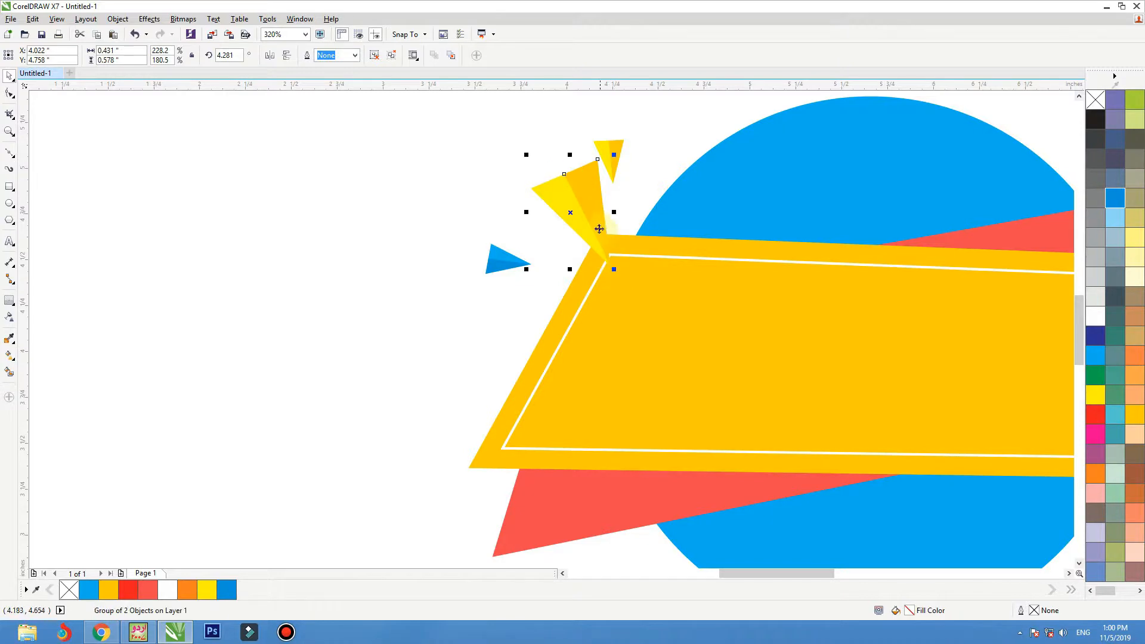
{"action": "left_click_drag", "start_coordinate": [598, 224], "coordinate": [574, 220]}
Step: Recolor the enlarged triangle's amber half coral (C0 M87 Y67 K0) and its yellow half red
{"action": "left_click", "coordinate": [573, 221], "text": "ctrl"}
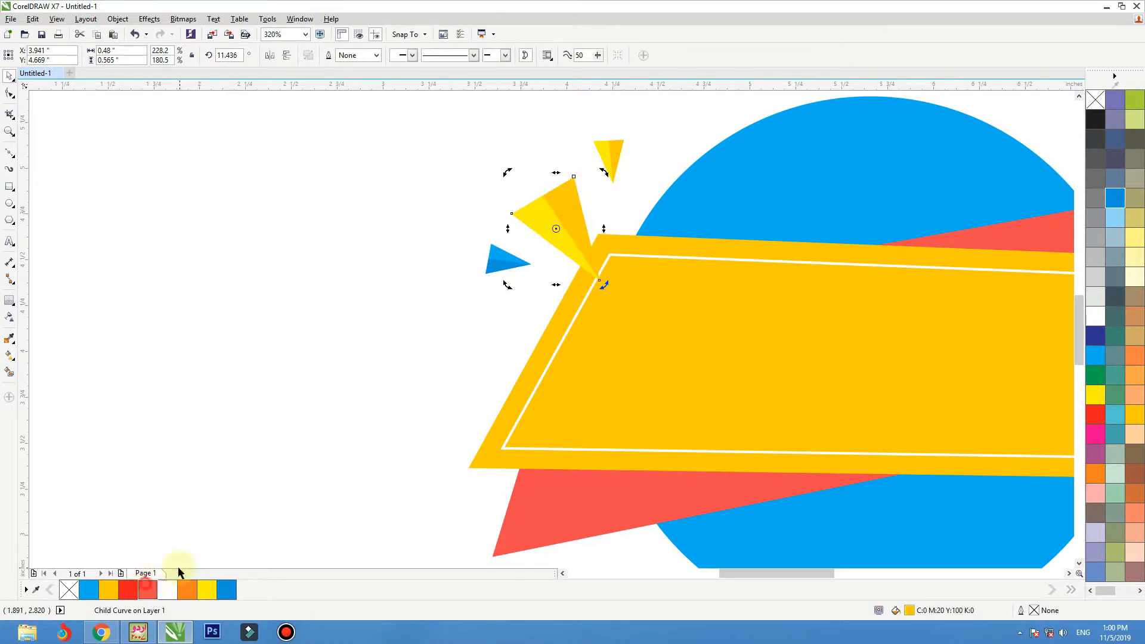
{"action": "left_click", "coordinate": [147, 588]}
{"action": "left_click", "coordinate": [533, 223], "text": "ctrl"}
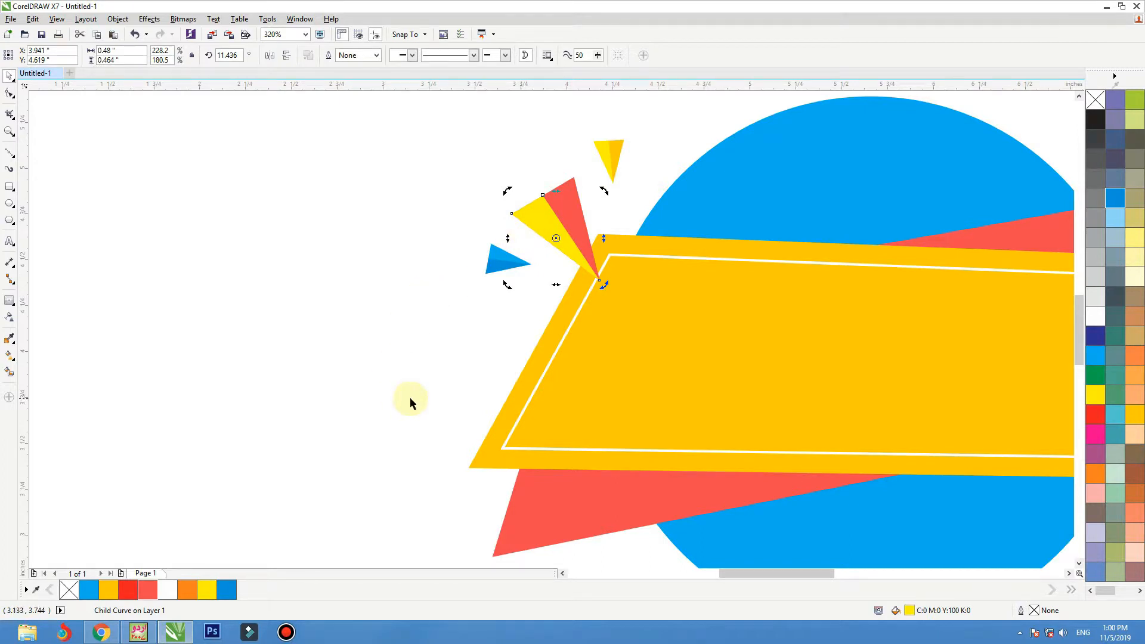
{"action": "left_click", "coordinate": [134, 590]}
{"action": "left_click", "coordinate": [374, 185]}
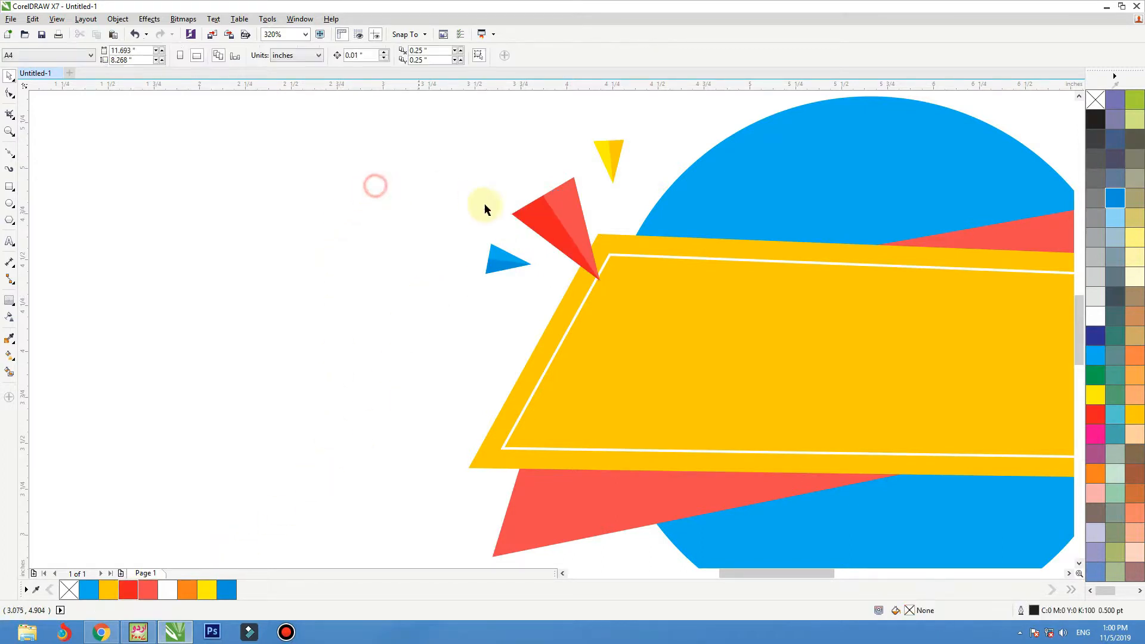
Step: Move the small blue triangle slightly closer to the large red triangle
{"action": "left_click_drag", "start_coordinate": [498, 264], "coordinate": [502, 263]}
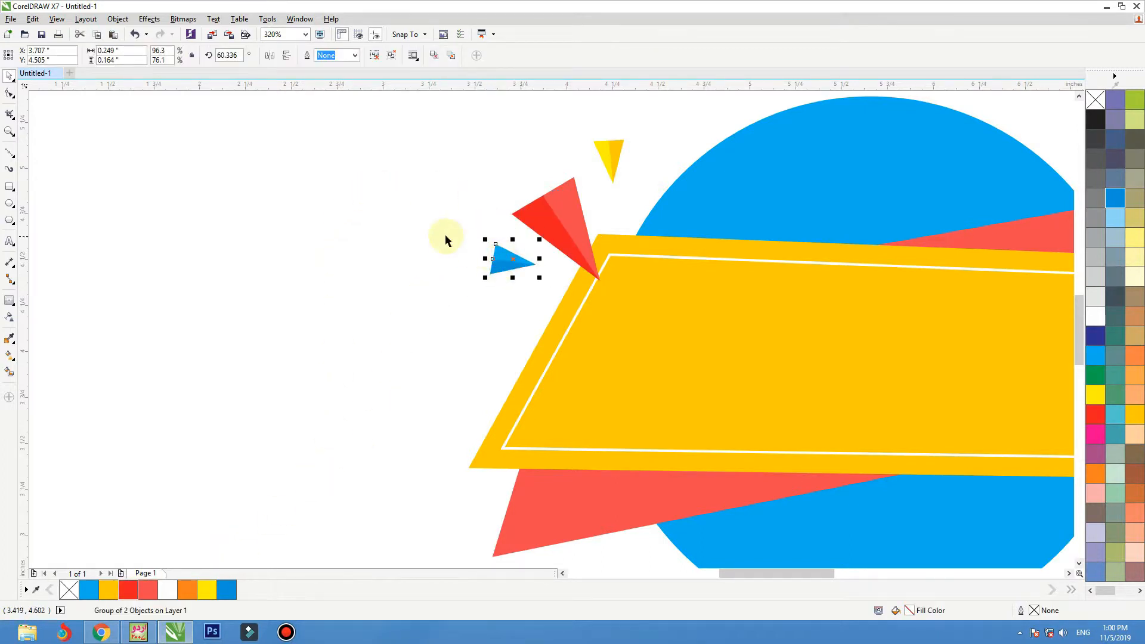
{"action": "left_click", "coordinate": [445, 235]}
{"action": "scroll", "coordinate": [514, 356], "scroll_direction": "down", "scroll_amount": 2}
{"action": "key", "text": "F2"}
{"action": "left_click_drag", "start_coordinate": [412, 265], "coordinate": [706, 444]}
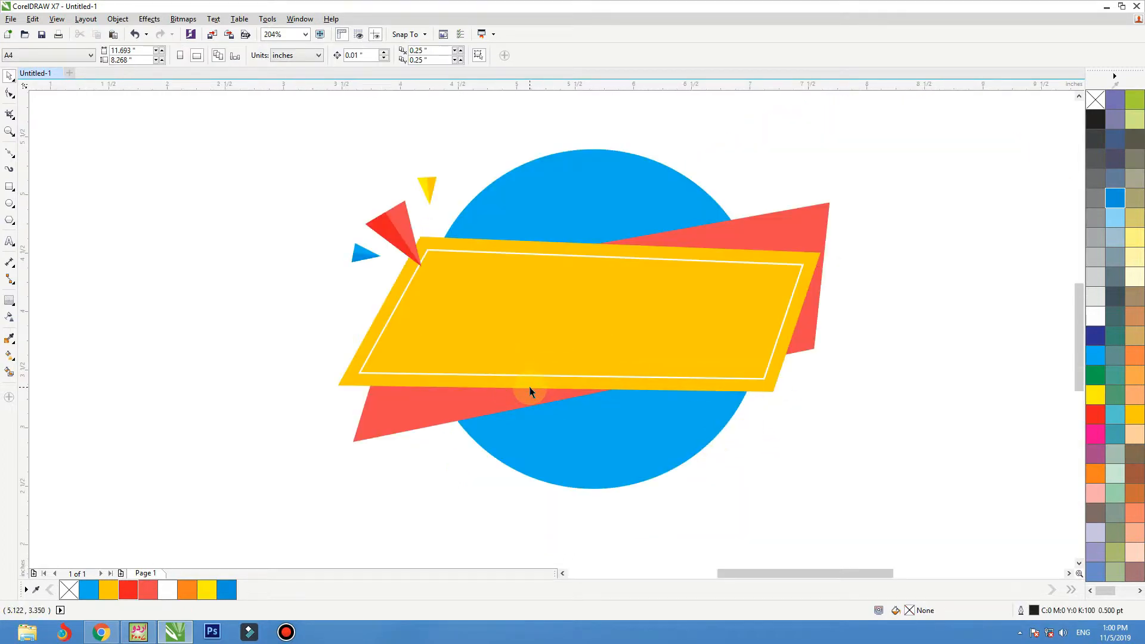
Step: Duplicate the small blue triangle to the circle's upper-right side and rotate the copy to about 348°, tip down
{"action": "left_click", "coordinate": [431, 191]}
{"action": "left_click_drag", "start_coordinate": [362, 251], "coordinate": [732, 175]}
{"action": "left_click", "coordinate": [713, 164]}
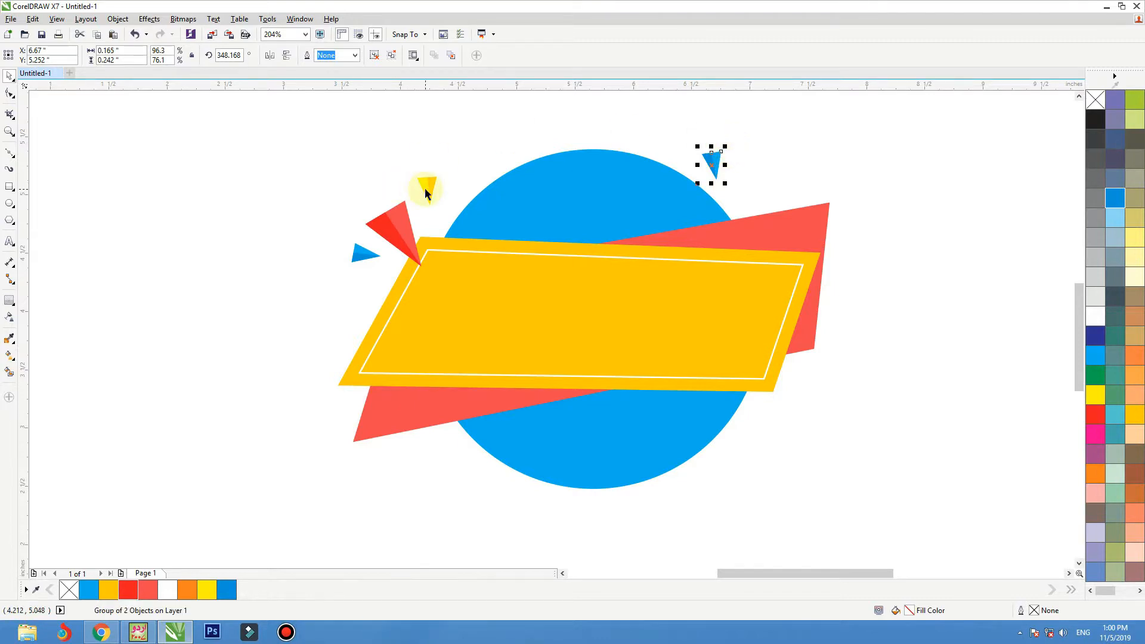
Step: Duplicate the large red triangle above the coral shape's upper-right corner, rotated to about 318°, and place a small yellow triangle copy between it and the blue one
{"action": "left_click_drag", "start_coordinate": [393, 223], "coordinate": [789, 152]}
{"action": "right_click", "coordinate": [797, 175]}
{"action": "left_click", "coordinate": [796, 175]}
{"action": "left_click", "coordinate": [853, 144]}
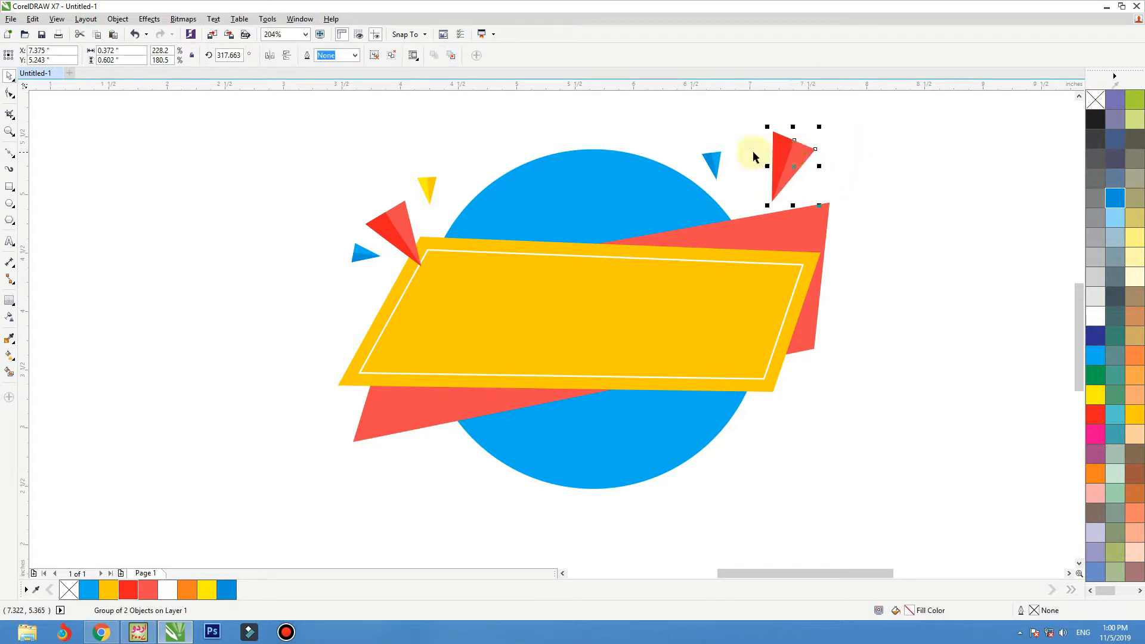
{"action": "left_click_drag", "start_coordinate": [428, 186], "coordinate": [714, 154]}
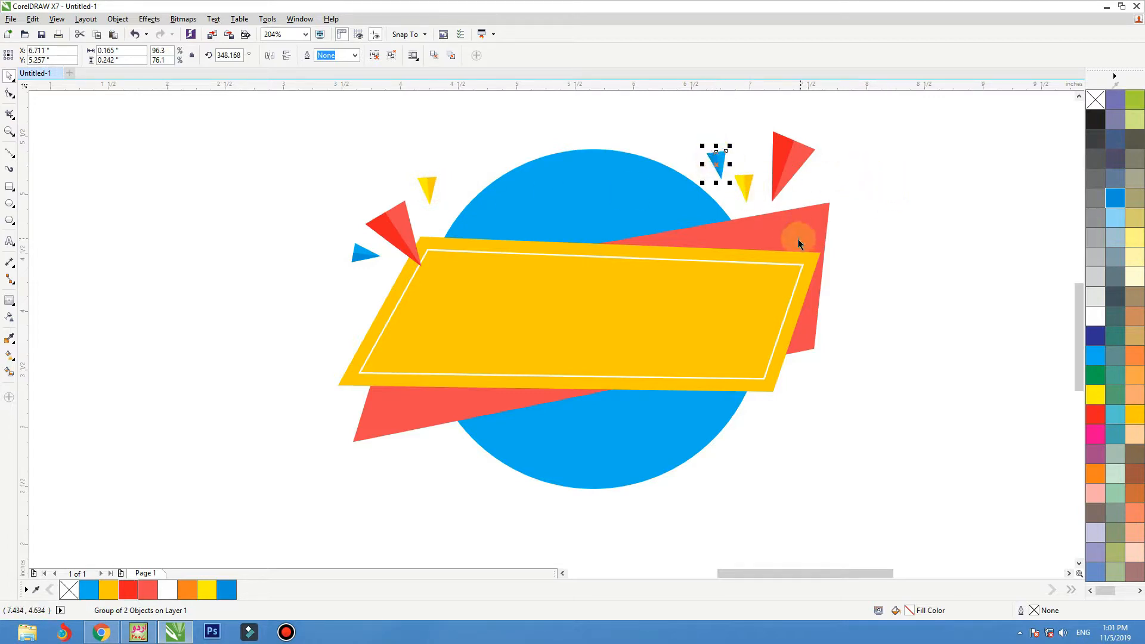
Step: Duplicate the large red triangle to the banner's lower-right corner and rotate it to about 196° so its tip meets the white outline's corner
{"action": "left_click", "coordinate": [786, 161]}
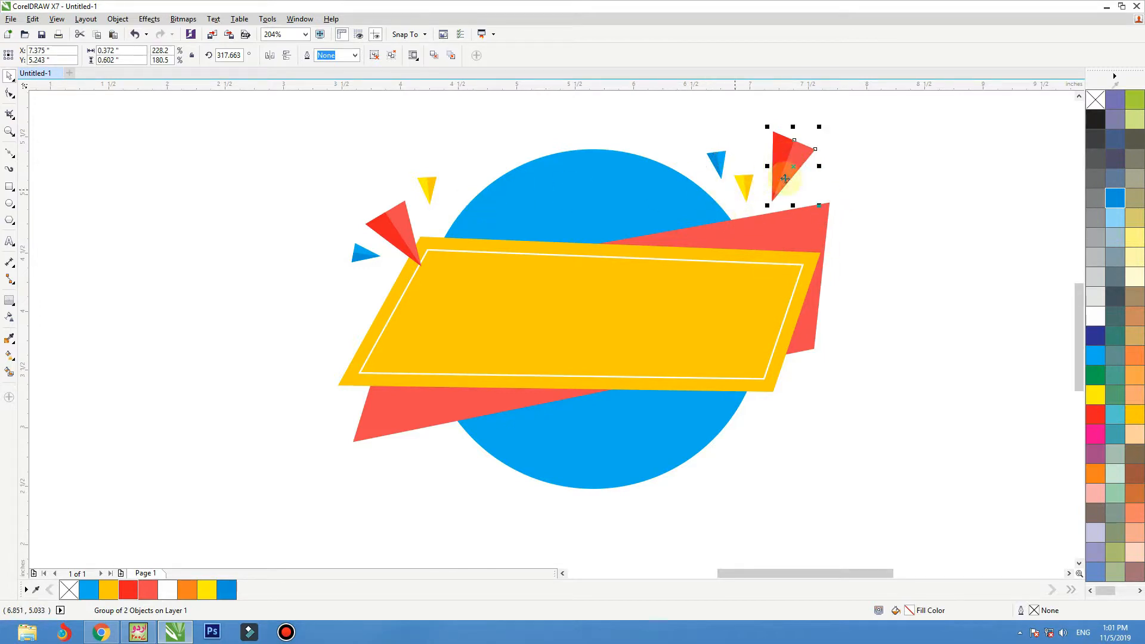
{"action": "left_click_drag", "start_coordinate": [793, 164], "coordinate": [841, 459]}
{"action": "left_click", "coordinate": [809, 369]}
{"action": "left_click", "coordinate": [877, 393]}
{"action": "left_click_drag", "start_coordinate": [802, 380], "coordinate": [778, 411]}
Step: Recolor the lower-right triangle with a blue (C100 M20 Y0 K0) upper half and a cyan (C100 M0 Y0 K0) lower half
{"action": "left_click", "coordinate": [801, 406], "text": "ctrl"}
{"action": "left_click", "coordinate": [1114, 197]}
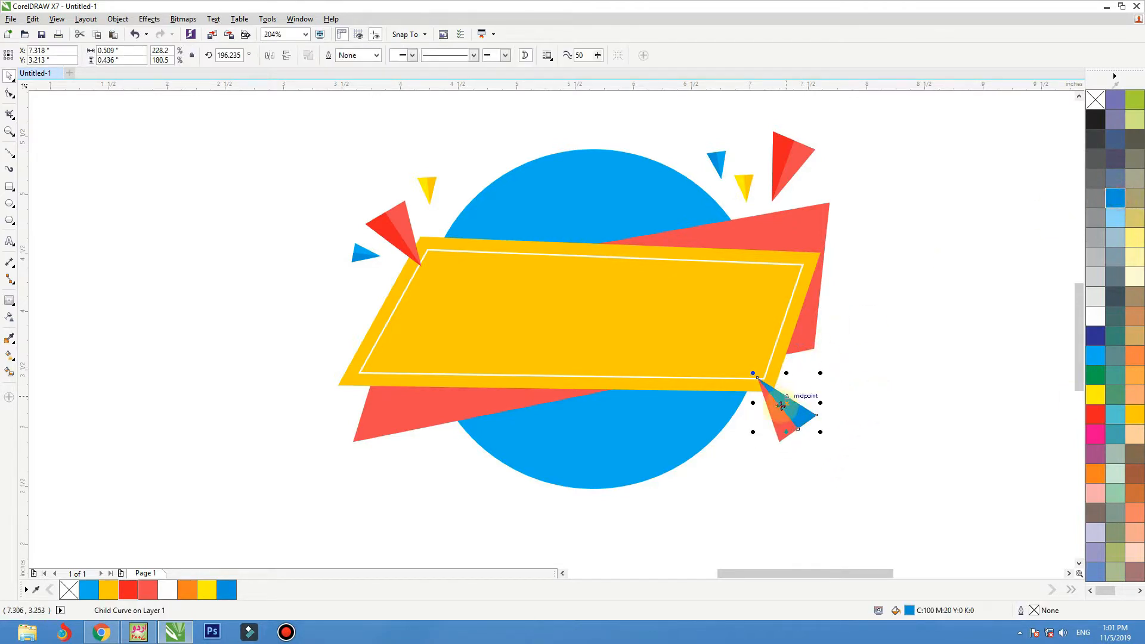
{"action": "left_click", "coordinate": [775, 420], "text": "ctrl"}
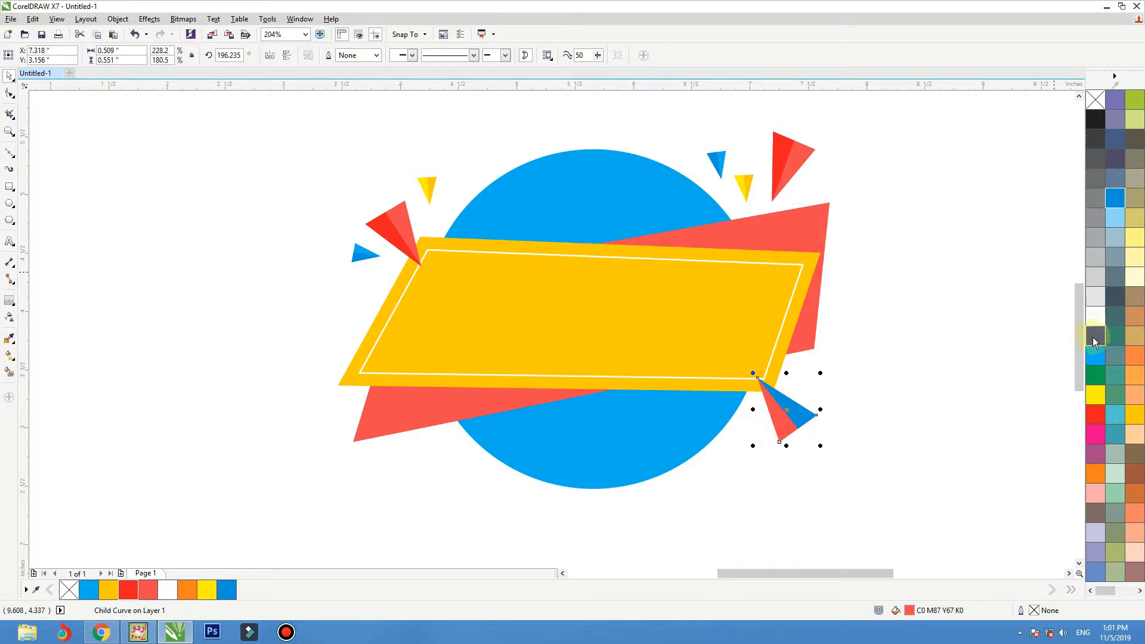
{"action": "left_click", "coordinate": [1095, 355]}
{"action": "left_click", "coordinate": [934, 356]}
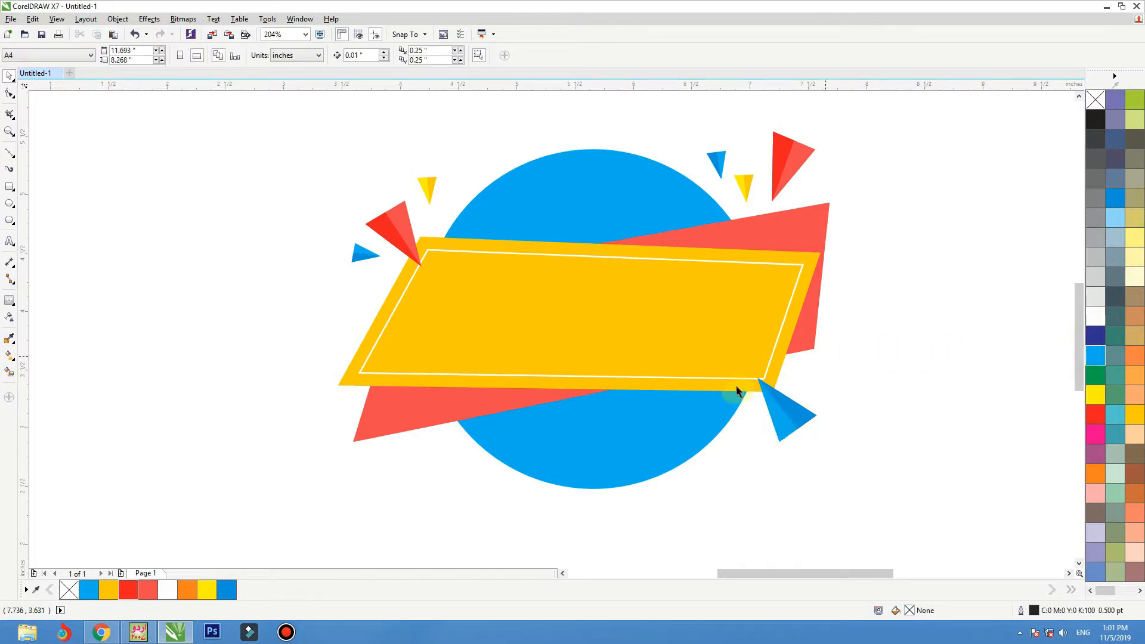
Step: Duplicate a small yellow triangle below the lower-right blue triangle, mirror it vertically, and rotate it to about 50°
{"action": "left_click", "coordinate": [365, 257], "text": "ctrl"}
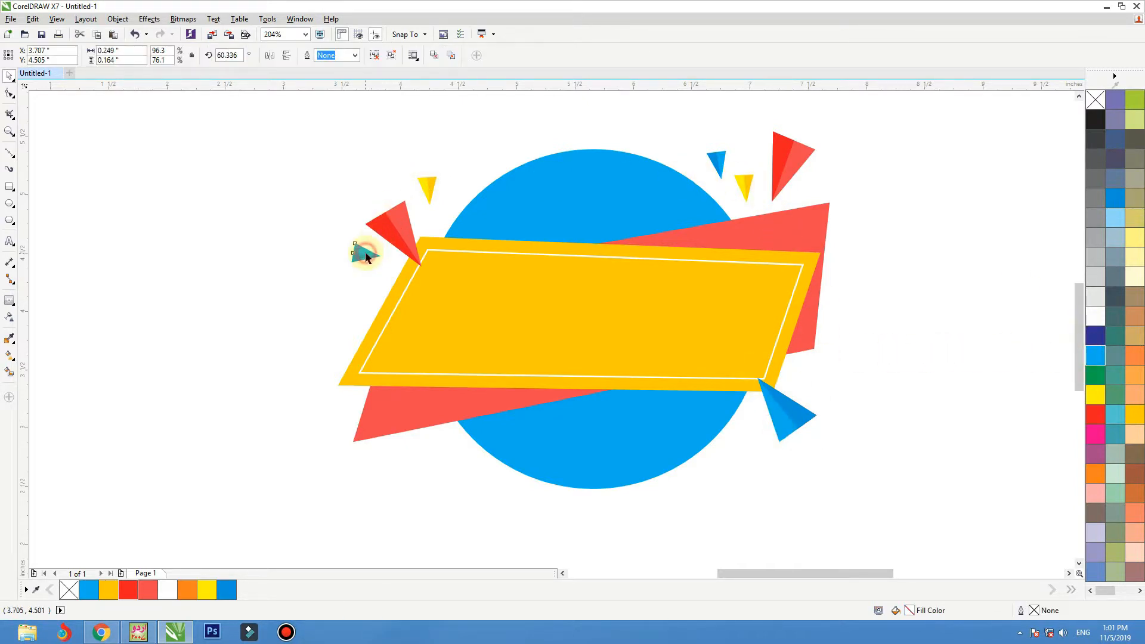
{"action": "left_click_drag", "start_coordinate": [420, 186], "coordinate": [751, 432]}
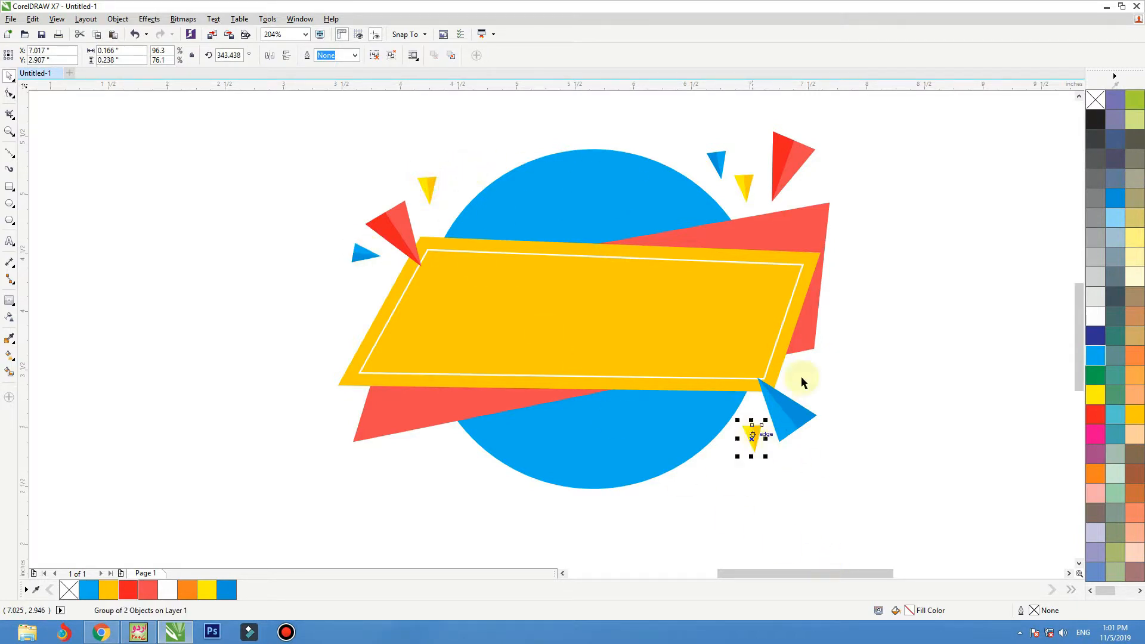
{"action": "left_click", "coordinate": [287, 56]}
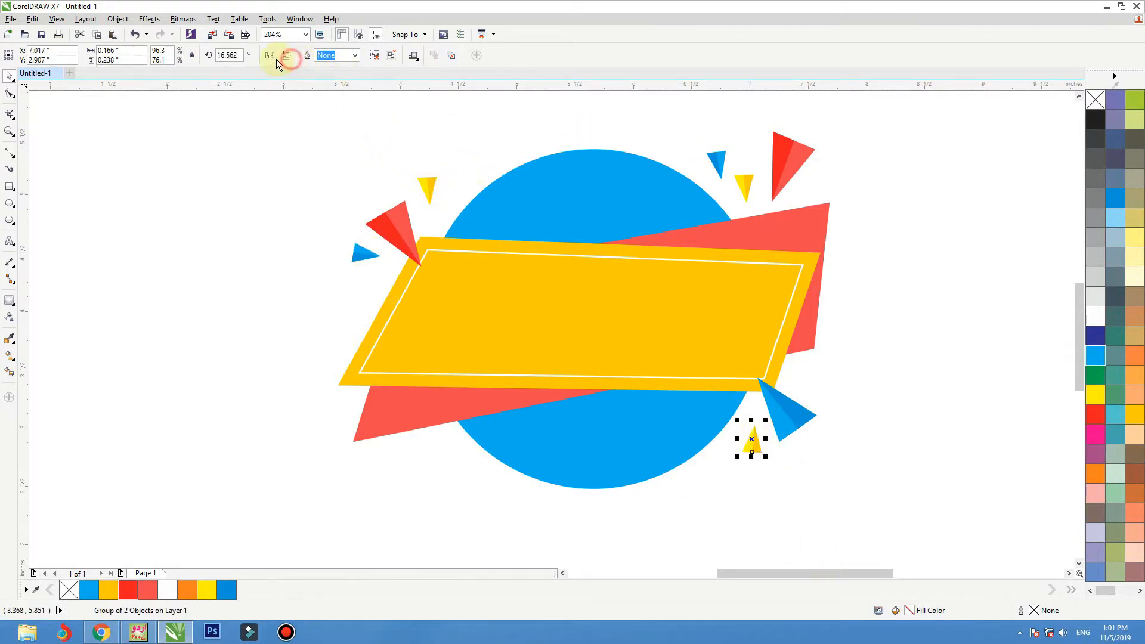
{"action": "left_click", "coordinate": [752, 449]}
{"action": "left_click_drag", "start_coordinate": [766, 420], "coordinate": [754, 408]}
{"action": "left_click", "coordinate": [755, 404]}
{"action": "left_click", "coordinate": [755, 430]}
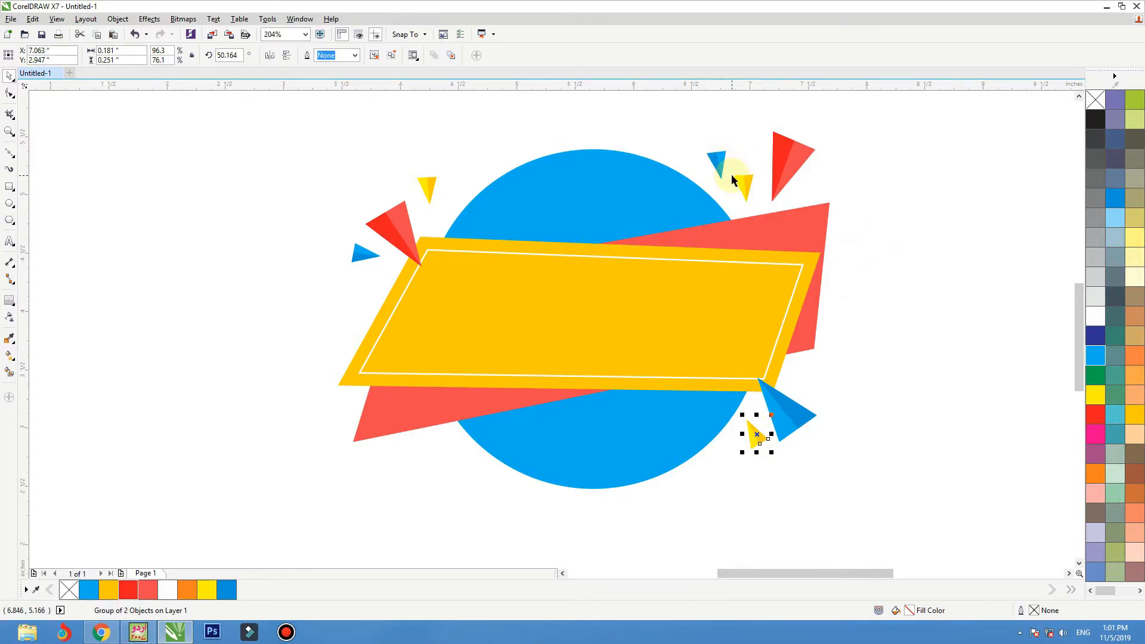
Step: Duplicate the upper-right red triangle beside the banner's lower-right corner, rotated to about 242° and shrunk to about 0.19 by 0.13 inches
{"action": "left_click_drag", "start_coordinate": [792, 162], "coordinate": [891, 388]}
{"action": "right_click", "coordinate": [869, 350]}
{"action": "left_click", "coordinate": [870, 338]}
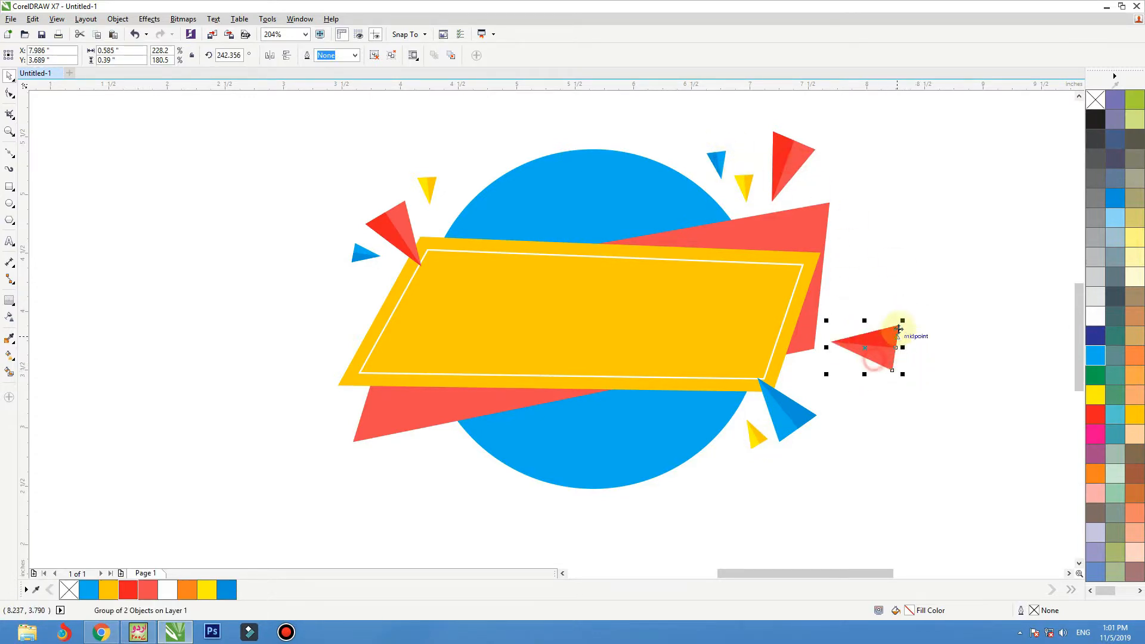
{"action": "left_click_drag", "start_coordinate": [902, 322], "coordinate": [814, 373]}
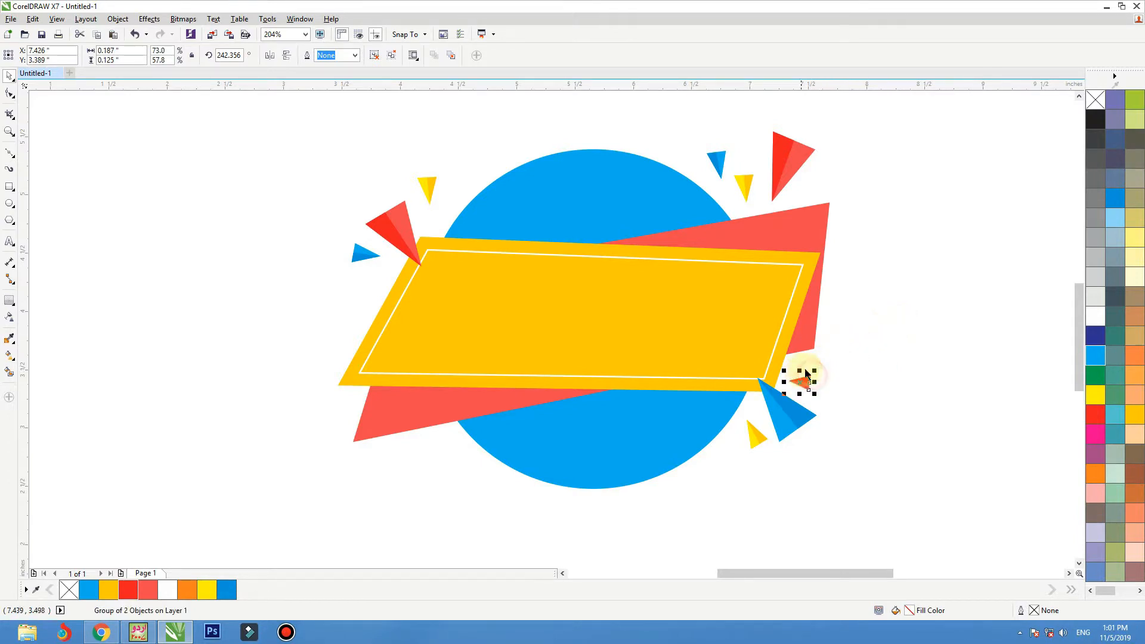
{"action": "left_click", "coordinate": [818, 363]}
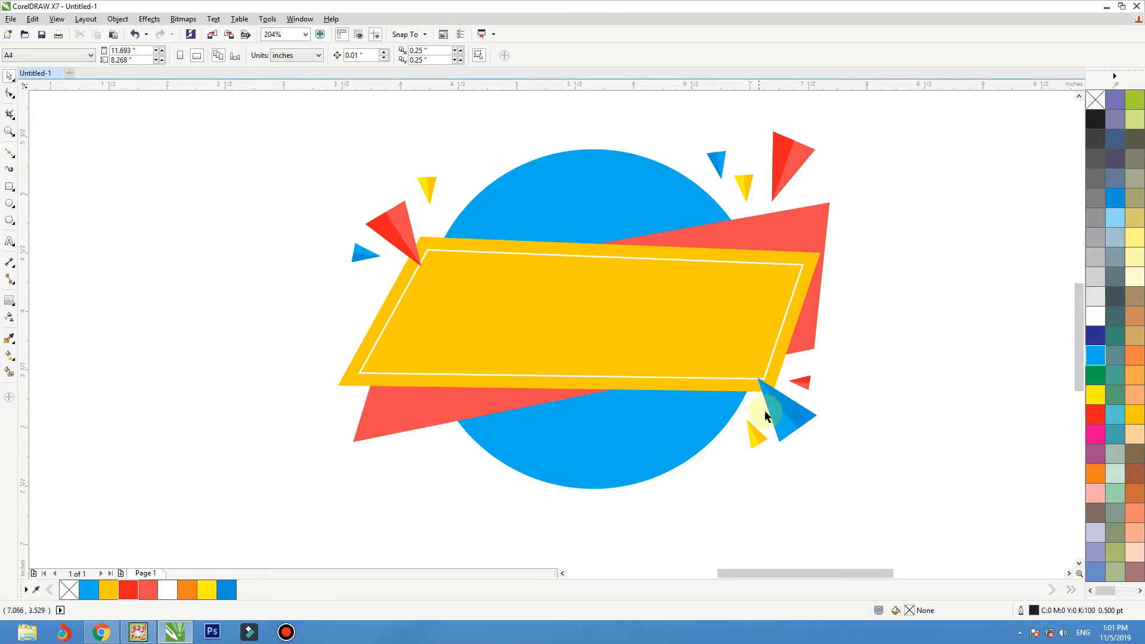
Step: Duplicate the large blue triangle onto the banner's lower-left corner, rotate it to about 122°, and enlarge it to about 0.68 by 0.82 inches
{"action": "left_click_drag", "start_coordinate": [766, 416], "coordinate": [367, 429]}
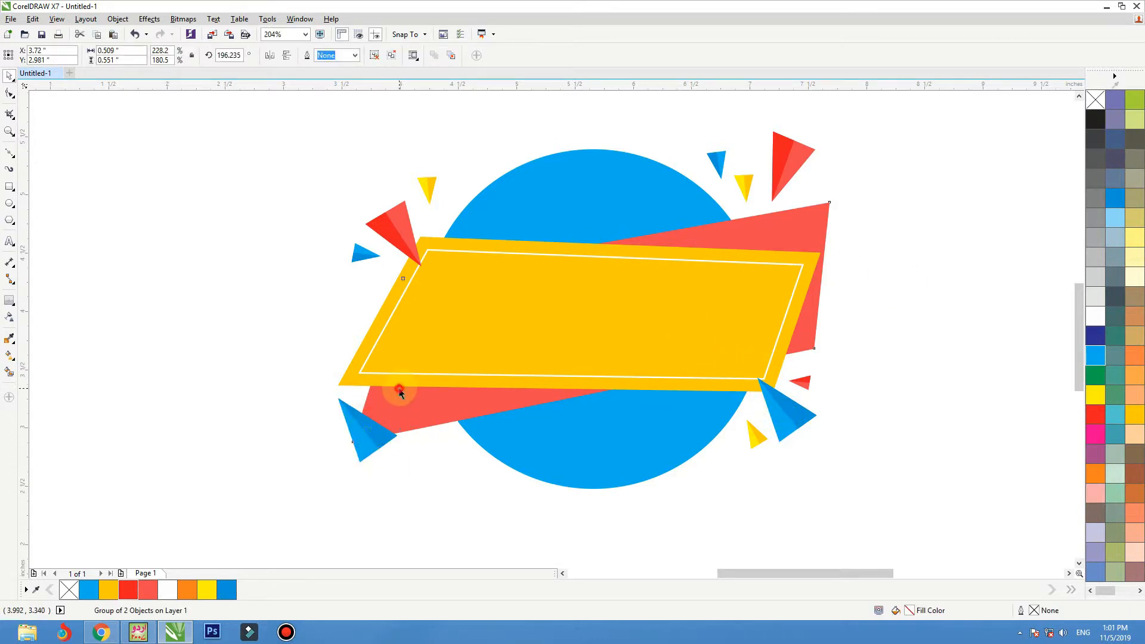
{"action": "left_click", "coordinate": [400, 389]}
{"action": "left_click", "coordinate": [365, 426]}
{"action": "left_click", "coordinate": [371, 435]}
{"action": "left_click_drag", "start_coordinate": [401, 395], "coordinate": [416, 457]}
{"action": "left_click", "coordinate": [416, 467]}
{"action": "left_click", "coordinate": [372, 414]}
{"action": "left_click_drag", "start_coordinate": [392, 389], "coordinate": [433, 360]}
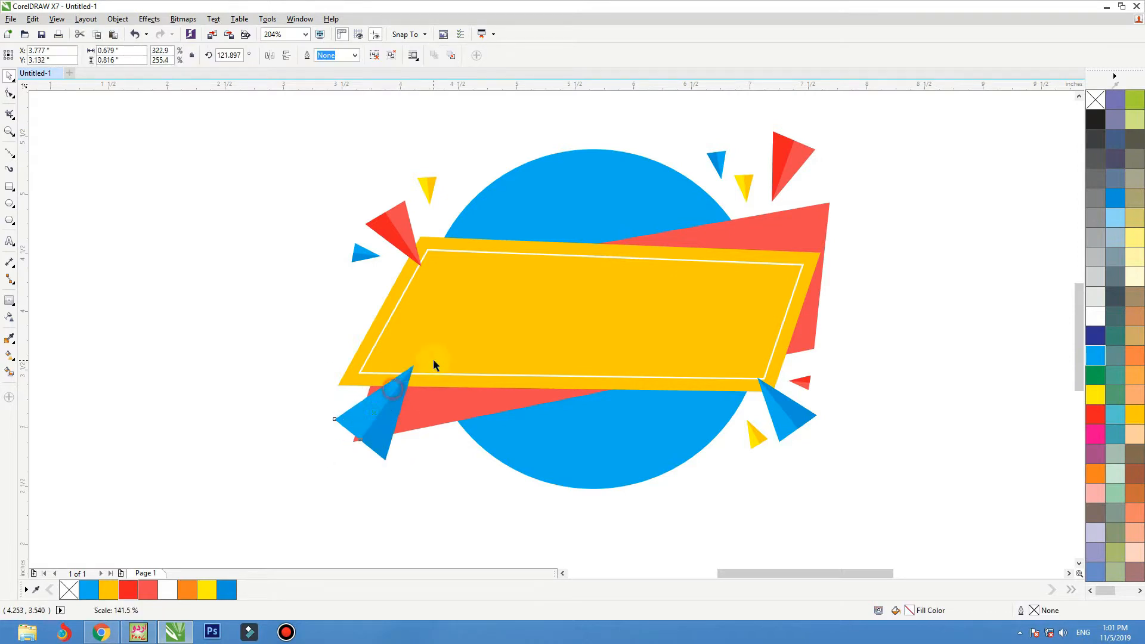
{"action": "left_click_drag", "start_coordinate": [393, 403], "coordinate": [389, 399]}
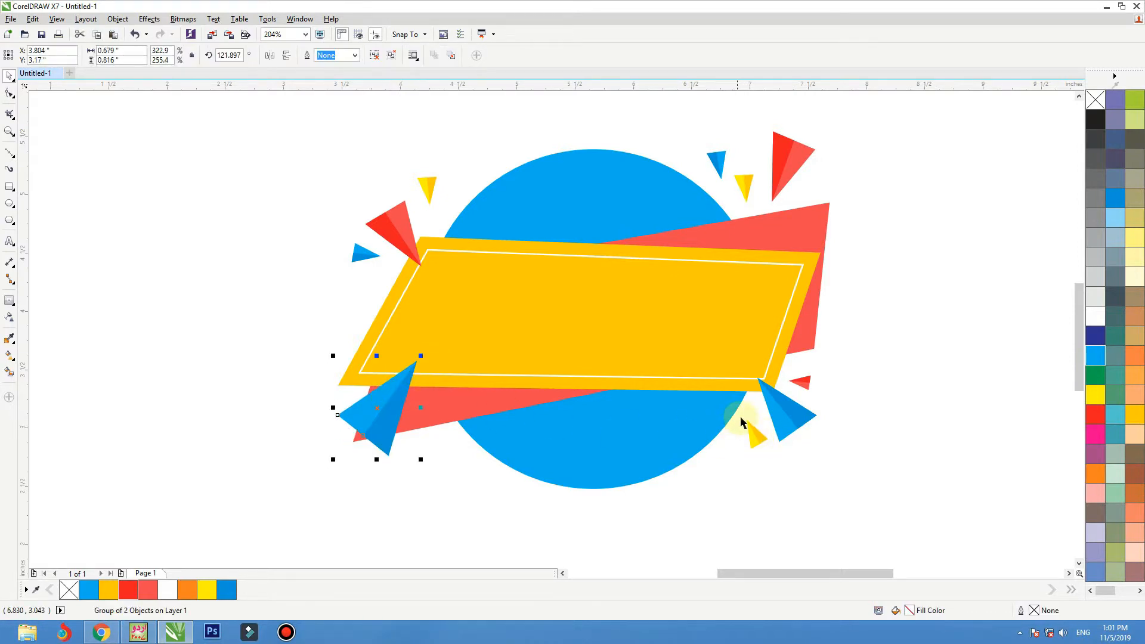
Step: Duplicate the small red triangle onto the banner's lower-left corner, mirror it horizontally and vertically, and rotate it to about 107°
{"action": "left_click_drag", "start_coordinate": [801, 382], "coordinate": [352, 380]}
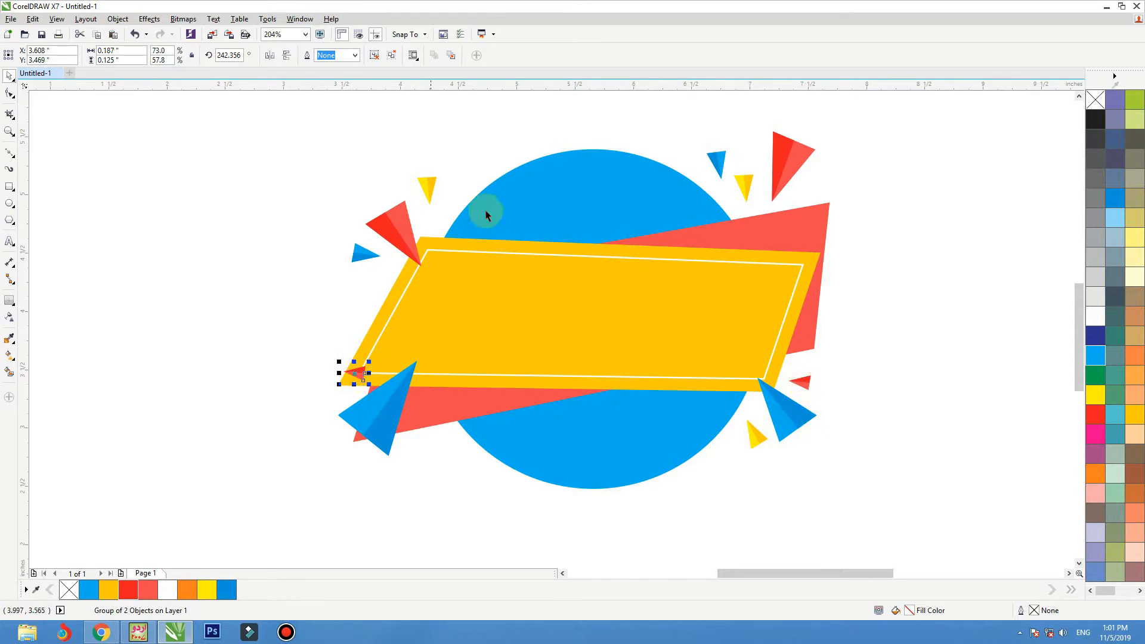
{"action": "left_click", "coordinate": [280, 54]}
{"action": "left_click", "coordinate": [284, 55]}
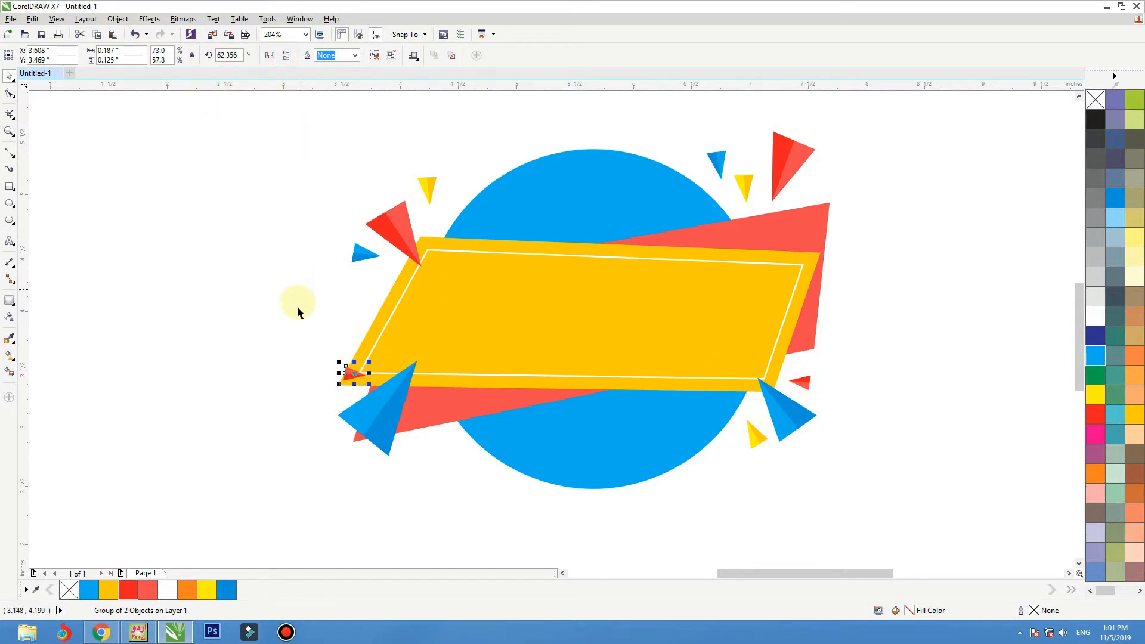
{"action": "left_click", "coordinate": [353, 377]}
{"action": "mouse_move", "coordinate": [370, 361]}
{"action": "left_mouse_down"}
{"action": "mouse_move", "coordinate": [357, 343]}
{"action": "mouse_move", "coordinate": [360, 380]}
{"action": "left_mouse_up"}
{"action": "left_click", "coordinate": [331, 327]}
{"action": "left_click", "coordinate": [354, 377]}
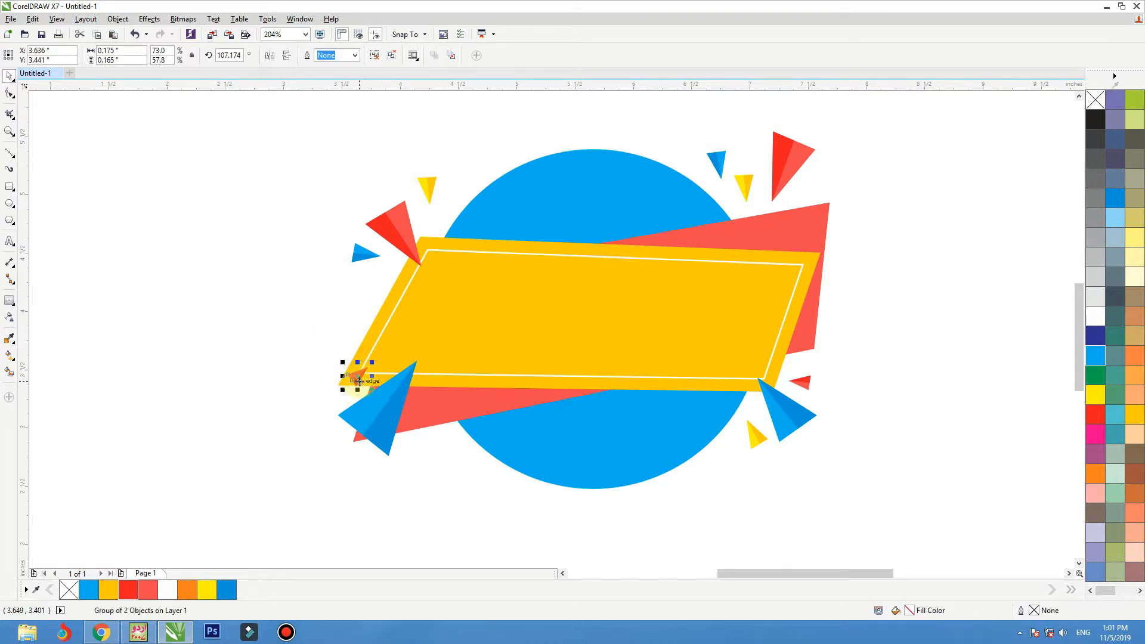
Step: Duplicate the lower-right small yellow triangle to just right of the lower-left large blue triangle
{"action": "left_click_drag", "start_coordinate": [754, 434], "coordinate": [431, 441]}
{"action": "left_click", "coordinate": [432, 458]}
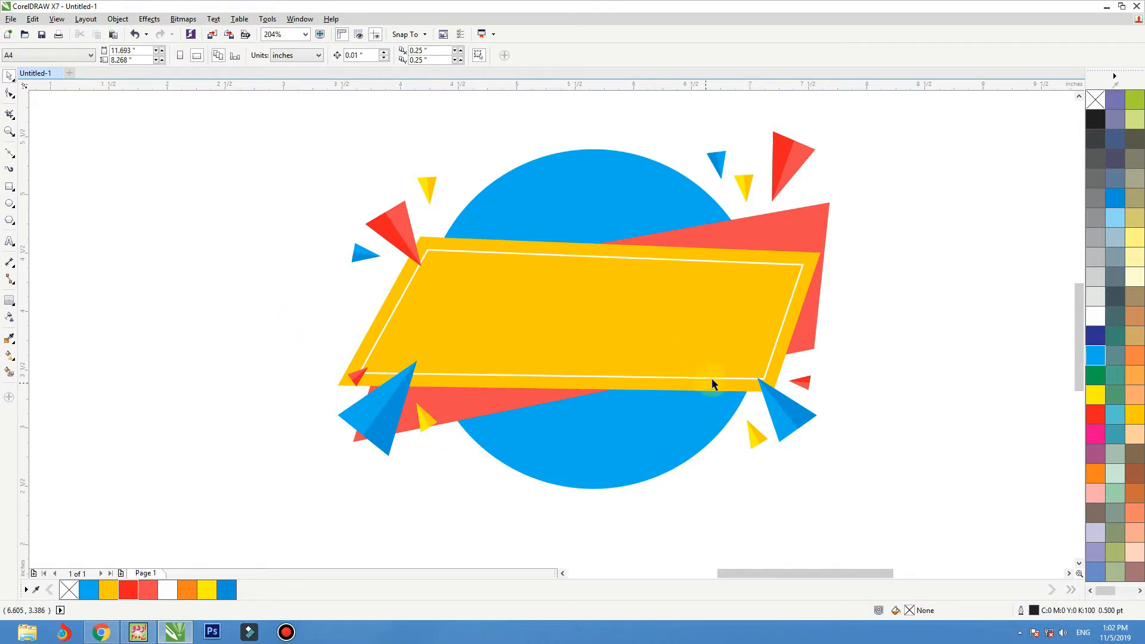
{"action": "mouse_move", "coordinate": [428, 5]}
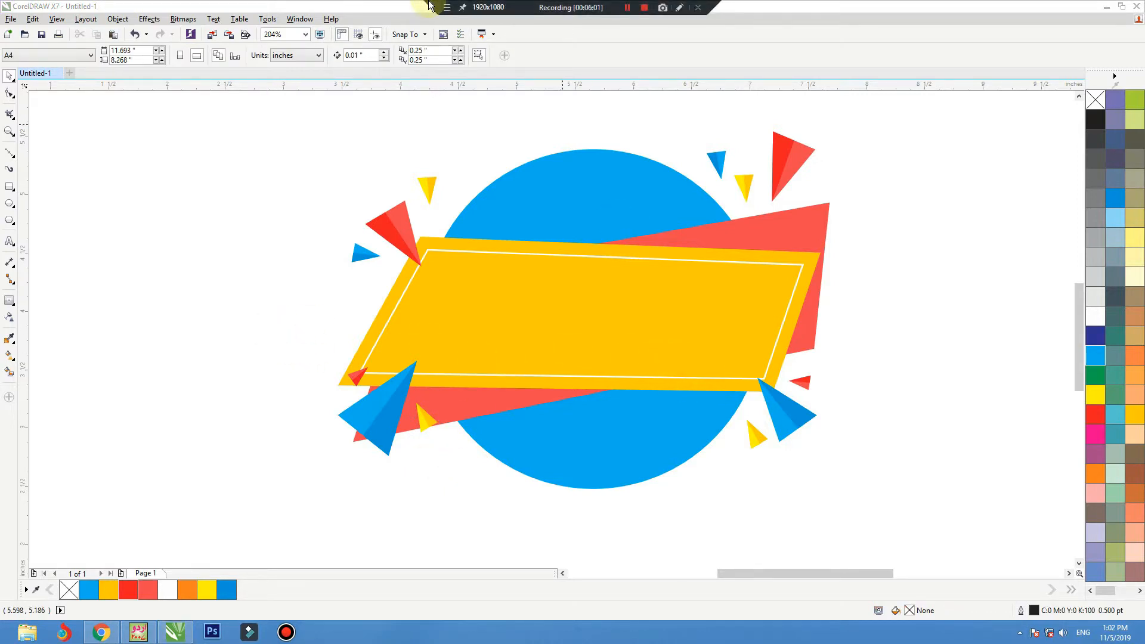
{"action": "left_click", "coordinate": [627, 8]}
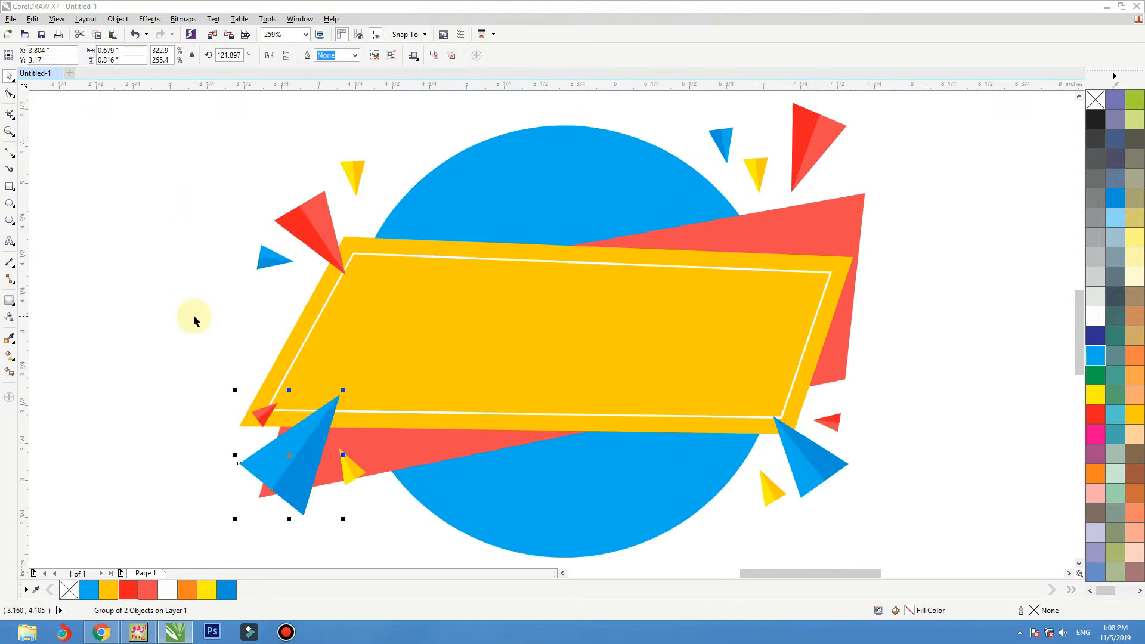
Step: Add a black perspective drop shadow to the cyan circle from its bottom edge, at an angle of about 112°
{"action": "left_click", "coordinate": [122, 317]}
{"action": "key", "text": "F3"}
{"action": "key", "text": "F2"}
{"action": "left_click_drag", "start_coordinate": [775, 178], "coordinate": [283, 522]}
{"action": "left_click", "coordinate": [567, 423]}
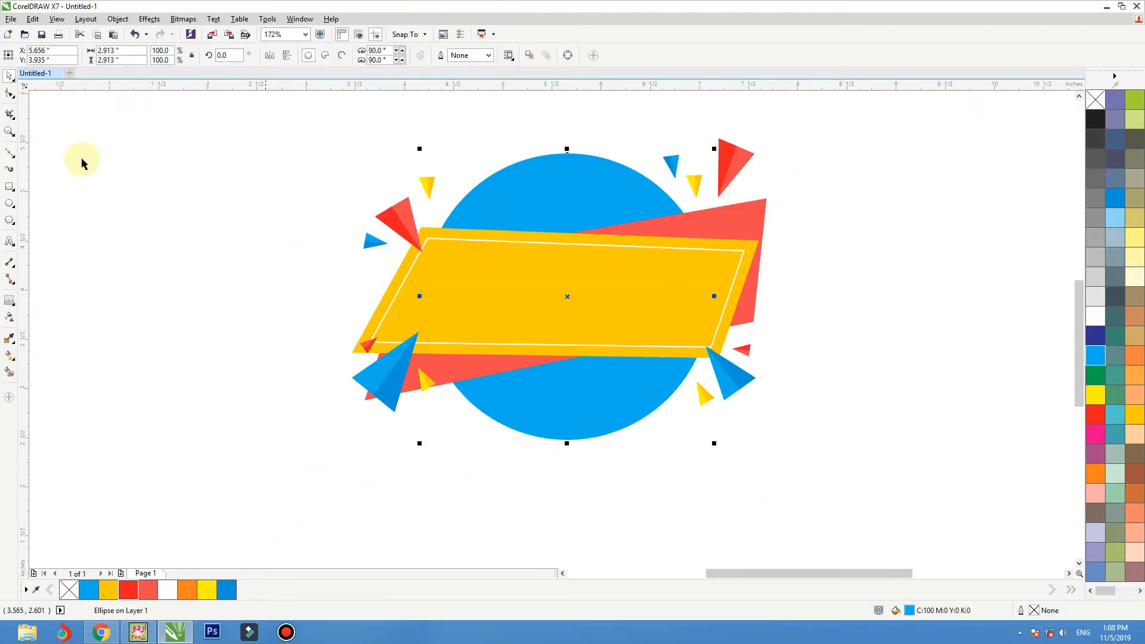
{"action": "left_click", "coordinate": [28, 305]}
{"action": "left_click", "coordinate": [61, 297]}
{"action": "left_click_drag", "start_coordinate": [567, 439], "coordinate": [551, 402]}
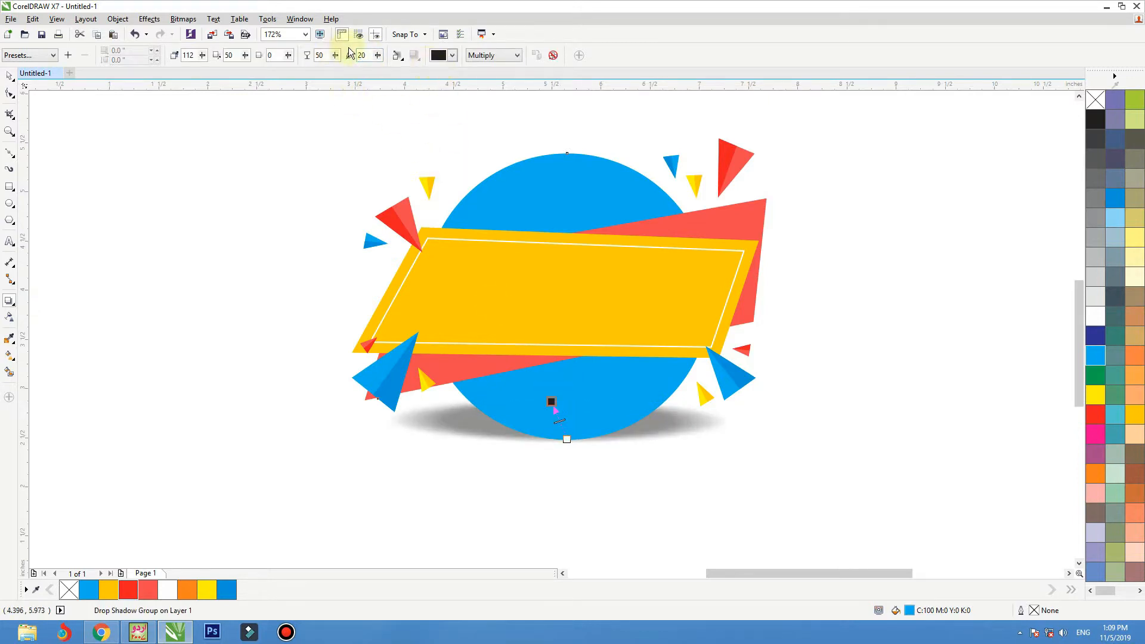
Step: Set the circle's drop shadow feathering to 30 and separate the shadow from the circle as its own object
{"action": "type", "text": "30"}
{"action": "key", "text": "Return"}
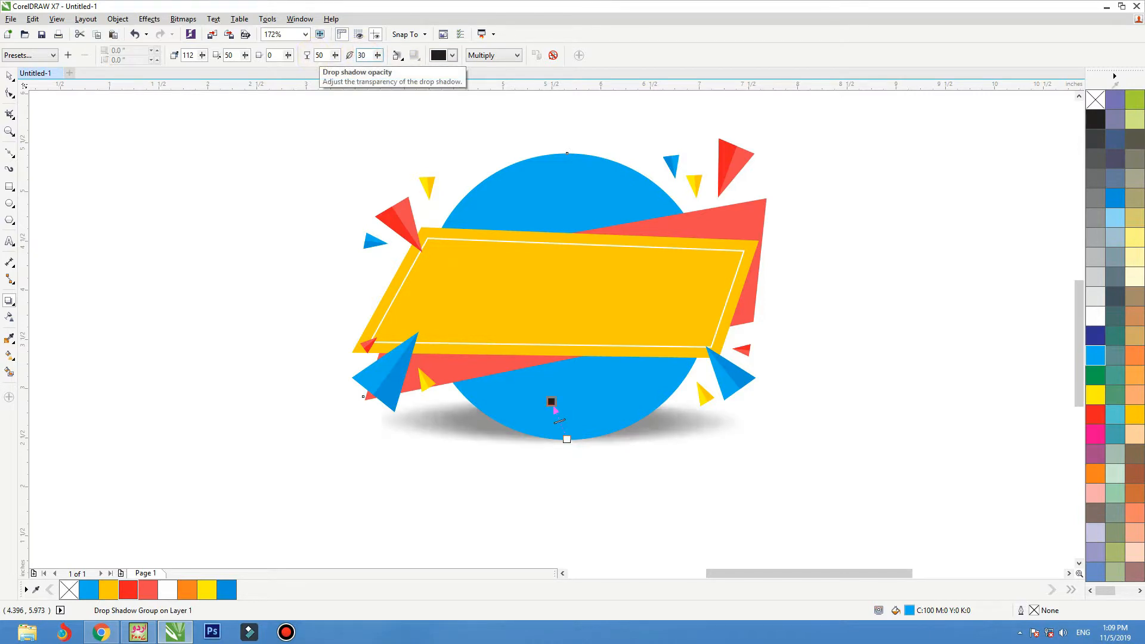
{"action": "left_click", "coordinate": [11, 78]}
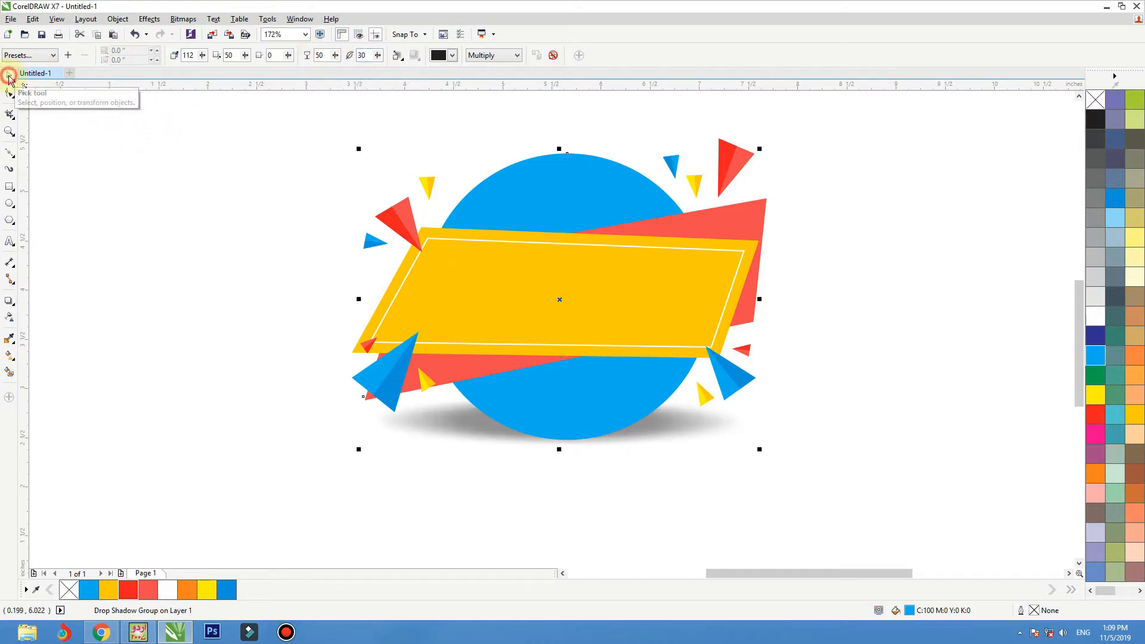
{"action": "left_click", "coordinate": [714, 474]}
{"action": "left_click", "coordinate": [699, 434]}
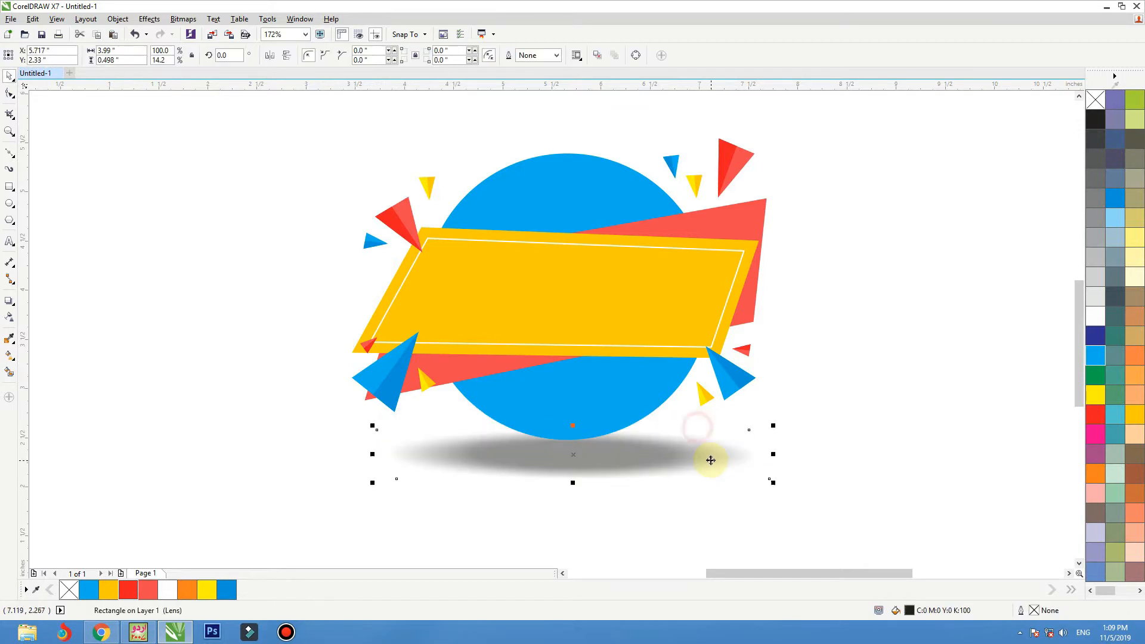
Step: Convert the separated shadow to an 800 dpi CMYK bitmap
{"action": "left_click", "coordinate": [183, 19]}
{"action": "left_click", "coordinate": [192, 32]}
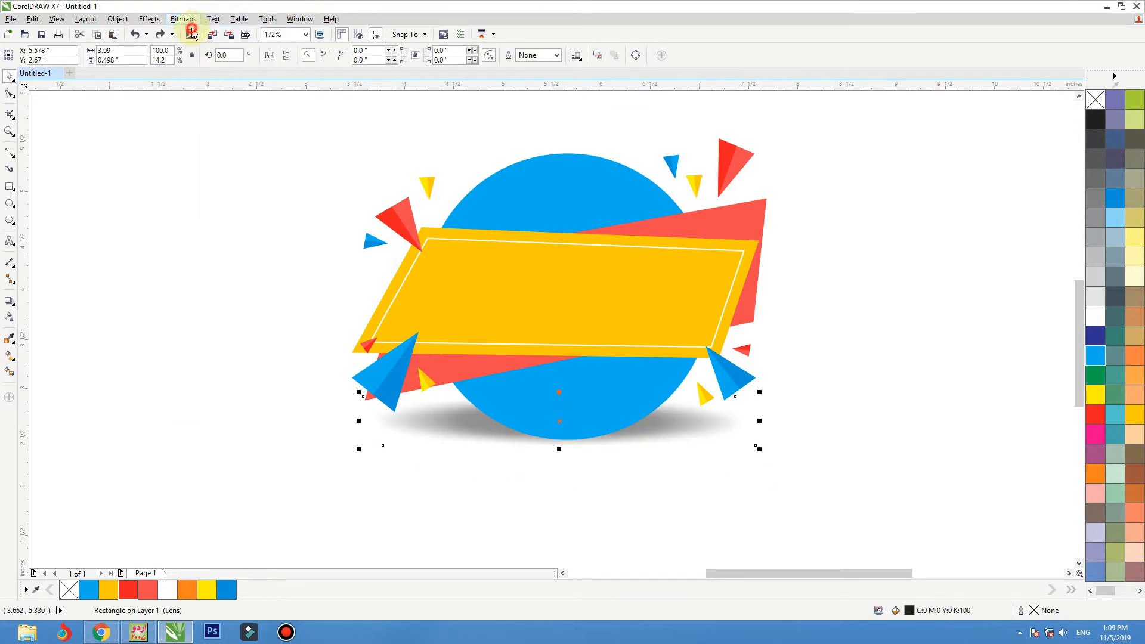
{"action": "left_click", "coordinate": [535, 378]}
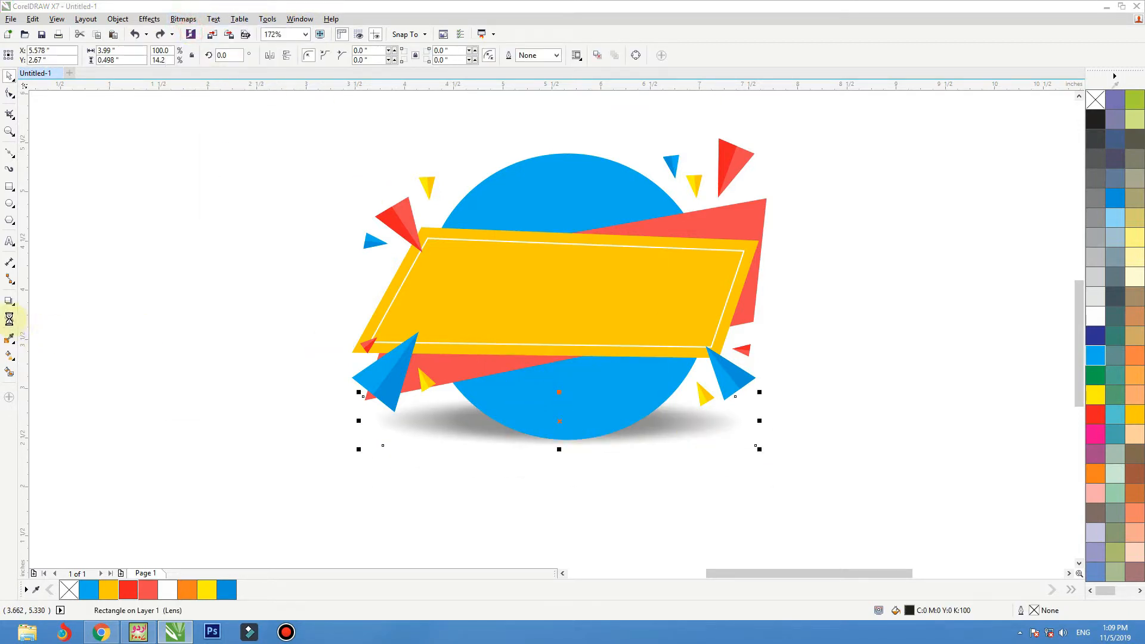
Step: Apply a uniform transparency to the shadow bitmap and reduce the transparency amount below the default 50
{"action": "left_click", "coordinate": [25, 56]}
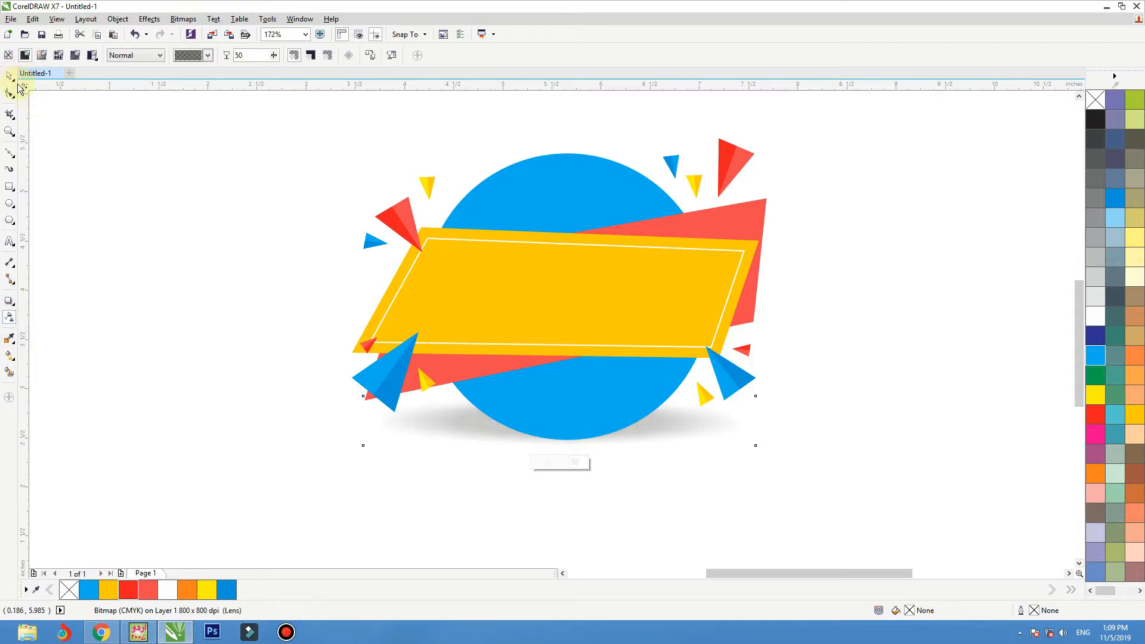
{"action": "double_click", "coordinate": [249, 55]}
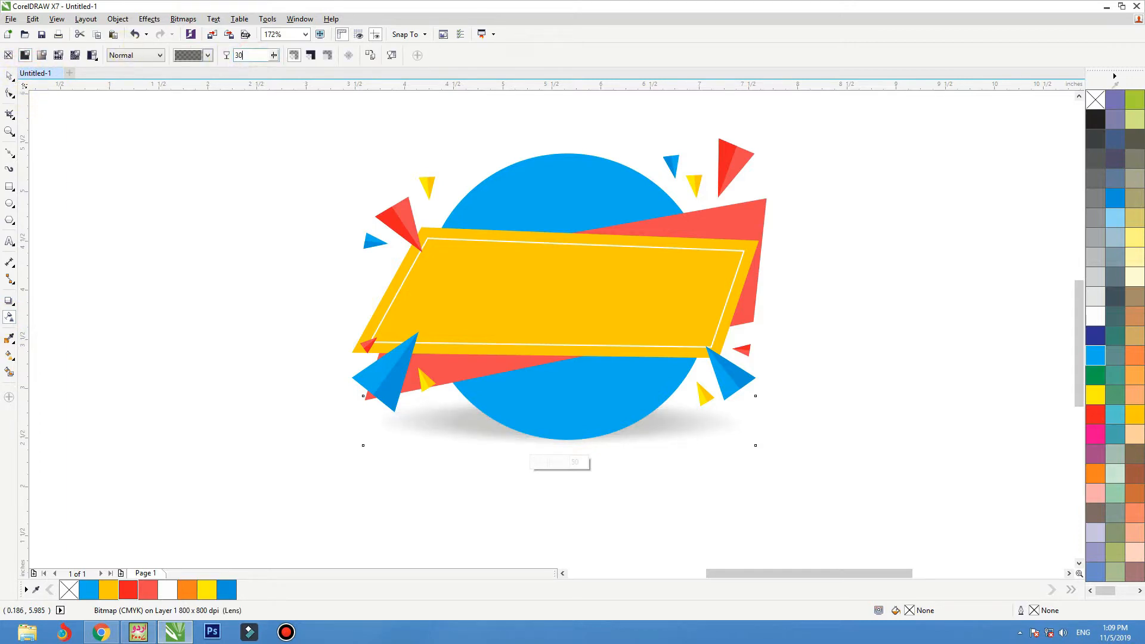
{"action": "key", "text": "Return"}
{"action": "left_click", "coordinate": [11, 80]}
{"action": "left_click", "coordinate": [582, 404]}
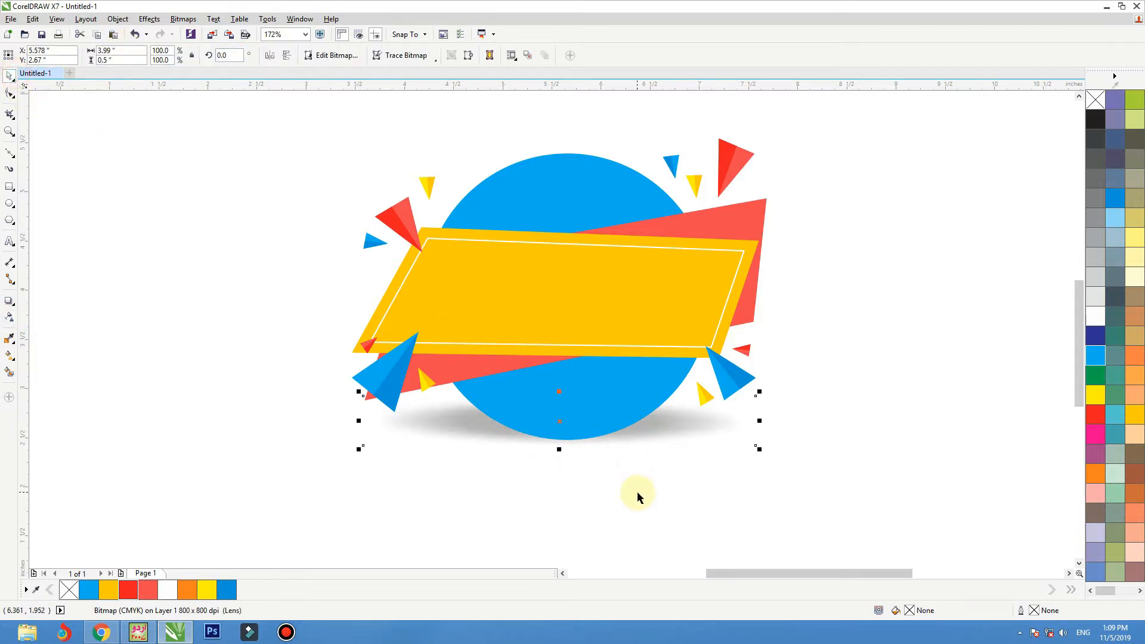
Step: Move the shadow bitmap just below the cyan circle and shrink it to an ellipse narrower than the circle
{"action": "left_click_drag", "start_coordinate": [685, 435], "coordinate": [686, 469]}
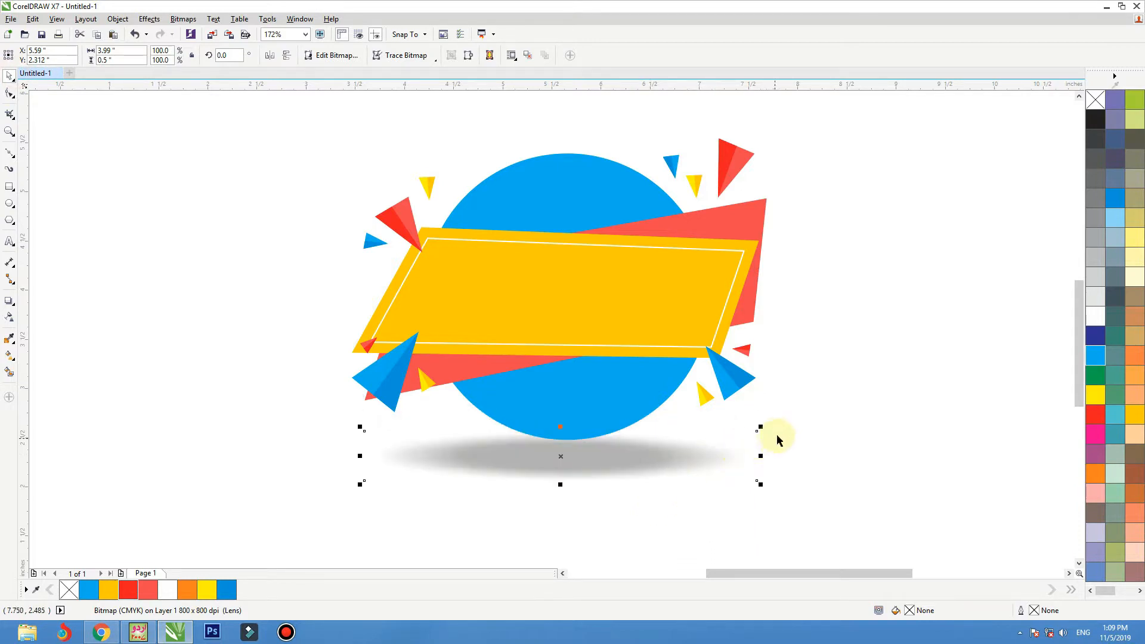
{"action": "left_click_drag", "start_coordinate": [763, 428], "coordinate": [691, 417]}
{"action": "left_click_drag", "start_coordinate": [600, 443], "coordinate": [601, 447]}
{"action": "left_click", "coordinate": [812, 447]}
{"action": "scroll", "coordinate": [785, 454], "scroll_direction": "down", "scroll_amount": 2}
{"action": "scroll", "coordinate": [784, 459], "scroll_direction": "down", "scroll_amount": 4}
{"action": "left_click_drag", "start_coordinate": [656, 472], "coordinate": [656, 472]}
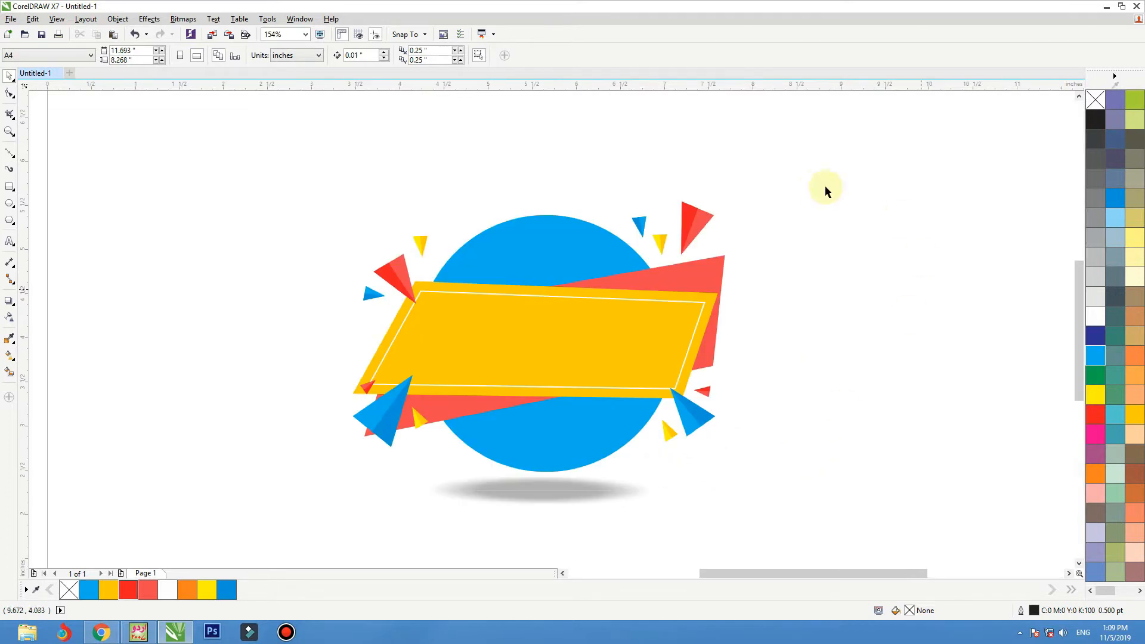
Step: Shrink the upper-right red triangle, and reduce the lower-left large blue triangle to about 0.57 by 0.69 inches
{"action": "left_click", "coordinate": [696, 219]}
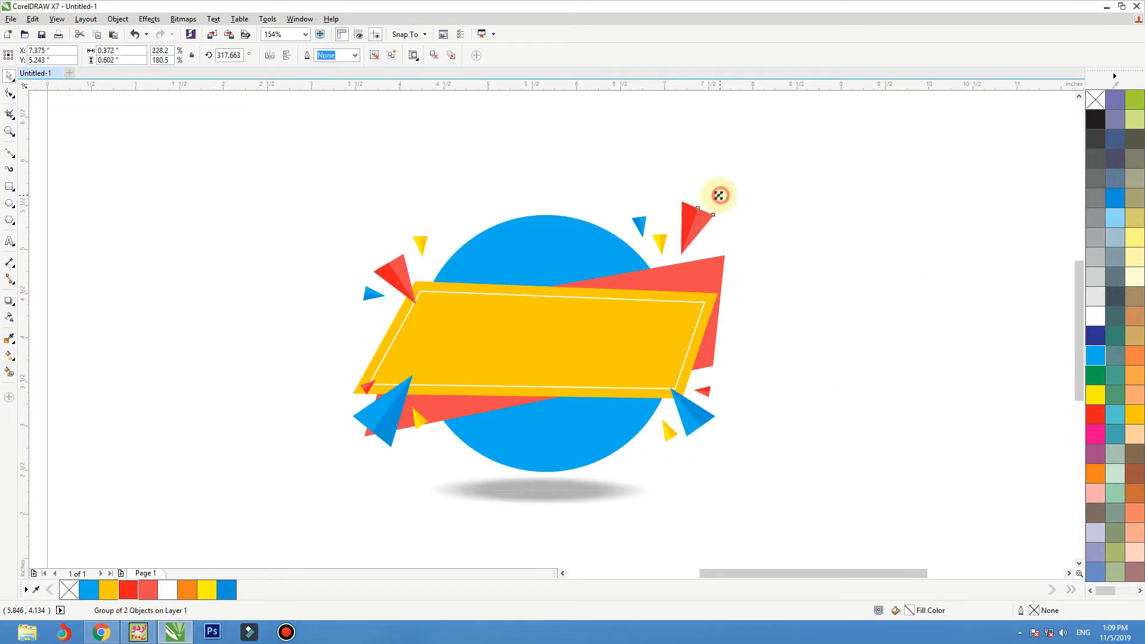
{"action": "left_click", "coordinate": [396, 262]}
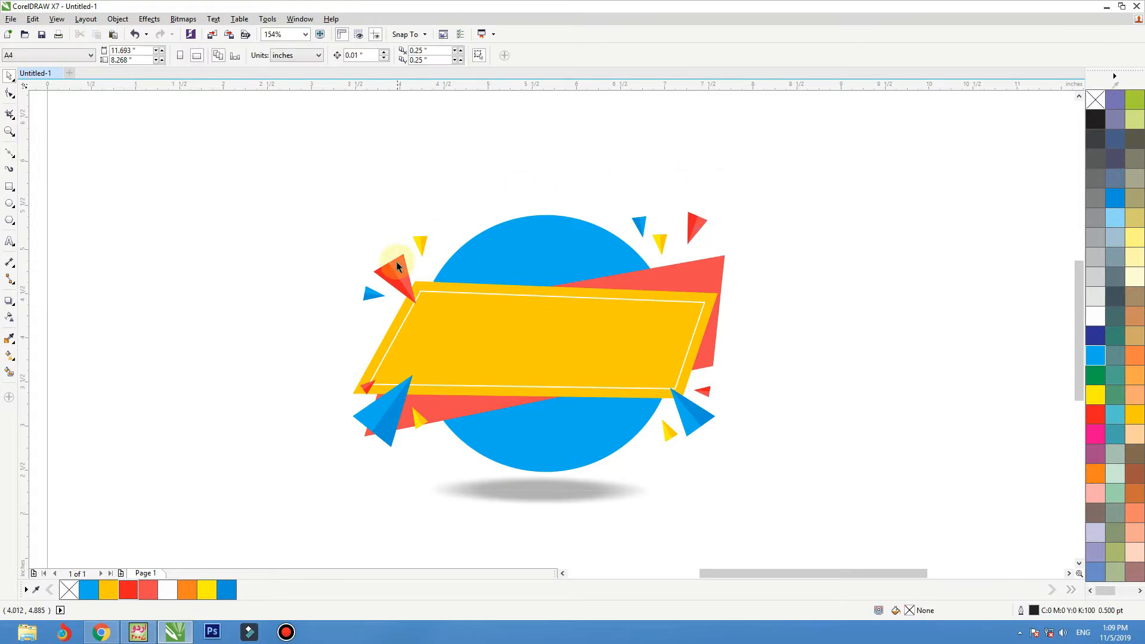
{"action": "left_click", "coordinate": [397, 443]}
{"action": "left_click_drag", "start_coordinate": [413, 373], "coordinate": [417, 371]}
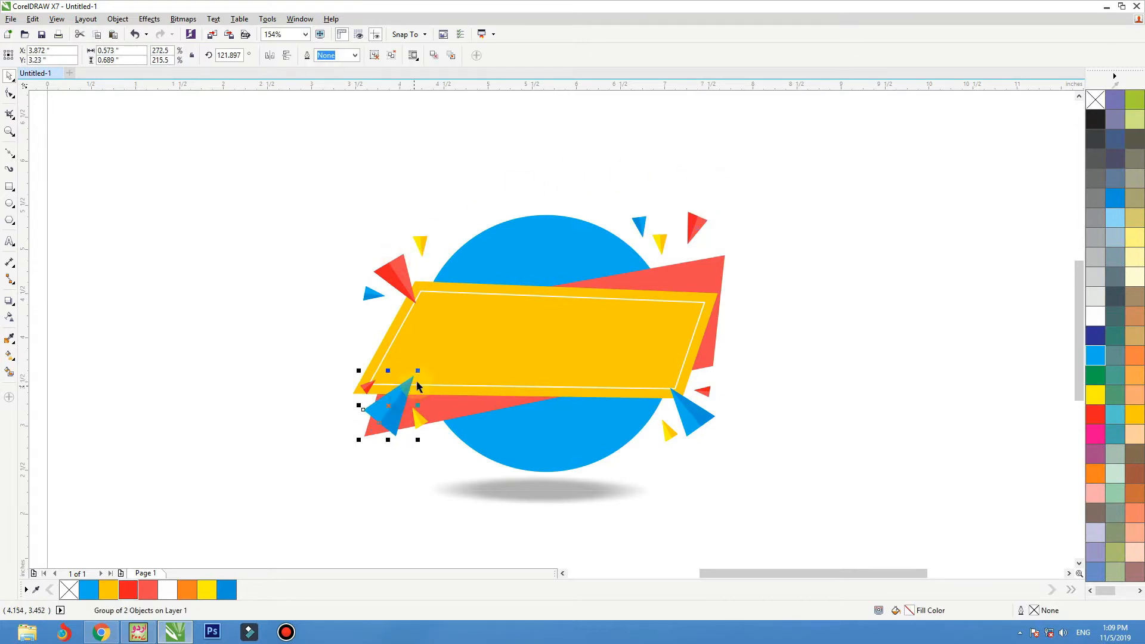
Step: Shrink the lower-right blue triangle and bring the small red and yellow triangles beside it closer to the banner
{"action": "left_click", "coordinate": [705, 415]}
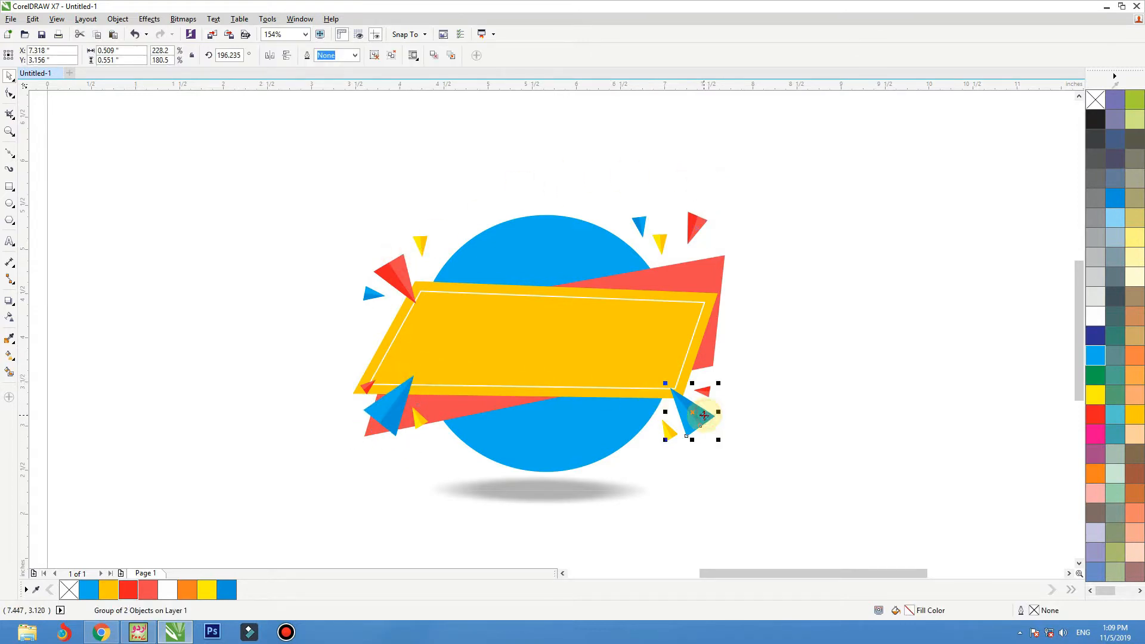
{"action": "left_click_drag", "start_coordinate": [718, 439], "coordinate": [670, 419]}
{"action": "left_click", "coordinate": [680, 427]}
{"action": "left_click", "coordinate": [705, 419]}
{"action": "left_click", "coordinate": [716, 424]}
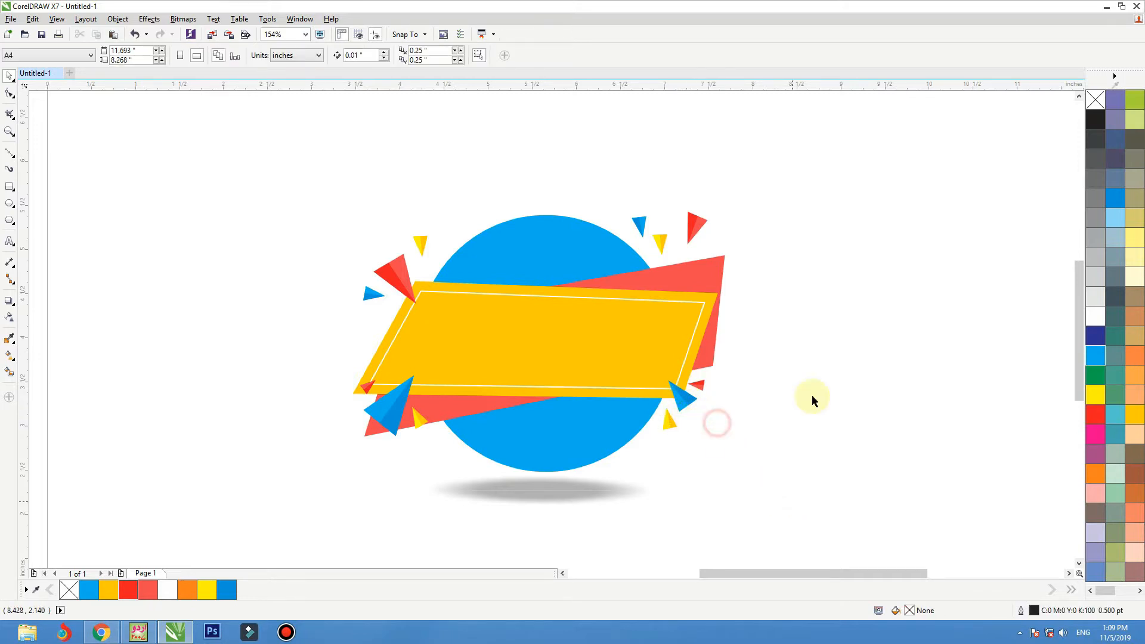
Step: Add two-line artistic text reading OPENING SOON beside the banner's left end, converted to uppercase
{"action": "scroll", "coordinate": [794, 331], "scroll_direction": "down", "scroll_amount": 1}
{"action": "key", "text": "F2"}
{"action": "left_click_drag", "start_coordinate": [803, 231], "coordinate": [509, 438]}
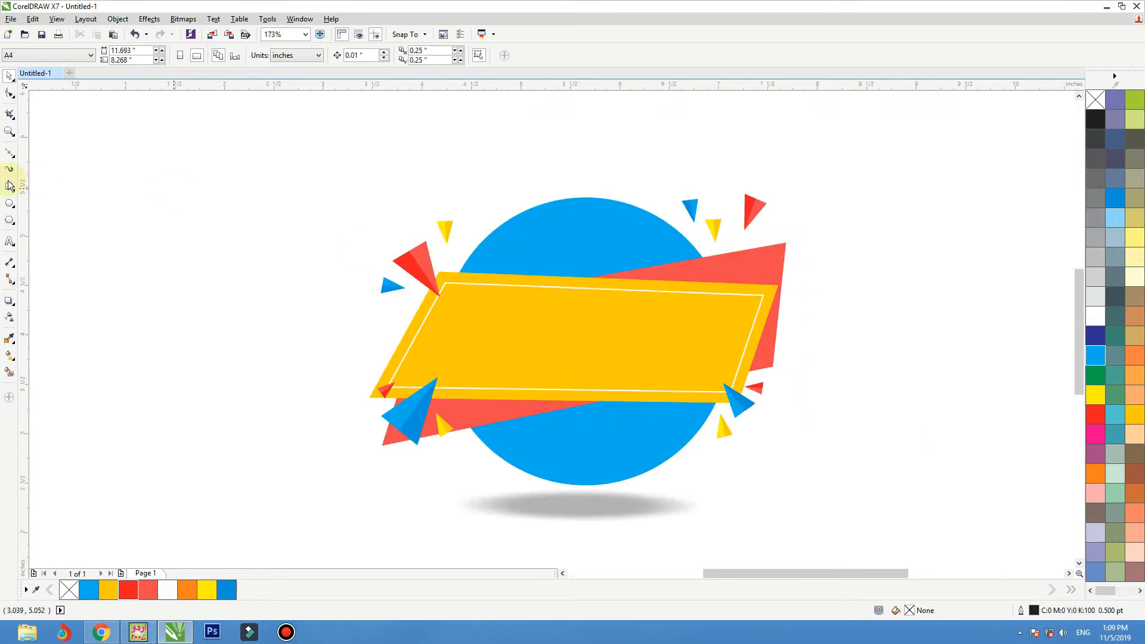
{"action": "left_click", "coordinate": [10, 240]}
{"action": "left_click", "coordinate": [233, 307]}
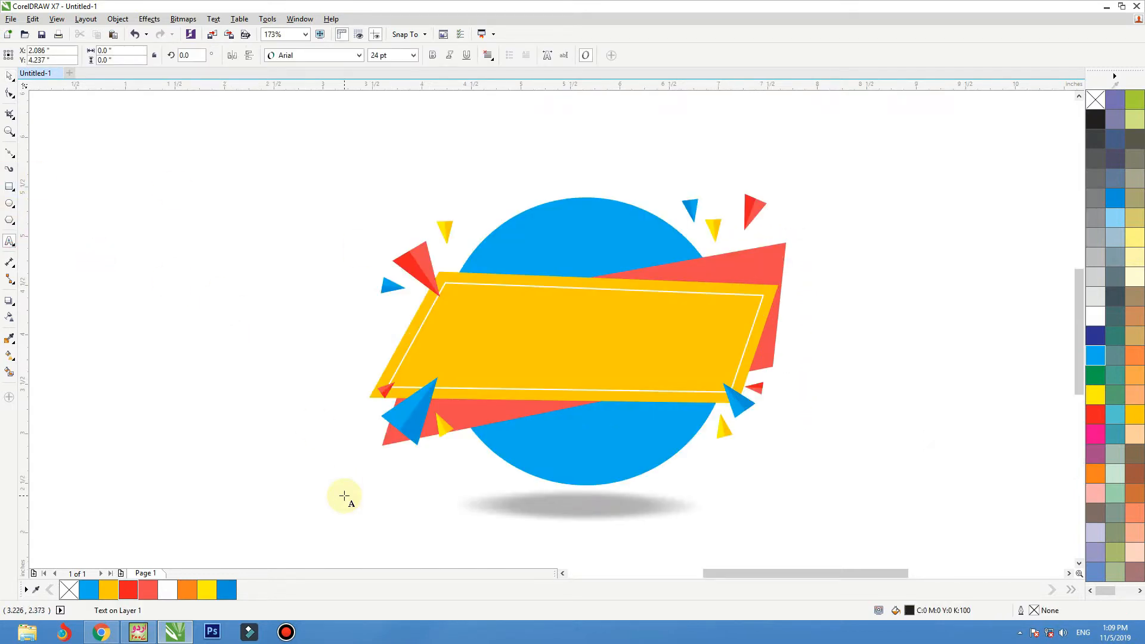
{"action": "type", "text": "oon"}
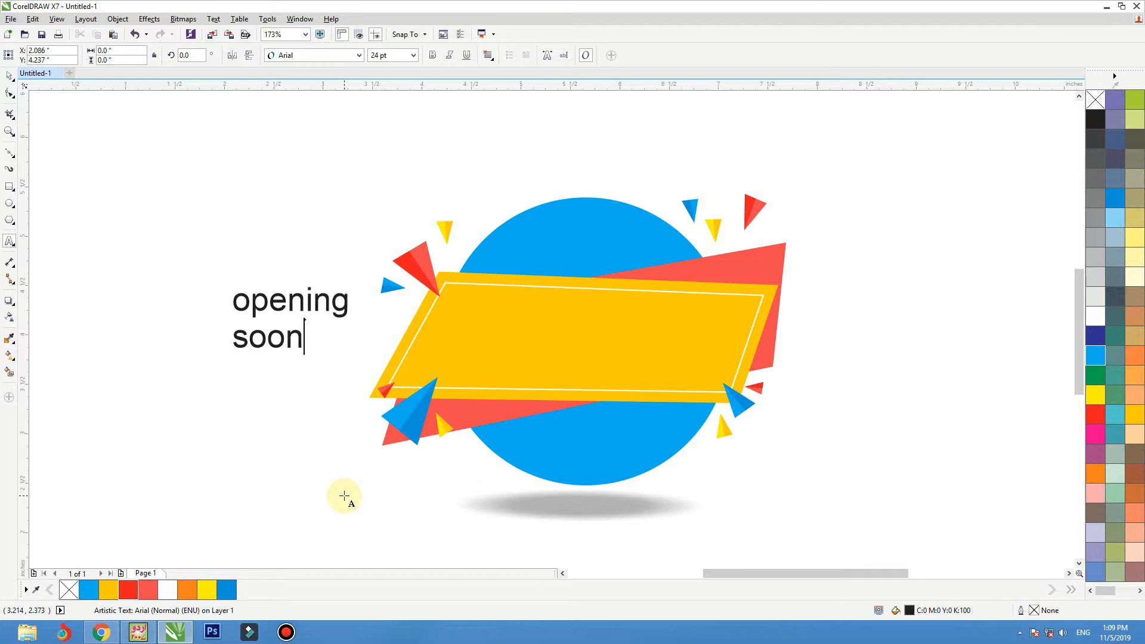
{"action": "key", "text": "ctrl+a"}
{"action": "key", "text": "shift+F3"}
{"action": "key", "text": "Down"}
{"action": "key", "text": "Return"}
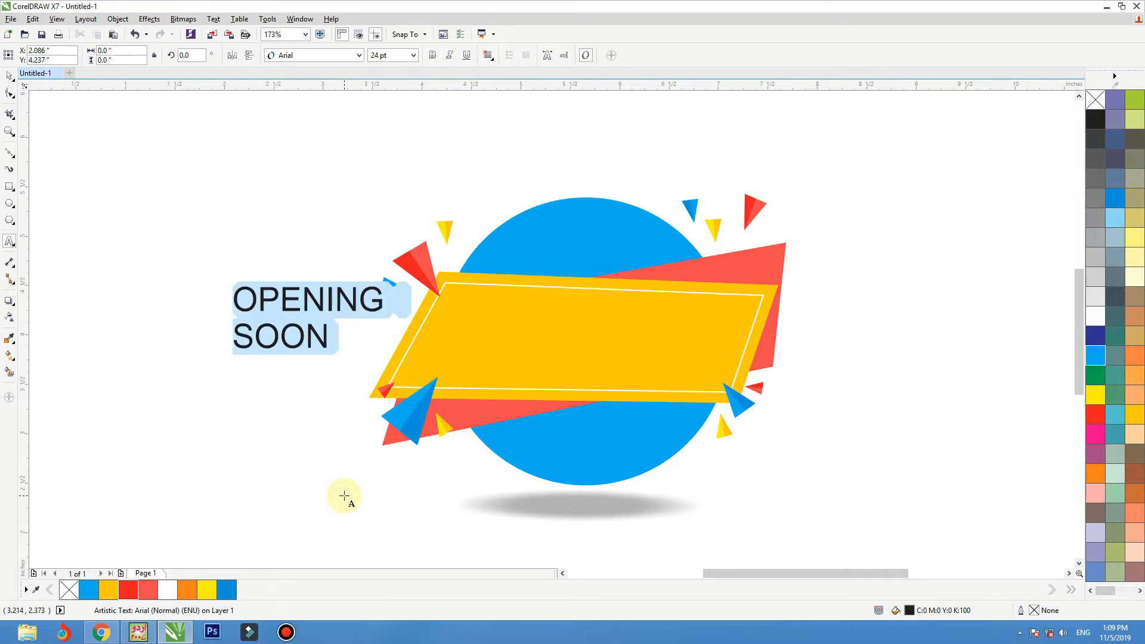
Step: Set the OPENING SOON text in Roboto Condensed Bold
{"action": "left_click", "coordinate": [9, 76]}
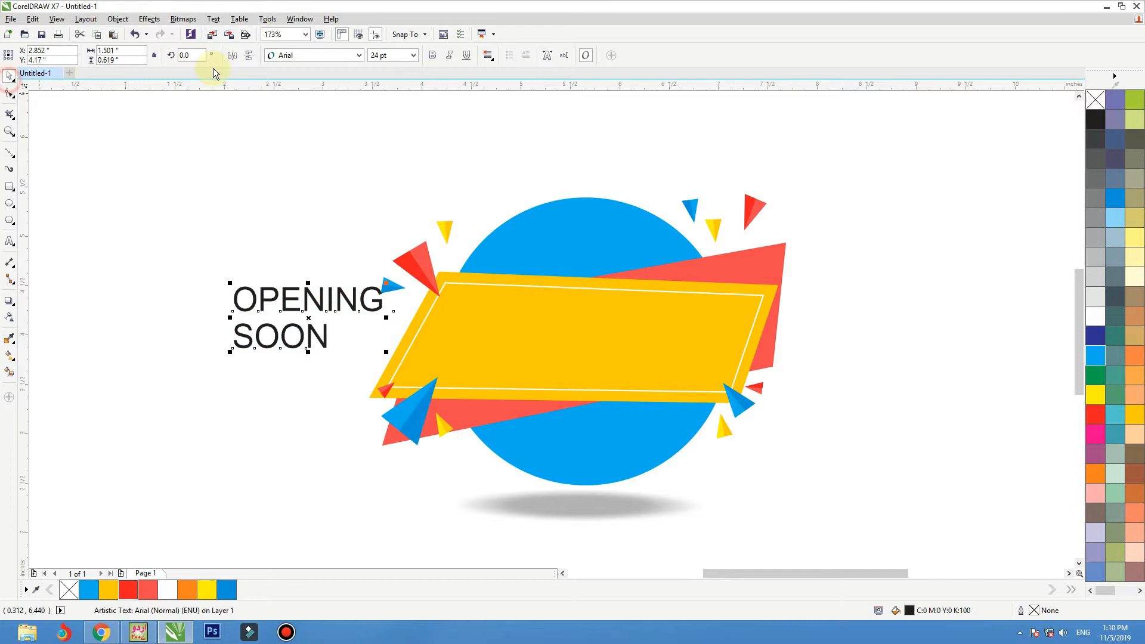
{"action": "left_click", "coordinate": [293, 57]}
{"action": "type", "text": "R"}
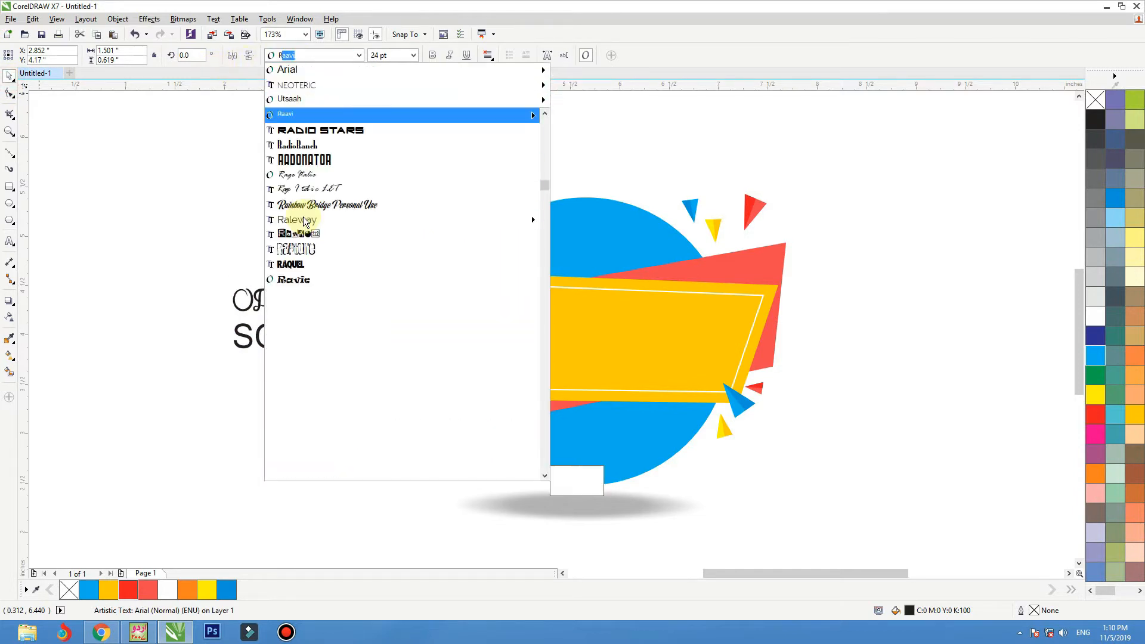
{"action": "type", "text": "o"}
{"action": "left_click", "coordinate": [311, 146]}
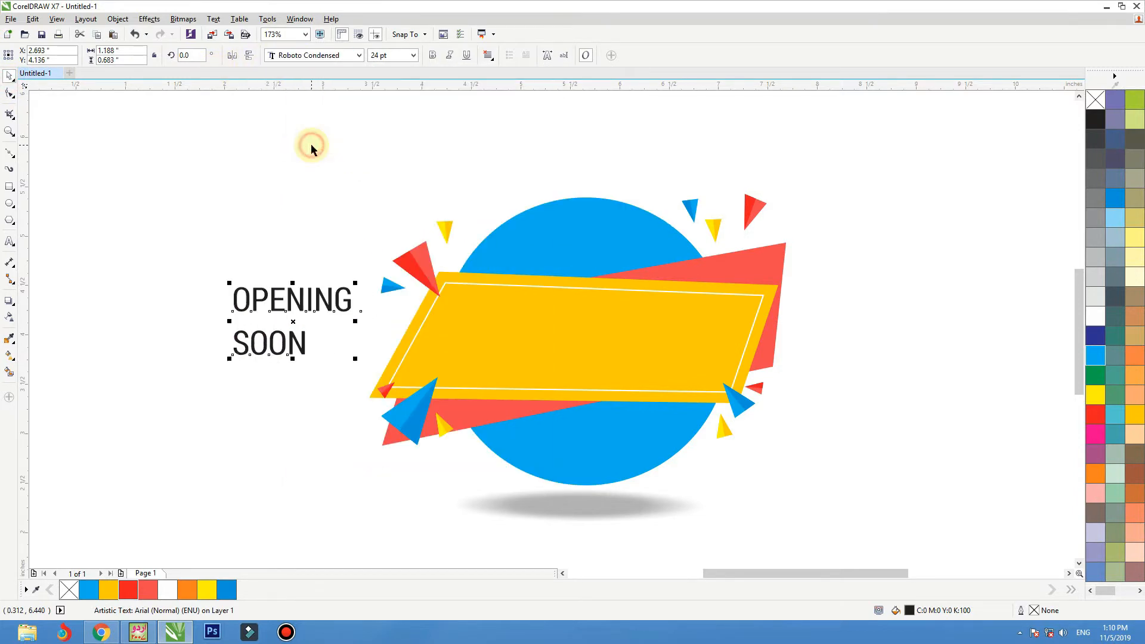
{"action": "left_click", "coordinate": [428, 55]}
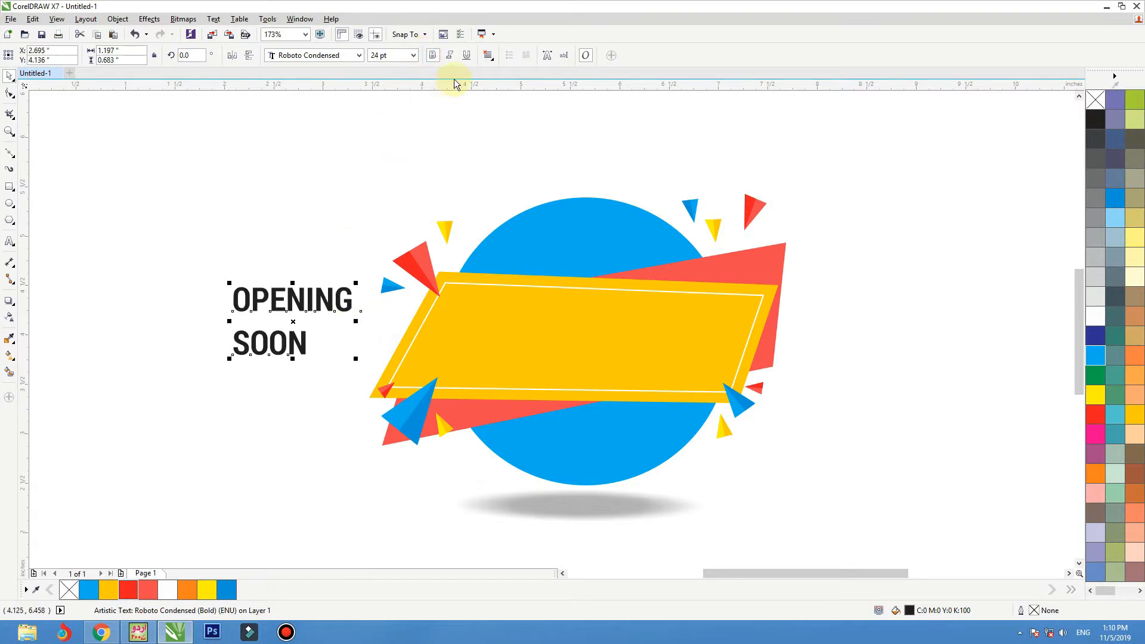
Step: Centre-align the two text lines, tighten their line spacing, and move the text onto the amber banner
{"action": "left_click", "coordinate": [488, 55]}
{"action": "left_click", "coordinate": [498, 95]}
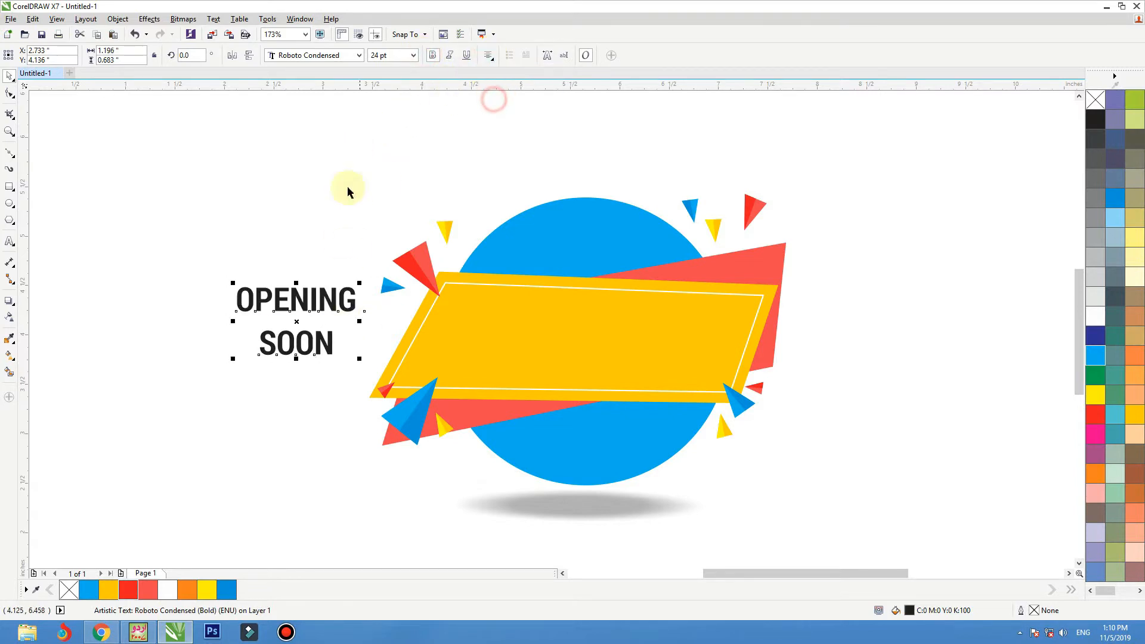
{"action": "left_click", "coordinate": [233, 358]}
{"action": "left_click_drag", "start_coordinate": [327, 310], "coordinate": [608, 351]}
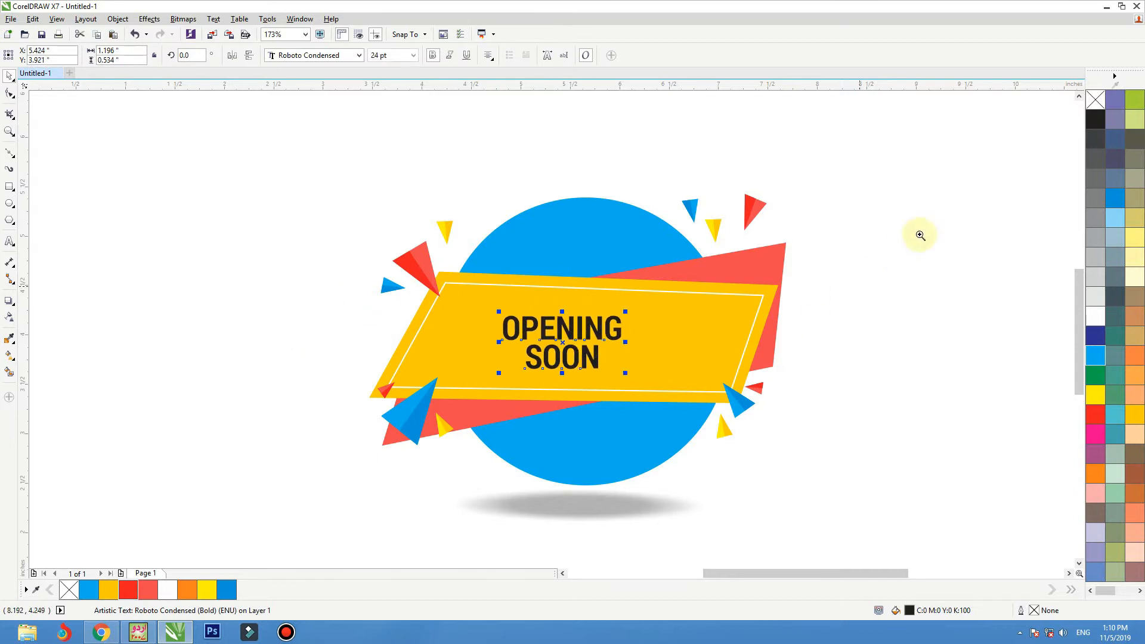
Step: Enlarge the banner text to about 39.8 pt and fill it white
{"action": "left_click_drag", "start_coordinate": [921, 223], "coordinate": [179, 507]}
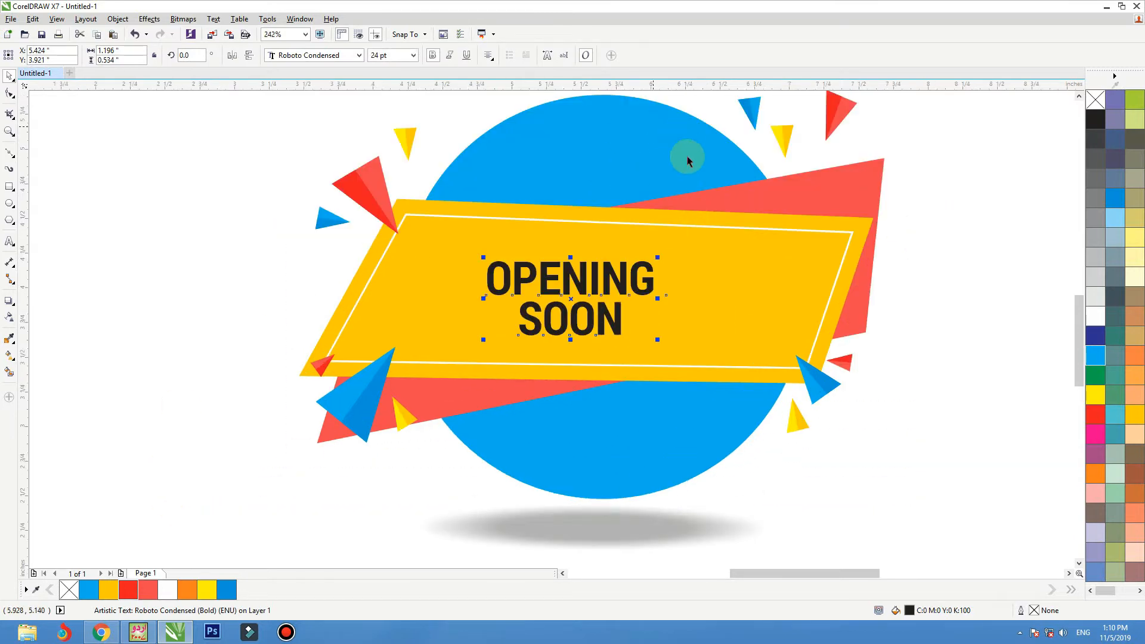
{"action": "left_click_drag", "start_coordinate": [672, 247], "coordinate": [723, 238]}
{"action": "left_click", "coordinate": [695, 285]}
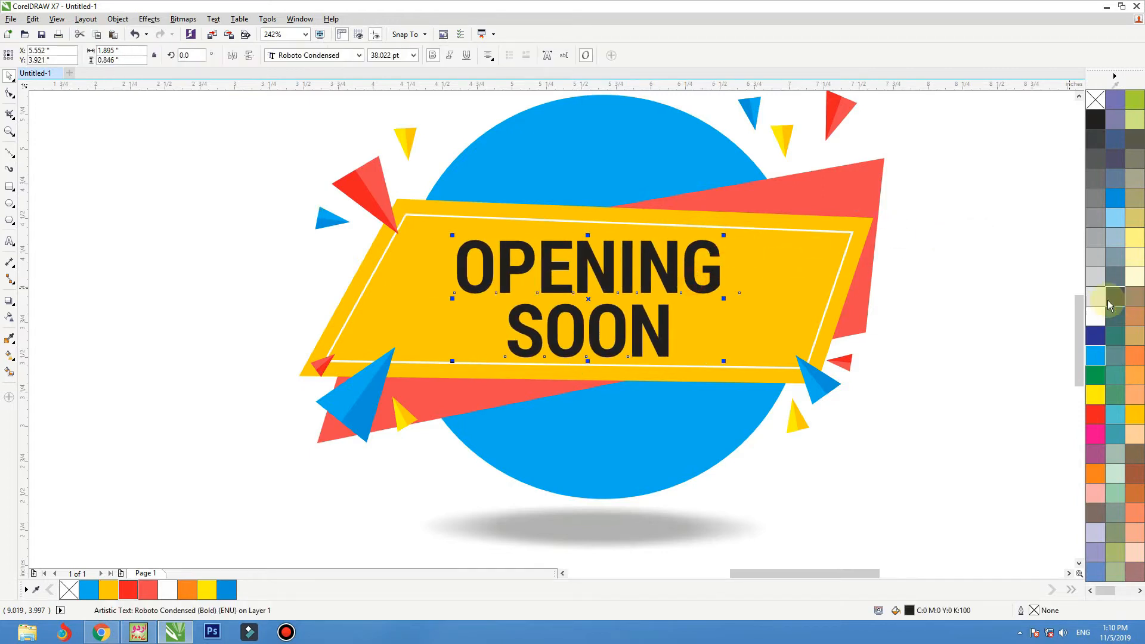
{"action": "left_click", "coordinate": [1095, 316]}
{"action": "left_click_drag", "start_coordinate": [725, 237], "coordinate": [729, 232]}
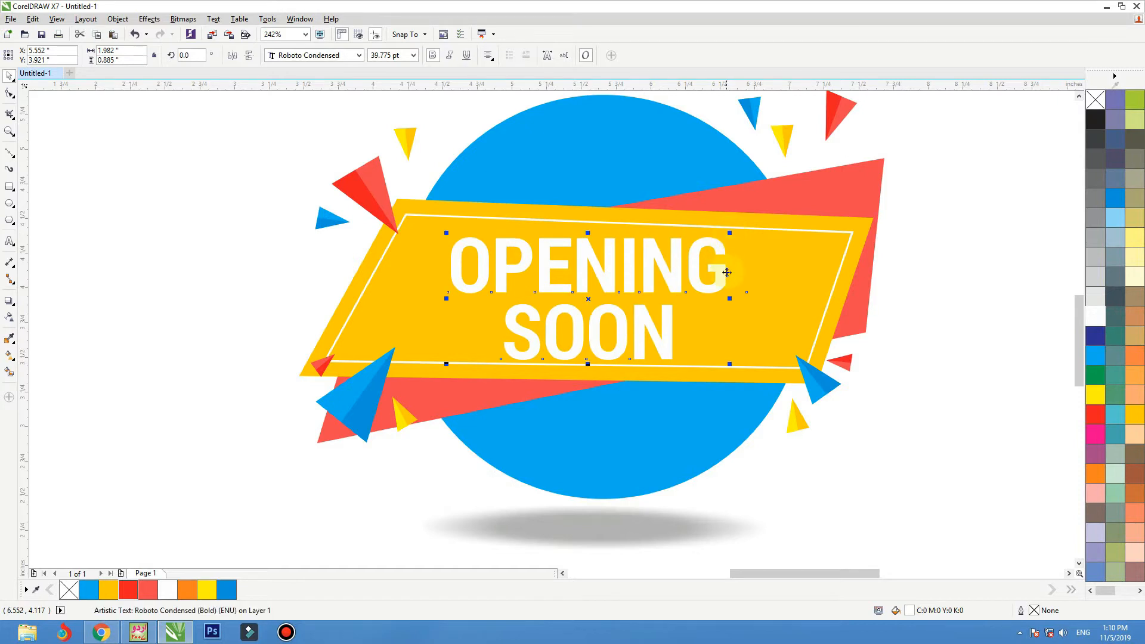
Step: Rotate the OPENING SOON text to about 357.9° to follow the banner's slant and adjust its position inside the outline
{"action": "left_click", "coordinate": [726, 272]}
{"action": "left_click", "coordinate": [733, 234]}
{"action": "left_click", "coordinate": [715, 250]}
{"action": "left_click", "coordinate": [713, 252]}
{"action": "left_click_drag", "start_coordinate": [731, 234], "coordinate": [734, 241]}
{"action": "left_click", "coordinate": [899, 322]}
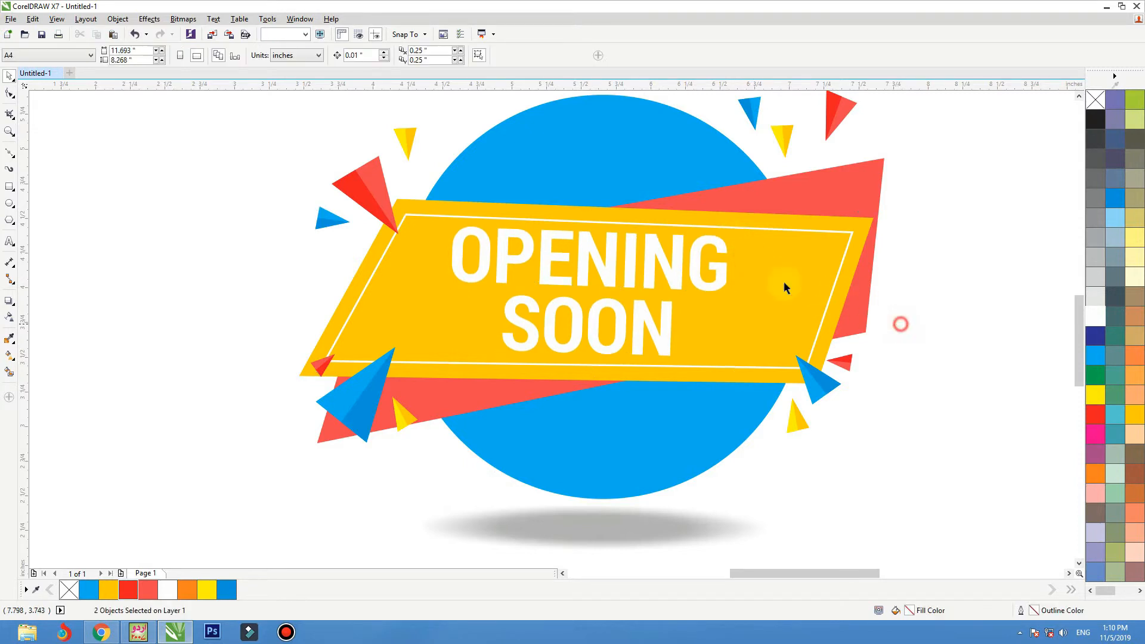
{"action": "left_click", "coordinate": [703, 285]}
{"action": "left_click", "coordinate": [696, 283]}
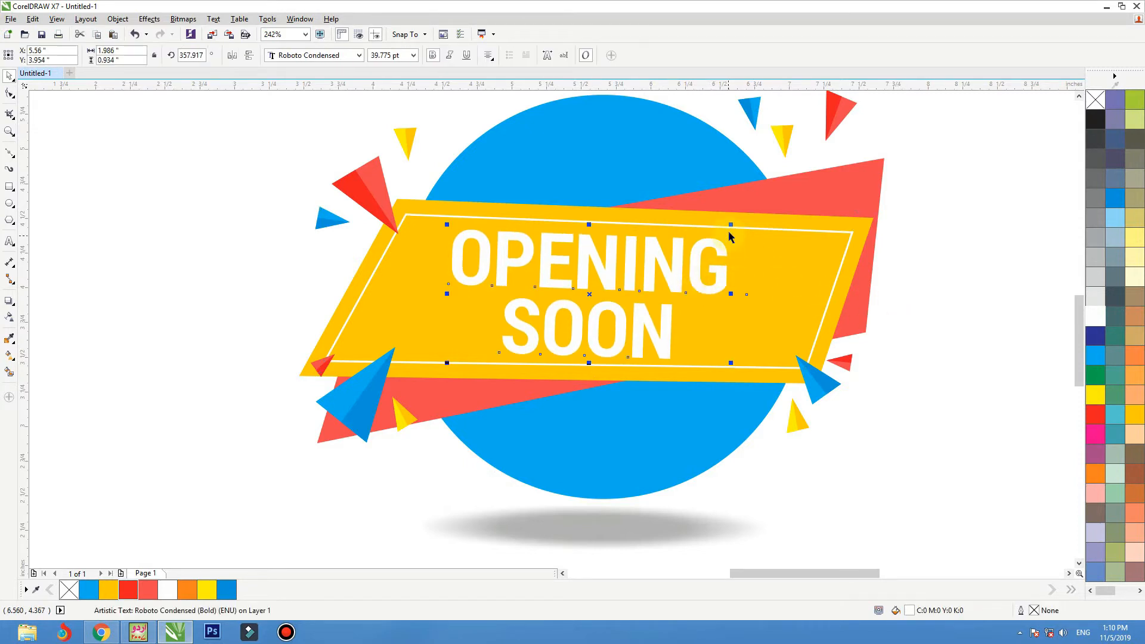
Step: Enlarge the OPENING SOON text to about 43.5 pt and centre it on the white inner outline
{"action": "left_click_drag", "start_coordinate": [731, 225], "coordinate": [743, 219]}
{"action": "left_click", "coordinate": [752, 272], "text": "shift"}
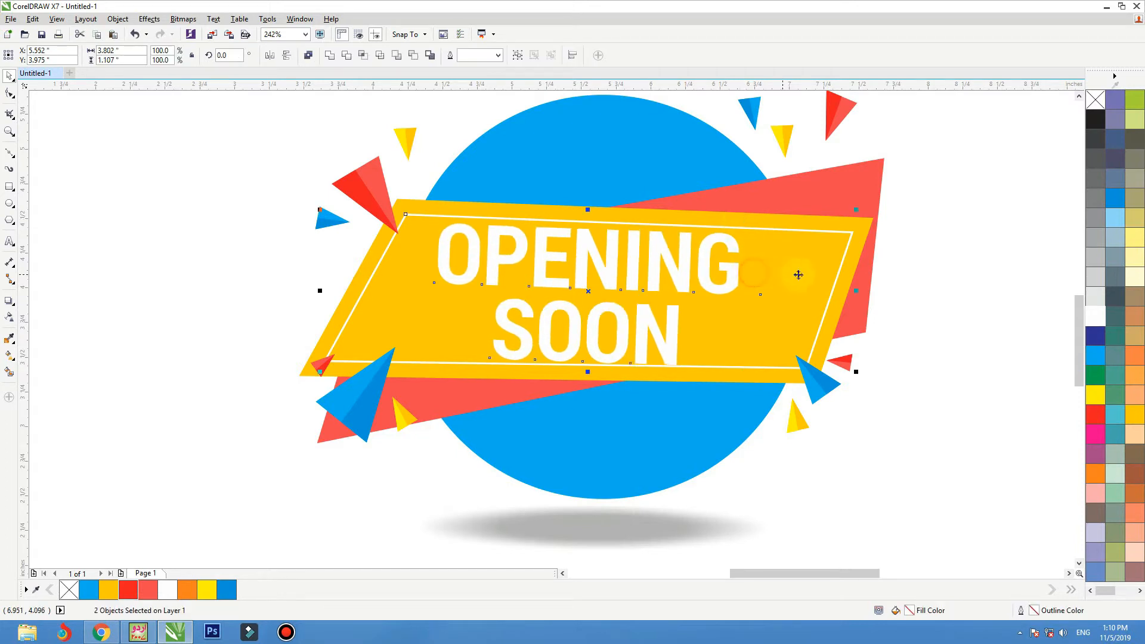
{"action": "left_click", "coordinate": [900, 246]}
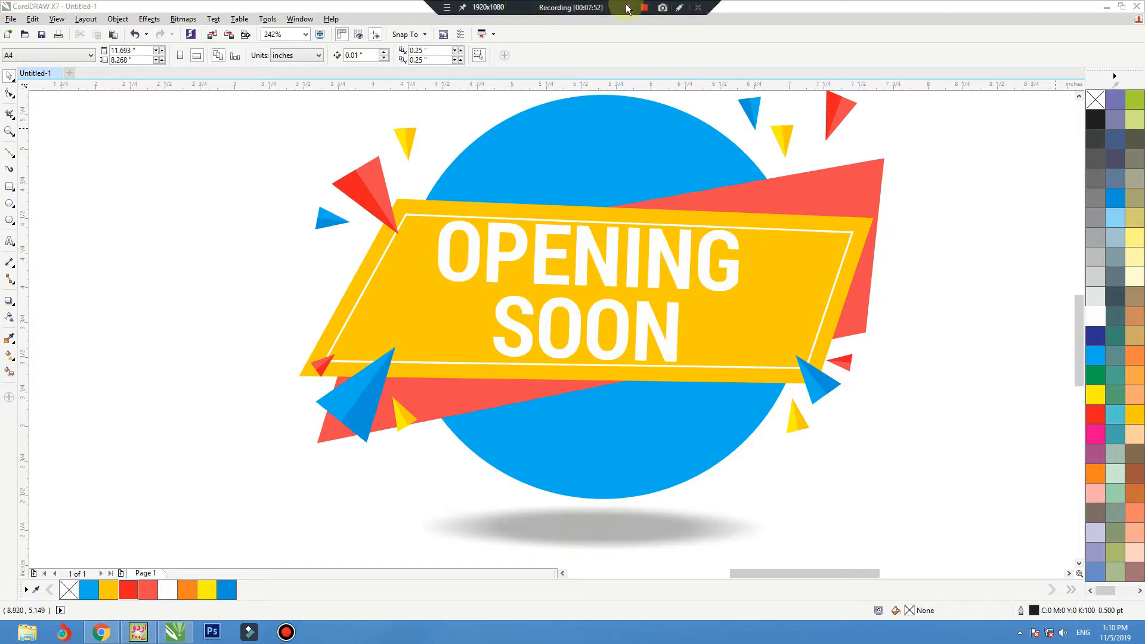
Step: Break the text apart into separate OPENING and SOON lines and shrink SOON from its upper-right corner
{"action": "left_click", "coordinate": [678, 350]}
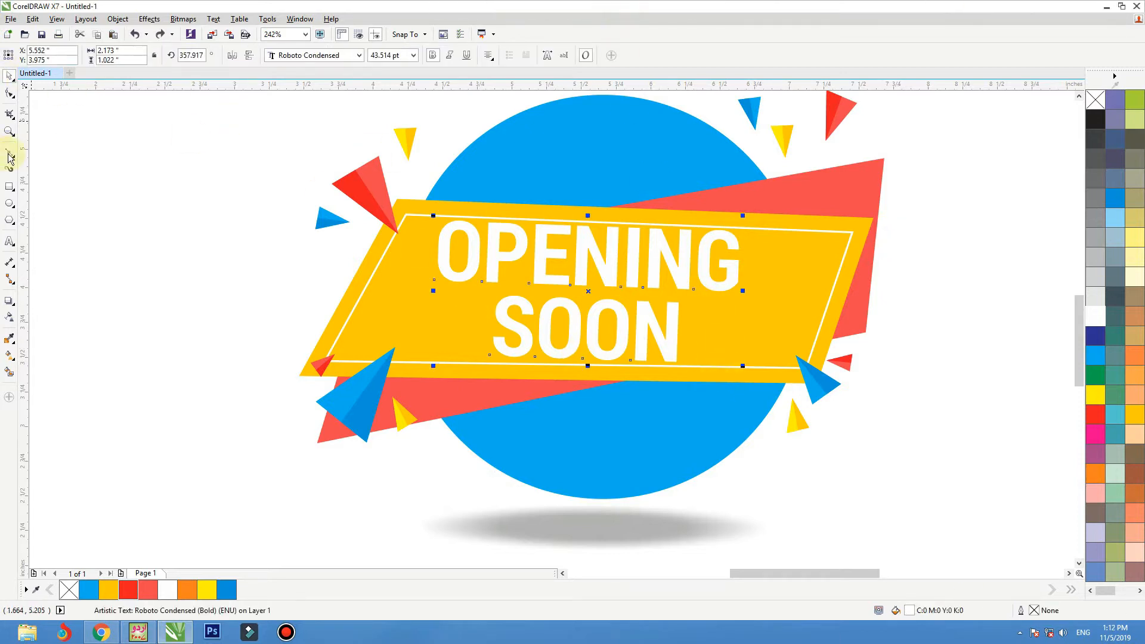
{"action": "right_click", "coordinate": [596, 247]}
{"action": "left_click", "coordinate": [591, 250]}
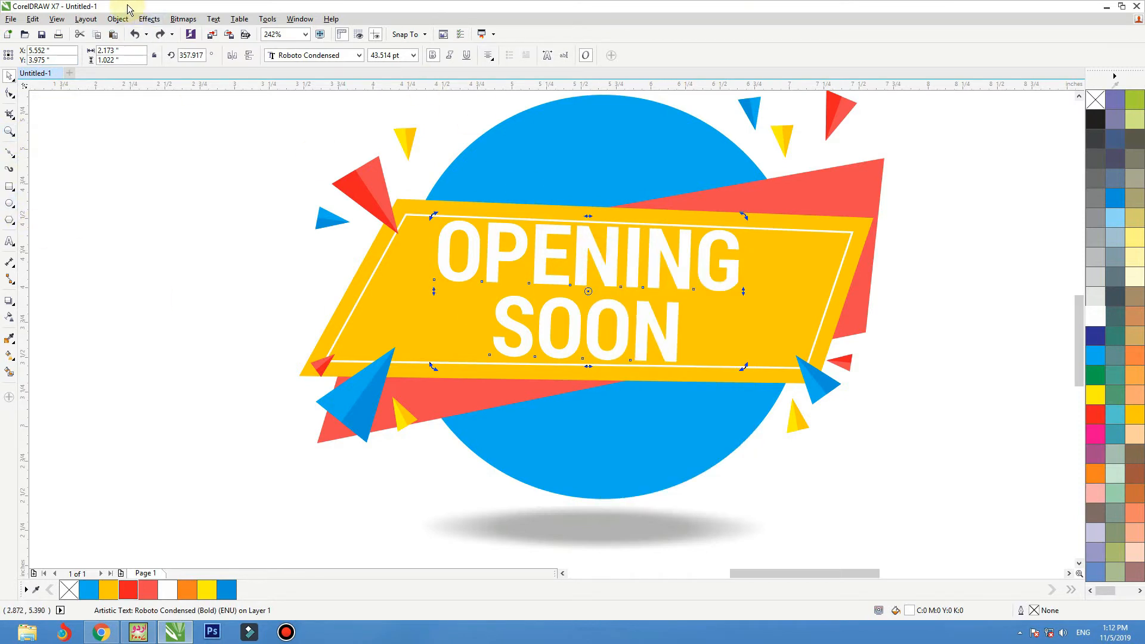
{"action": "left_click", "coordinate": [111, 19]}
{"action": "left_click", "coordinate": [169, 195]}
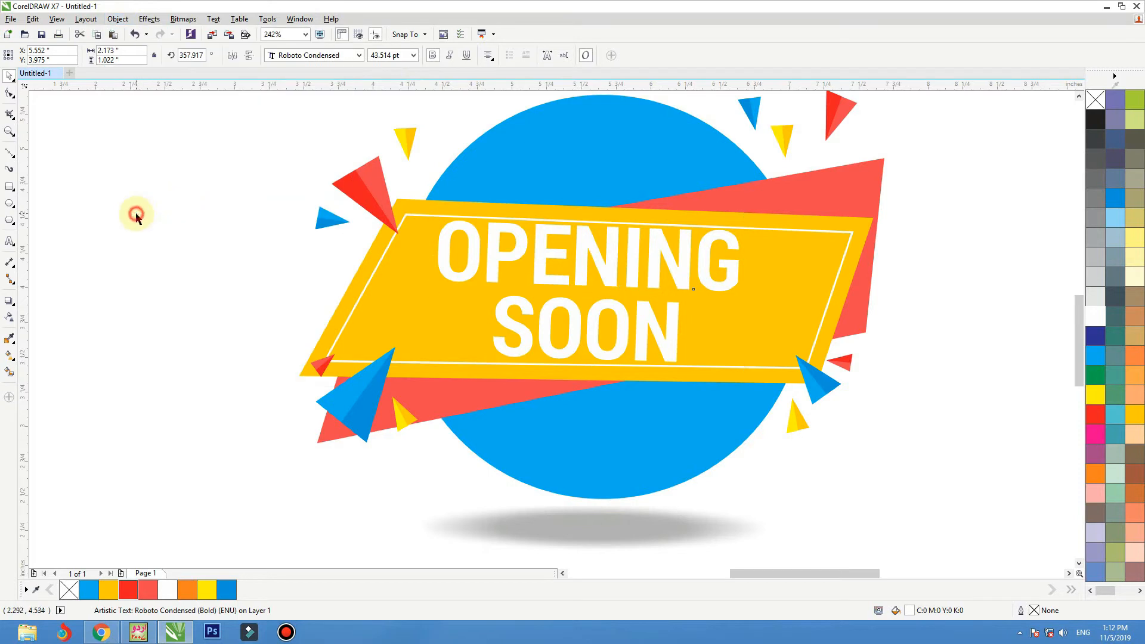
{"action": "left_click", "coordinate": [133, 214]}
{"action": "left_click", "coordinate": [650, 336]}
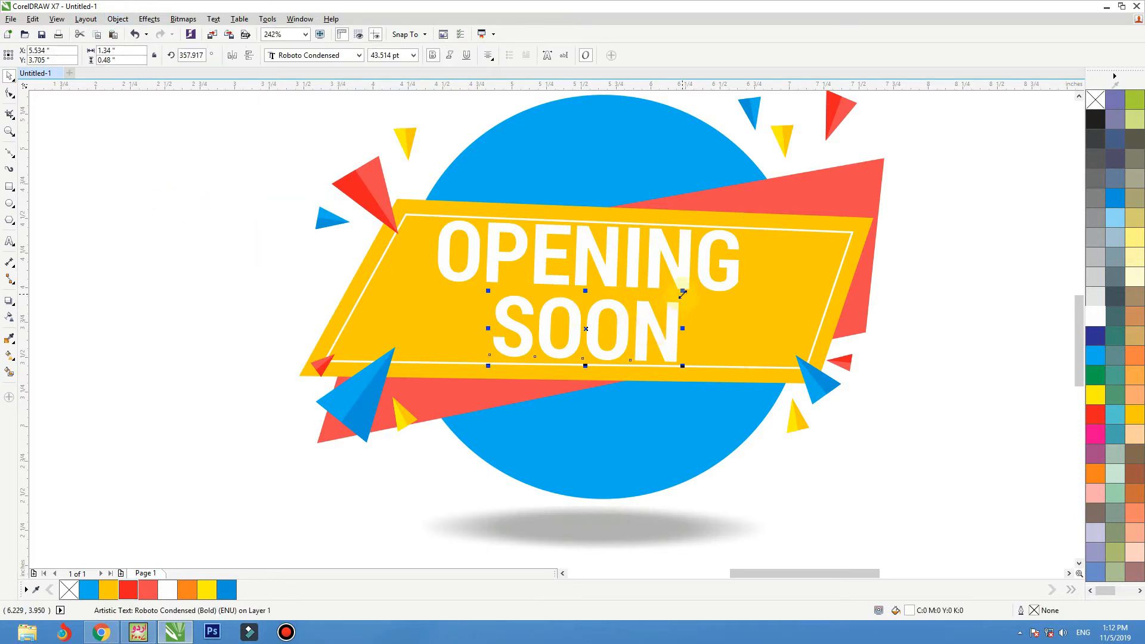
{"action": "left_click_drag", "start_coordinate": [683, 292], "coordinate": [622, 301]}
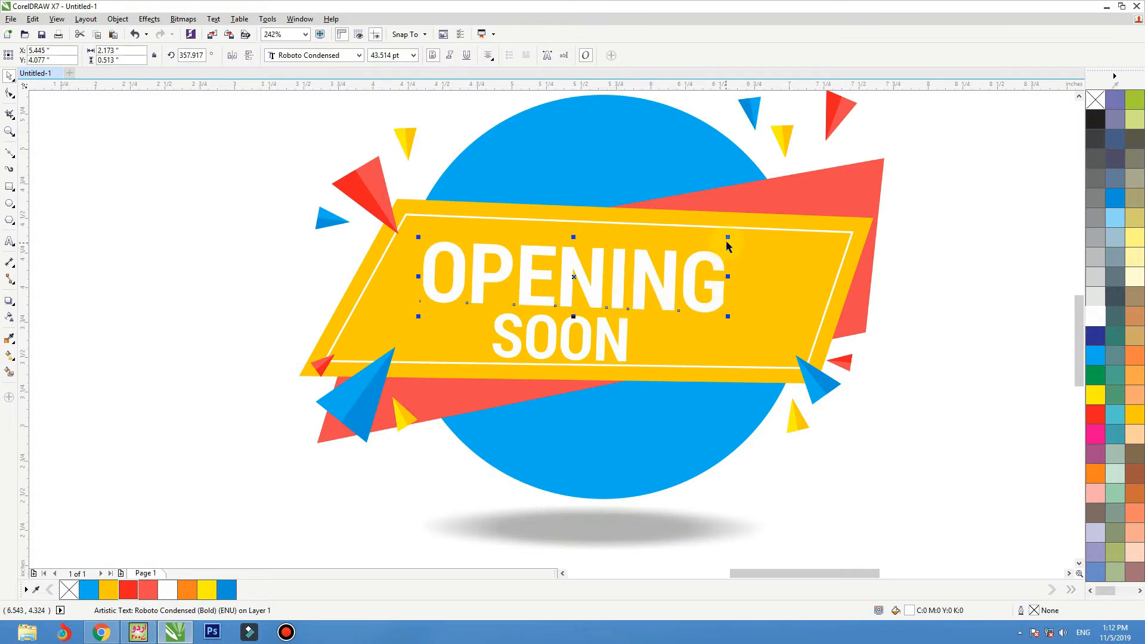
Step: Enlarge the word OPENING to about 50.8 pt and spread the letters of SOON to about 1.65 inches wide
{"action": "left_click_drag", "start_coordinate": [748, 235], "coordinate": [799, 224]}
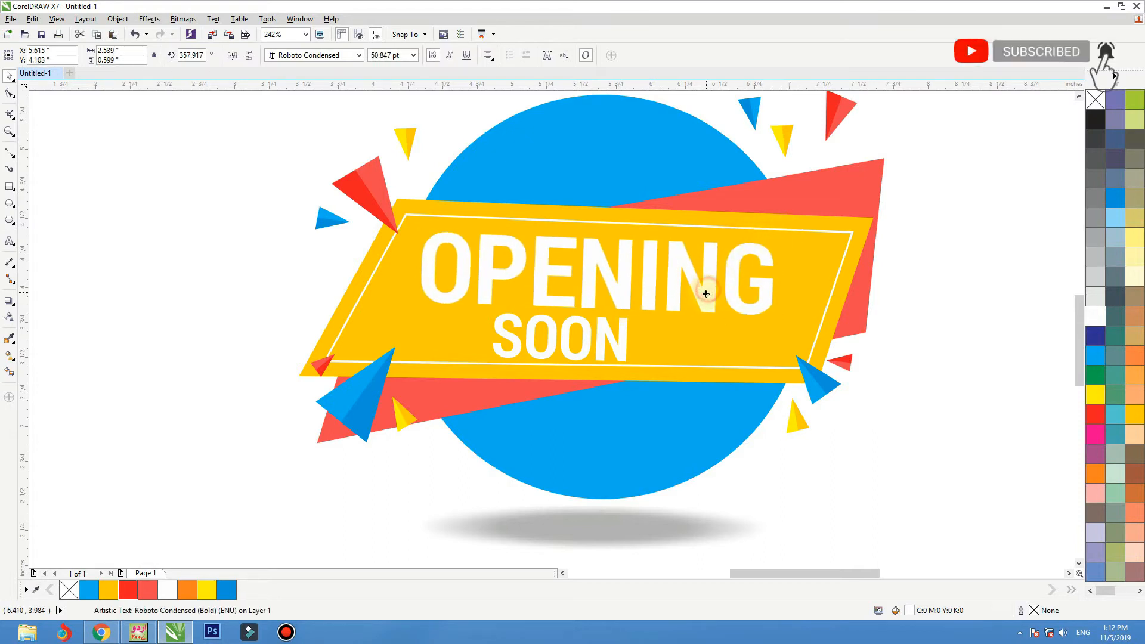
{"action": "left_click", "coordinate": [623, 346]}
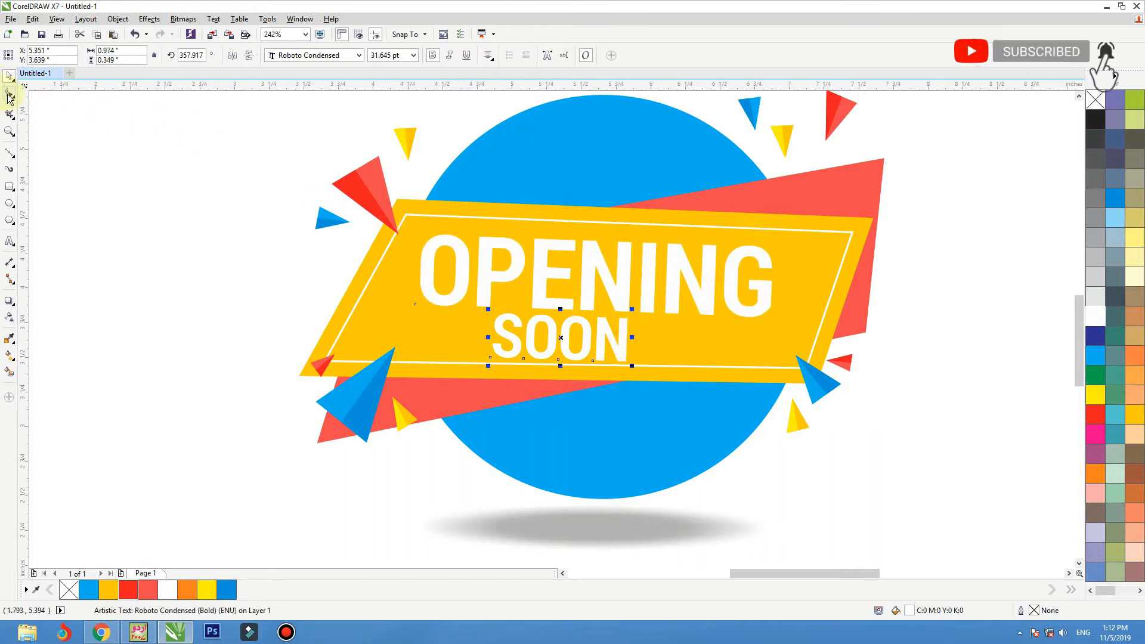
{"action": "left_click", "coordinate": [14, 103]}
{"action": "left_click", "coordinate": [39, 95]}
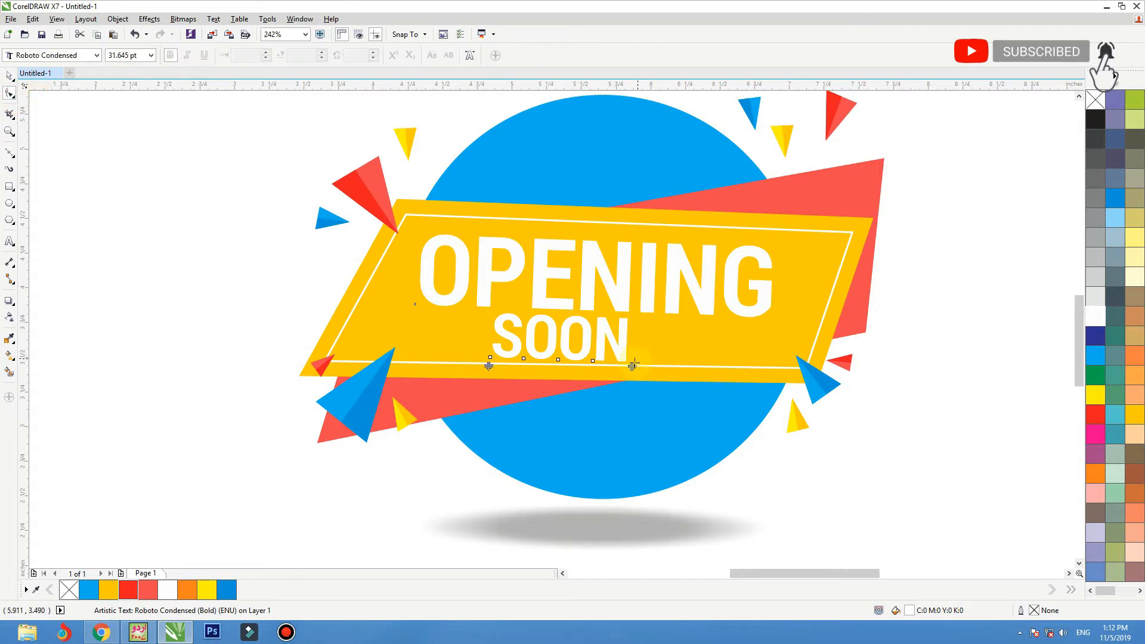
{"action": "left_click_drag", "start_coordinate": [632, 366], "coordinate": [716, 373]}
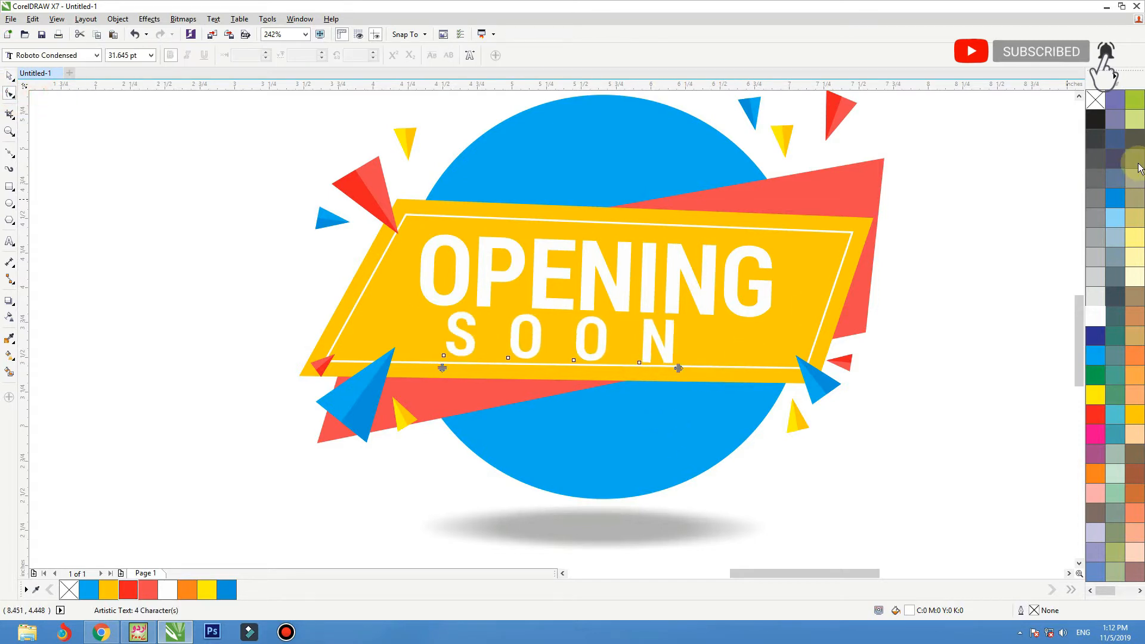
Step: Fill the word SOON black and centre it horizontally under OPENING
{"action": "left_click", "coordinate": [1095, 124]}
{"action": "key", "text": "space"}
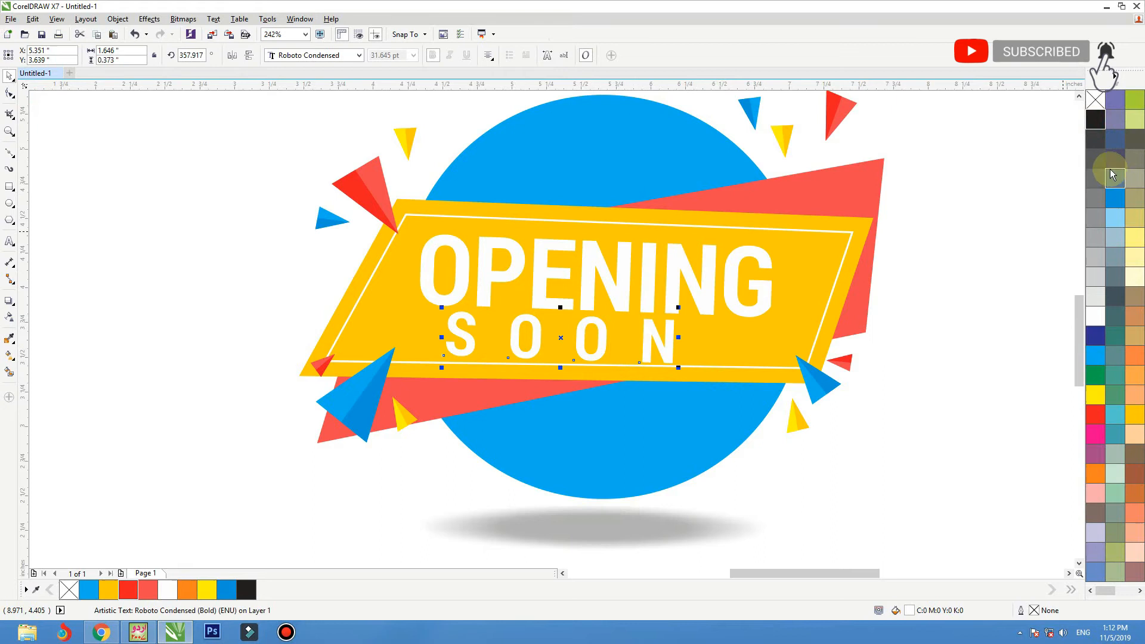
{"action": "left_click", "coordinate": [1095, 121]}
{"action": "left_click", "coordinate": [672, 292], "text": "shift"}
{"action": "key", "text": "c"}
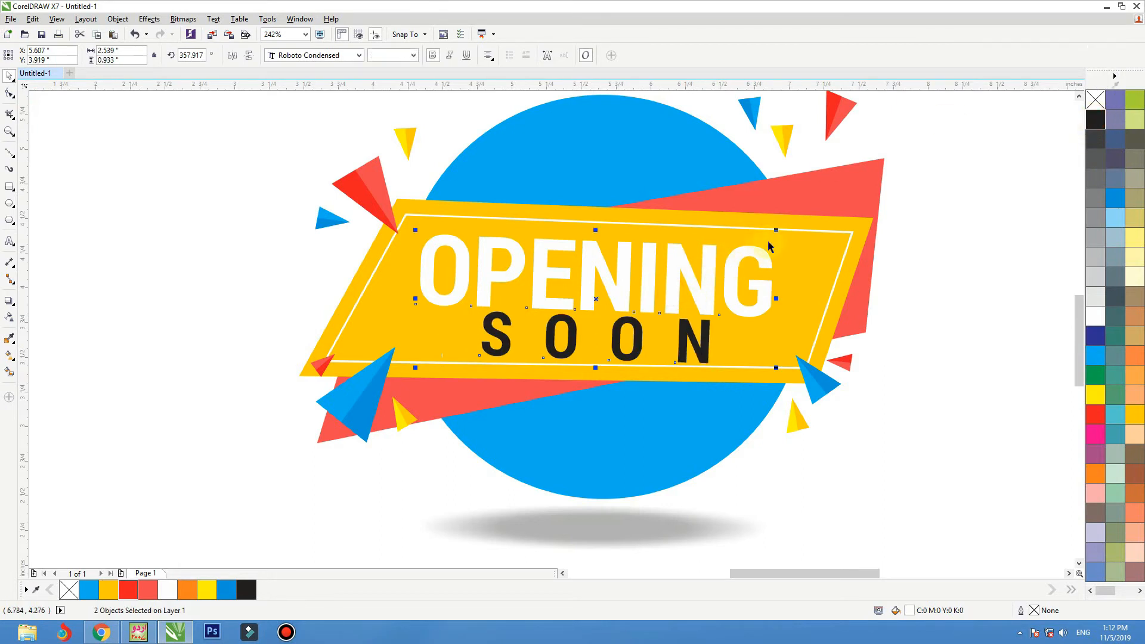
Step: Scale the two text lines down together to about 2.36 inches wide and adjust their vertical position inside the outline
{"action": "left_click_drag", "start_coordinate": [776, 232], "coordinate": [763, 236]}
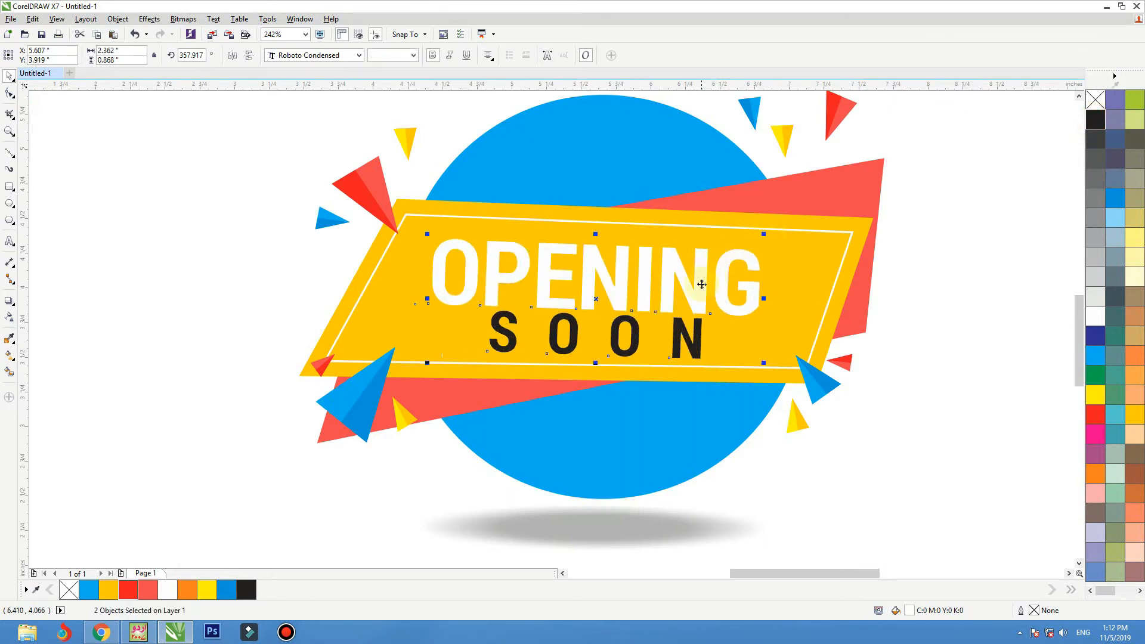
{"action": "left_click_drag", "start_coordinate": [701, 284], "coordinate": [701, 279]}
{"action": "left_click", "coordinate": [856, 456]}
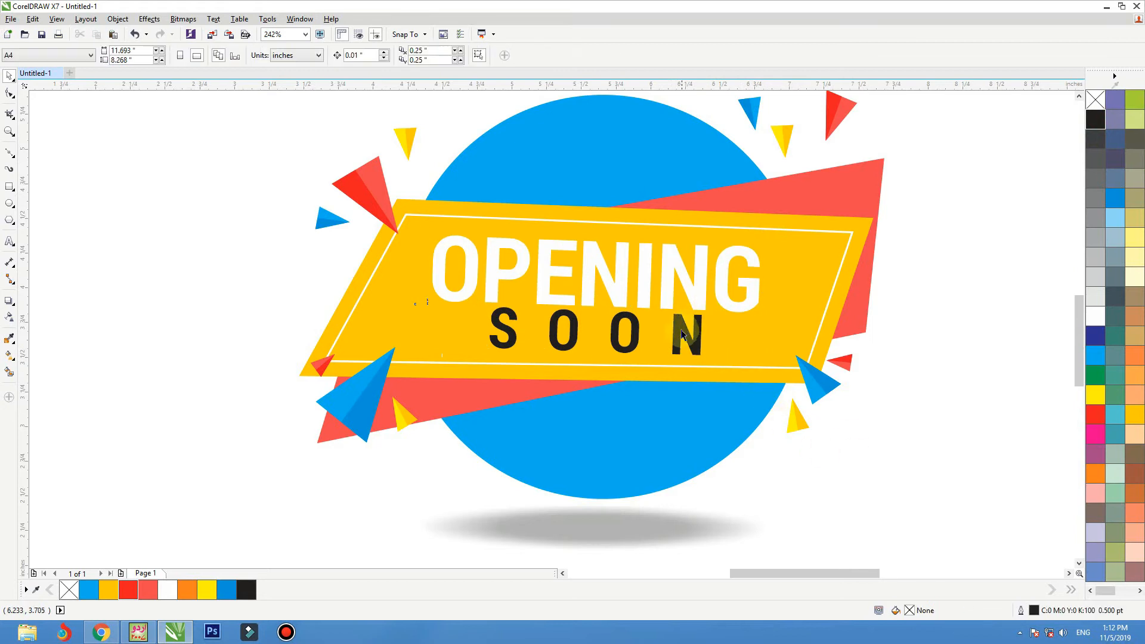
{"action": "left_click", "coordinate": [682, 333]}
Step: Add a black Multiply drop shadow to the amber banner shape with opacity 50 and feathering 15
{"action": "left_click", "coordinate": [858, 232]}
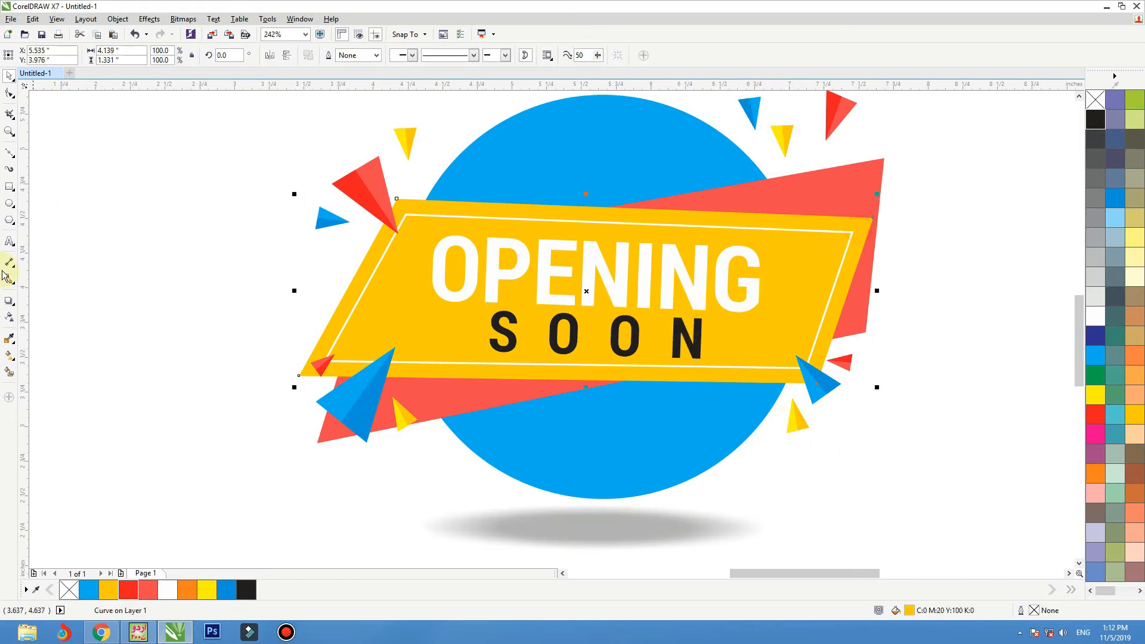
{"action": "left_click", "coordinate": [9, 301]}
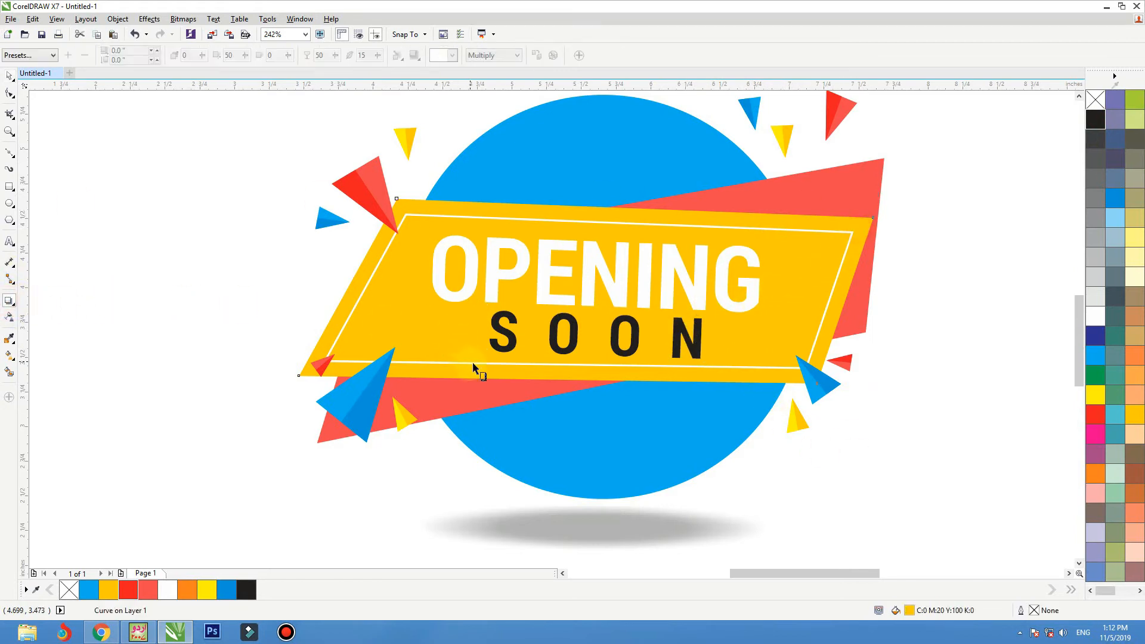
{"action": "left_click_drag", "start_coordinate": [476, 371], "coordinate": [585, 201]}
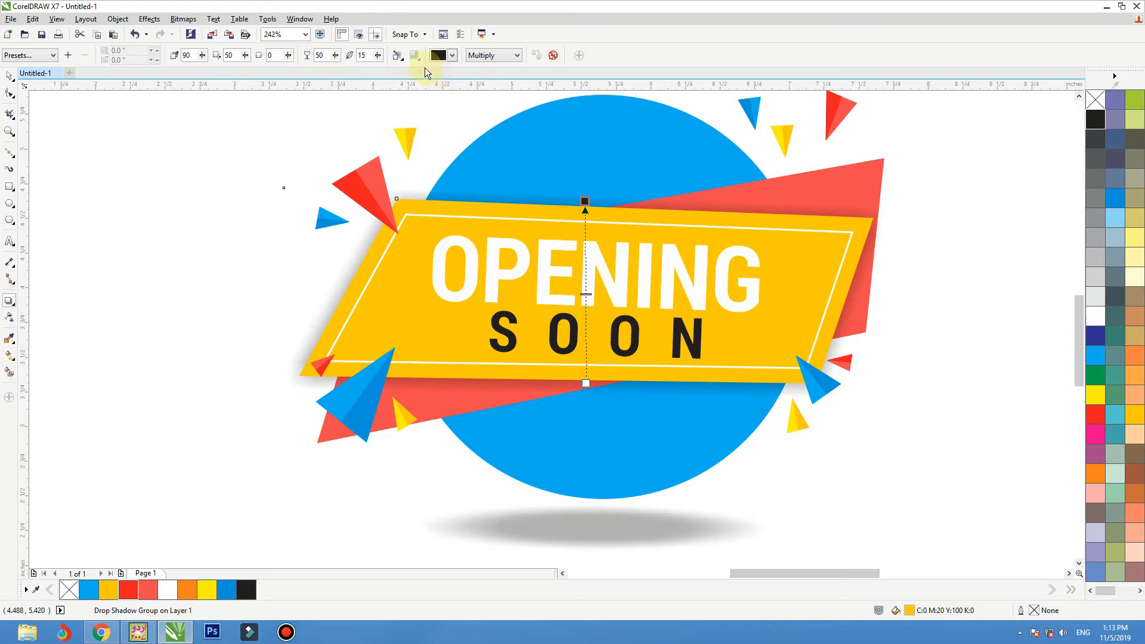
Step: Separate the shadow from the amber banner shape and nudge it down about 0.04 inch
{"action": "left_click", "coordinate": [234, 222]}
{"action": "left_click", "coordinate": [507, 393]}
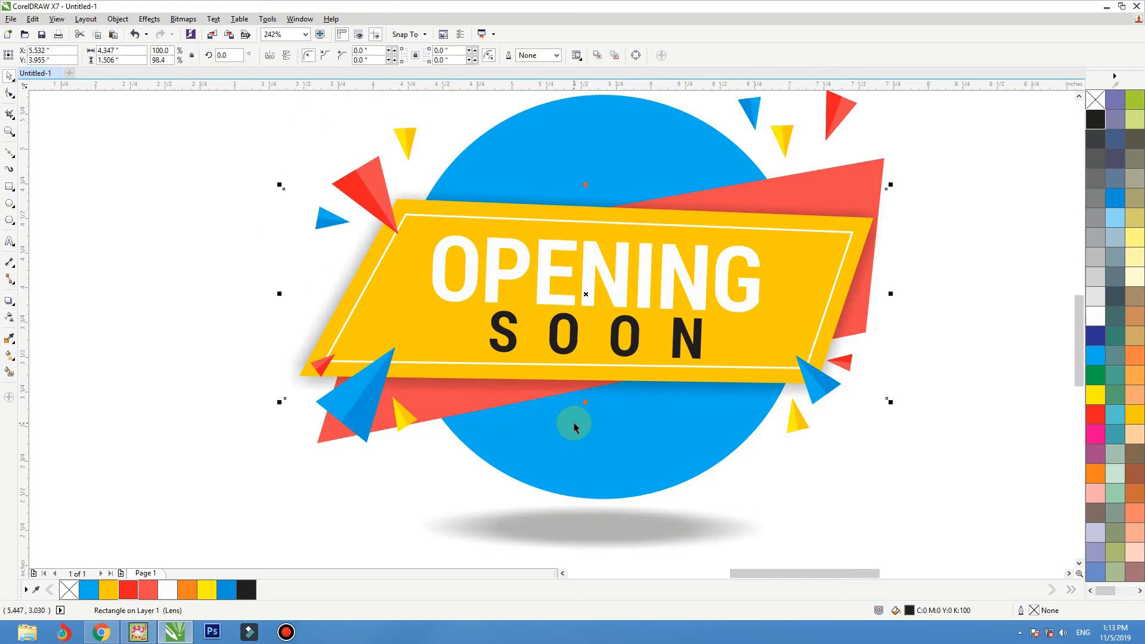
{"action": "key", "text": "Down"}
{"action": "key", "text": "Down"}
{"action": "key", "text": "Down"}
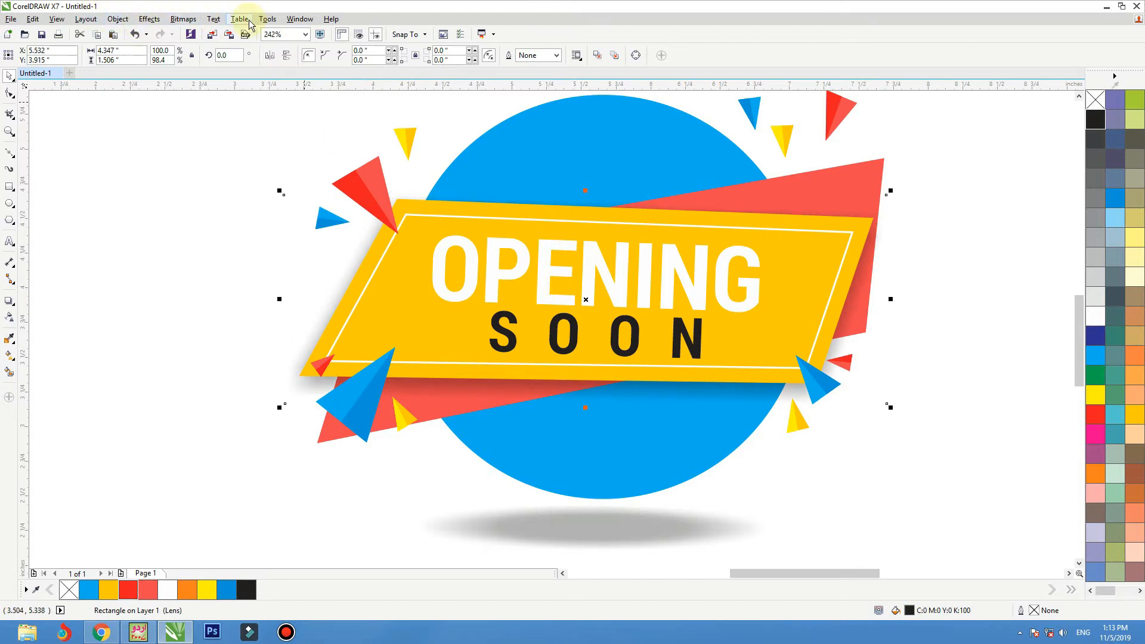
Step: Convert the banner shadow to an 800 dpi CMYK Color (32-bit) bitmap with anti-aliasing and a transparent background
{"action": "left_click", "coordinate": [183, 20]}
{"action": "left_click", "coordinate": [200, 31]}
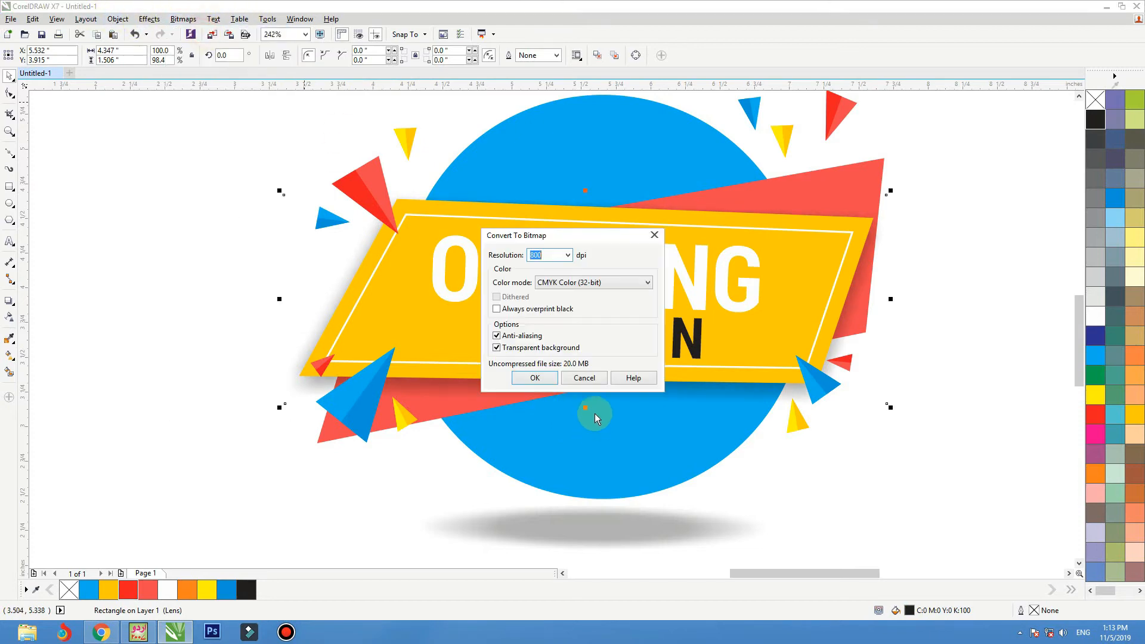
{"action": "left_click", "coordinate": [535, 377]}
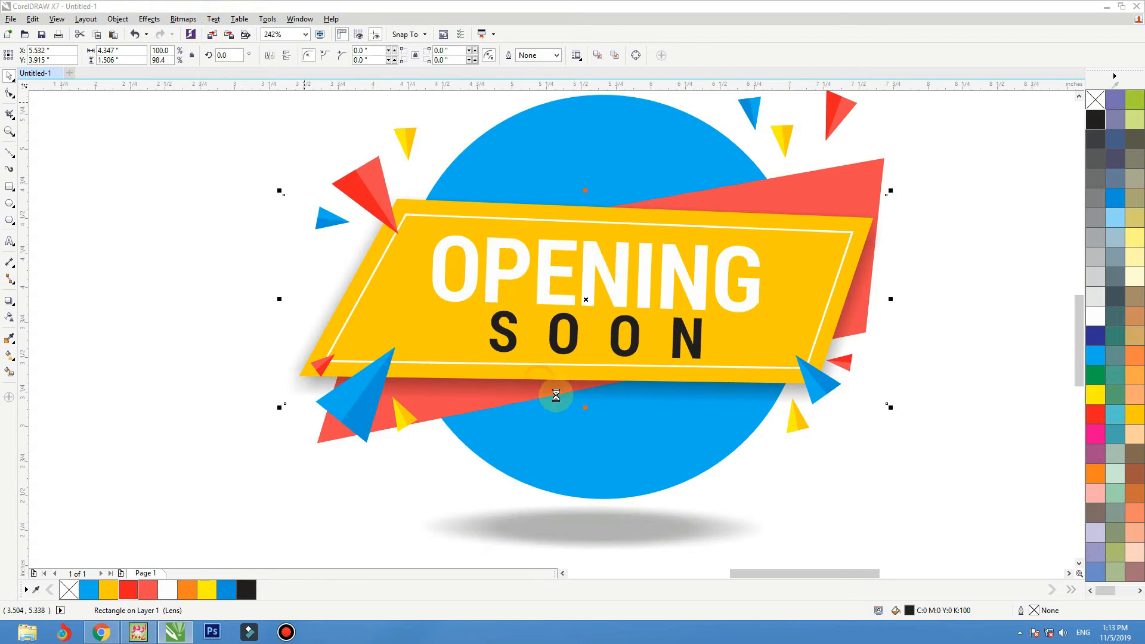
Step: Nudge the banner shadow bitmap down about 0.03 inch and set its uniform transparency to 30
{"action": "left_click", "coordinate": [10, 317]}
{"action": "left_click", "coordinate": [25, 55]}
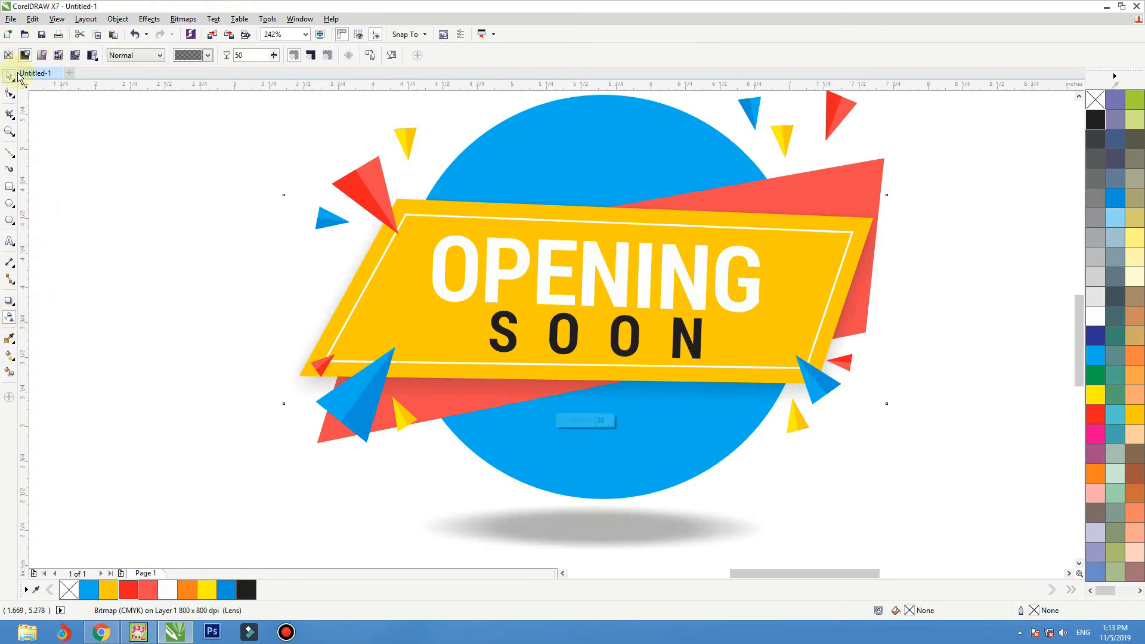
{"action": "left_click", "coordinate": [10, 75]}
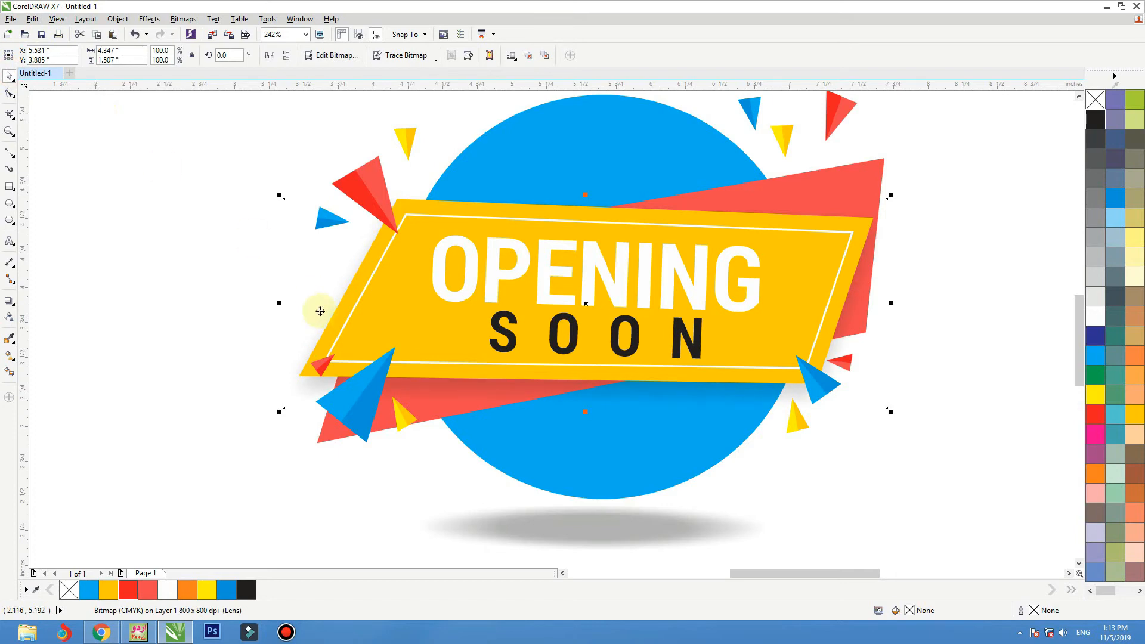
{"action": "left_click", "coordinate": [10, 317]}
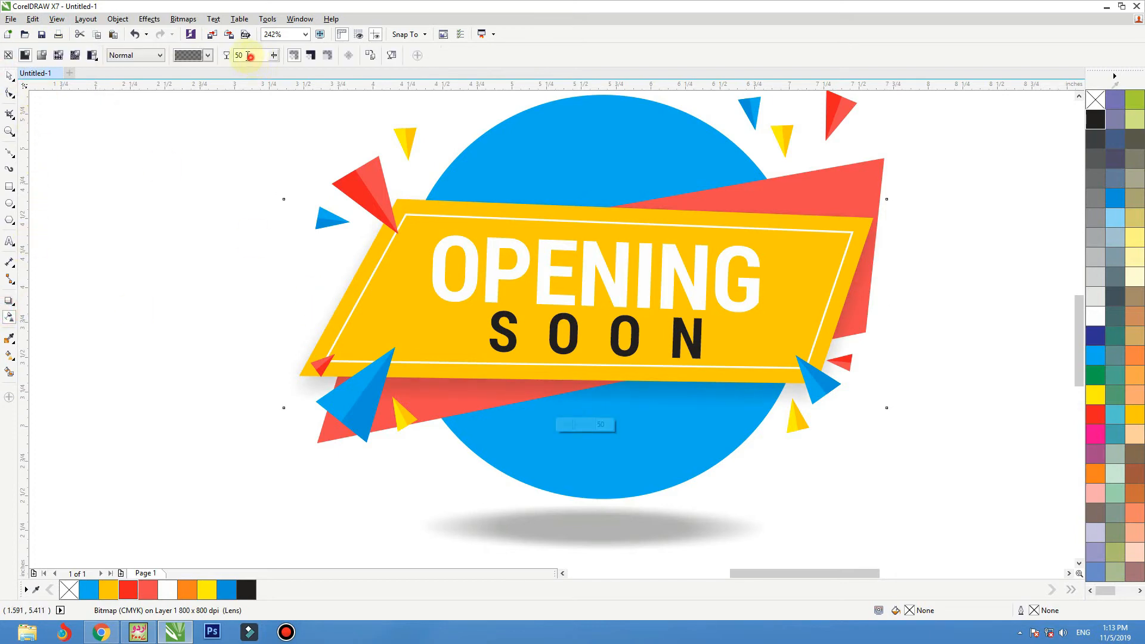
{"action": "left_click", "coordinate": [10, 75]}
Step: Convert the semi-transparent banner shadow to a bitmap again with the same conversion settings
{"action": "left_click", "coordinate": [183, 19]}
{"action": "left_click", "coordinate": [192, 34]}
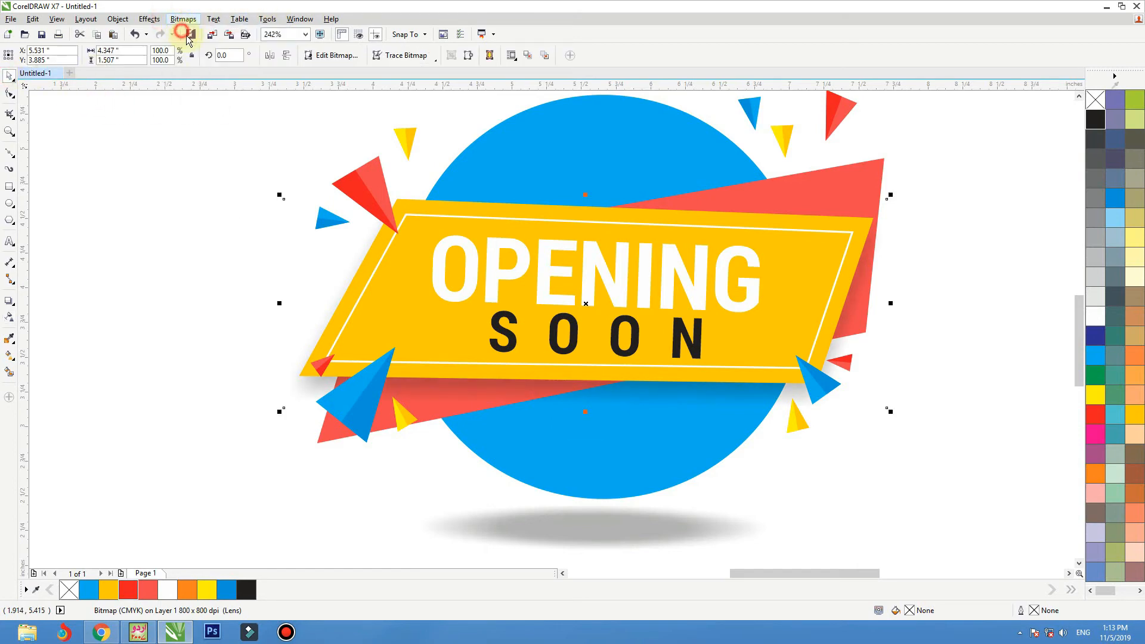
{"action": "key", "text": "Return"}
Step: Apply a Gaussian Blur with a radius of 69 pixels to the oval ground shadow beneath the circle
{"action": "left_click", "coordinate": [672, 523]}
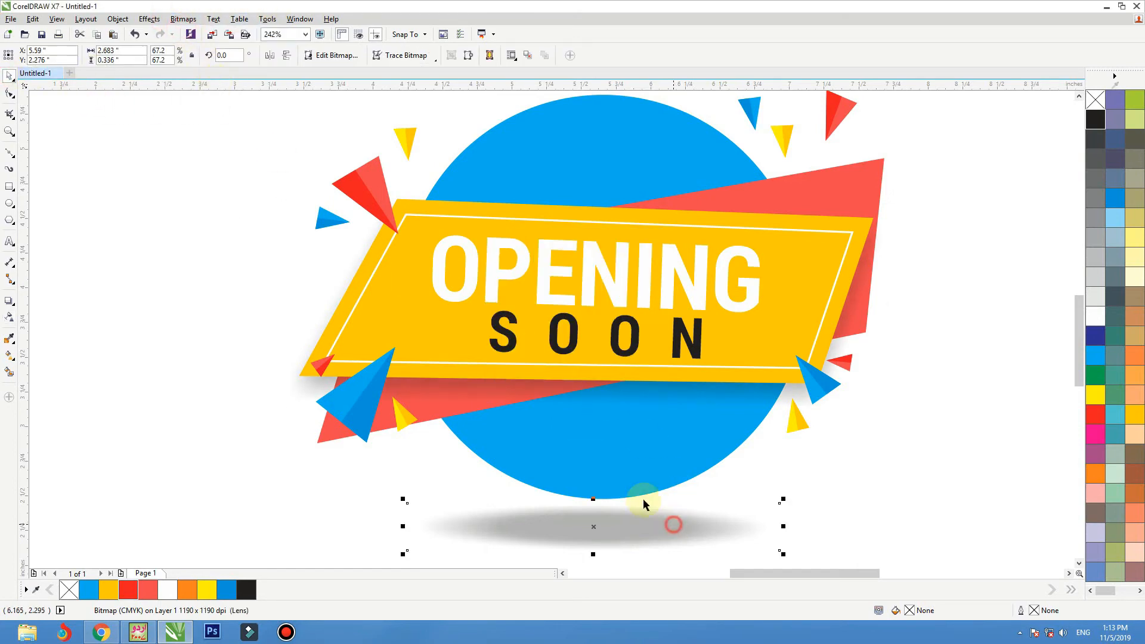
{"action": "left_click", "coordinate": [182, 19]}
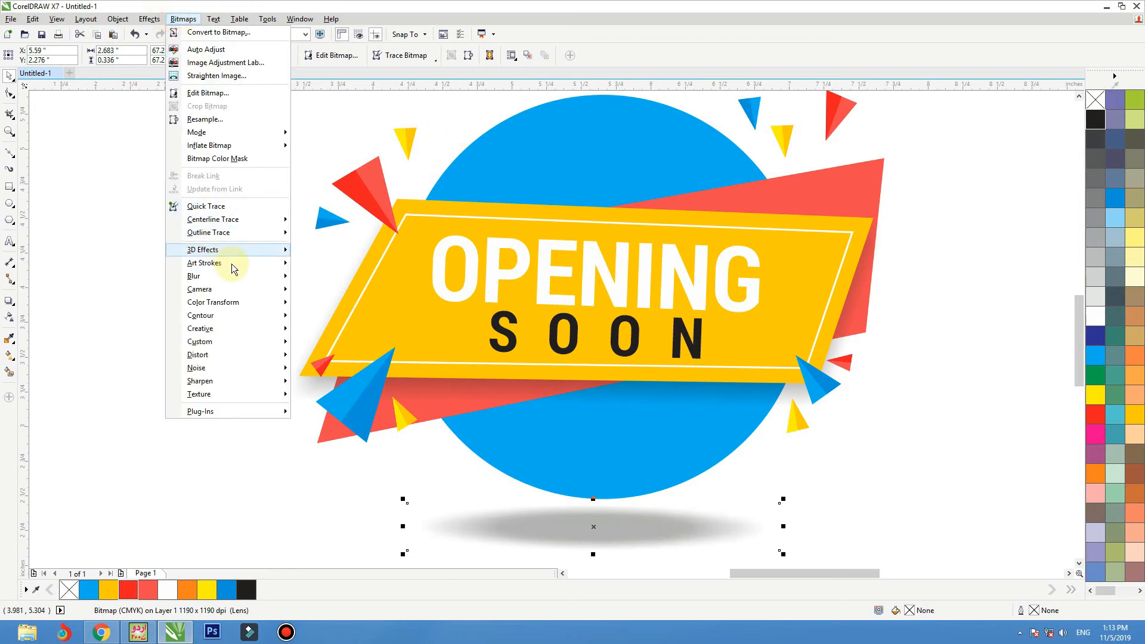
{"action": "mouse_move", "coordinate": [235, 276]}
{"action": "left_click", "coordinate": [316, 290]}
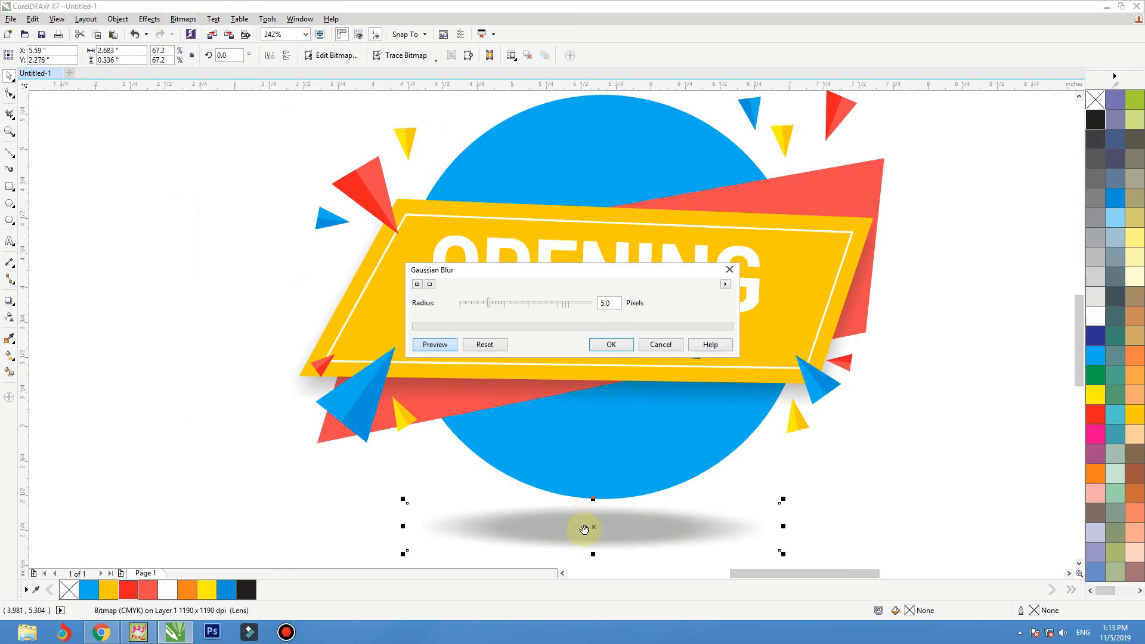
{"action": "left_click", "coordinate": [514, 302]}
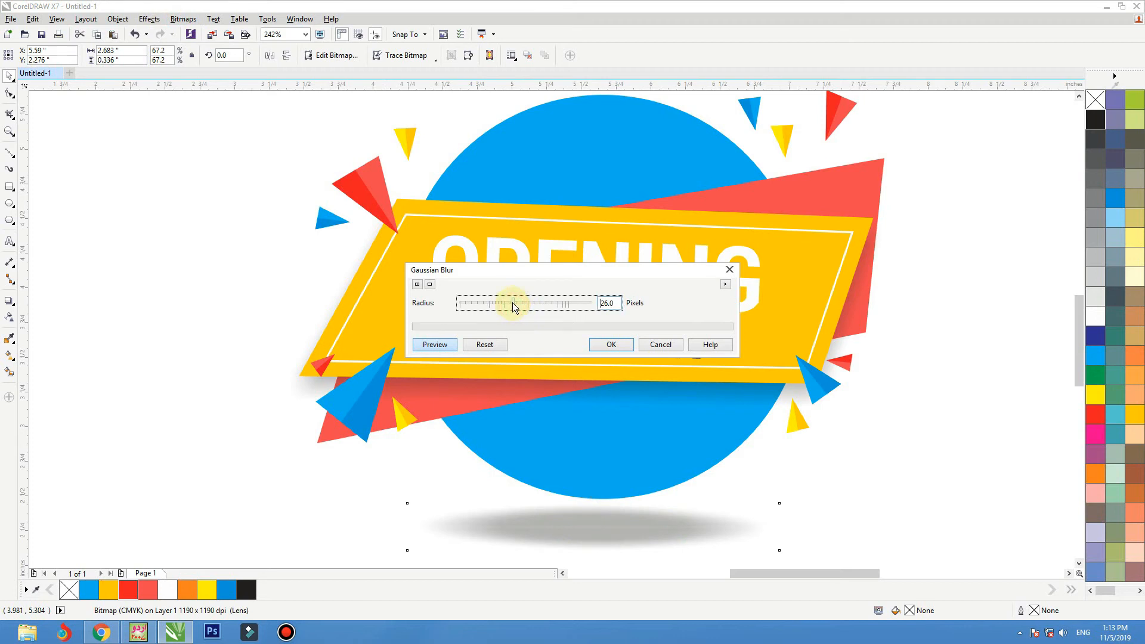
{"action": "left_click_drag", "start_coordinate": [514, 302], "coordinate": [539, 300]}
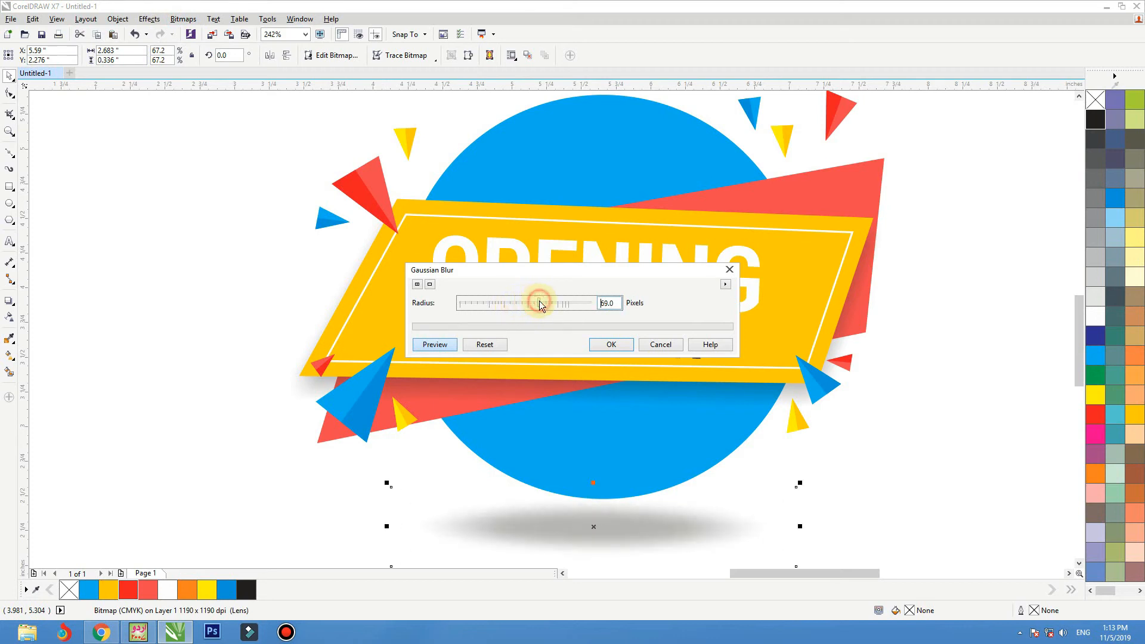
{"action": "left_click", "coordinate": [617, 344]}
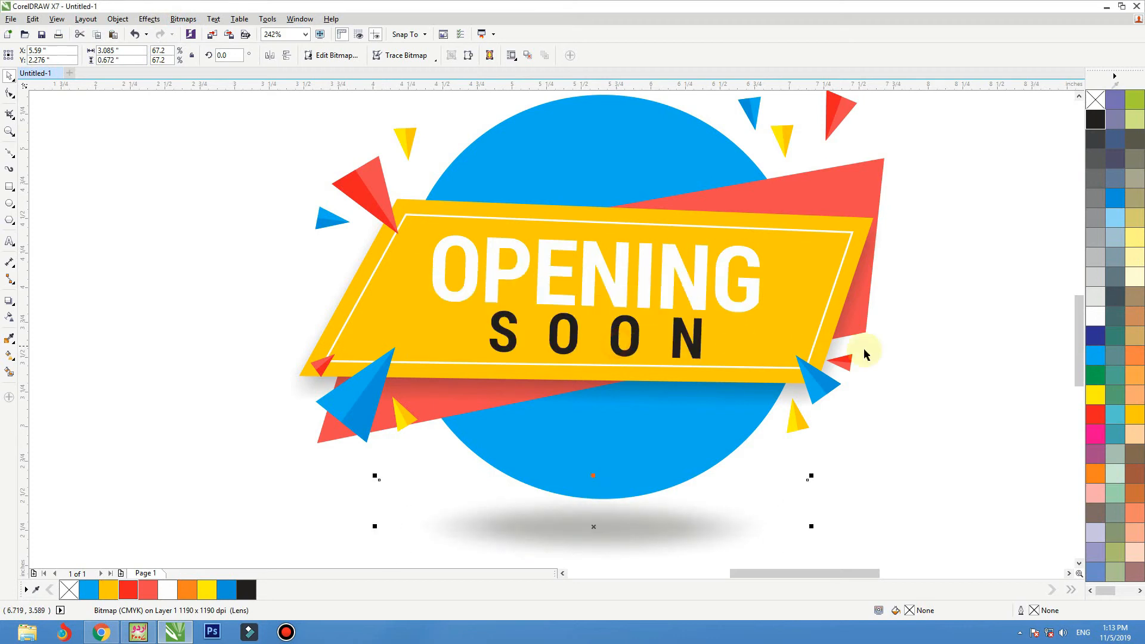
{"action": "left_click", "coordinate": [938, 350]}
Step: Recolour the large background circle with the darker blue C100 M20 Y0 K0
{"action": "left_click", "coordinate": [708, 459]}
{"action": "left_click_drag", "start_coordinate": [680, 460], "coordinate": [642, 461]}
{"action": "key", "text": "ctrl+z"}
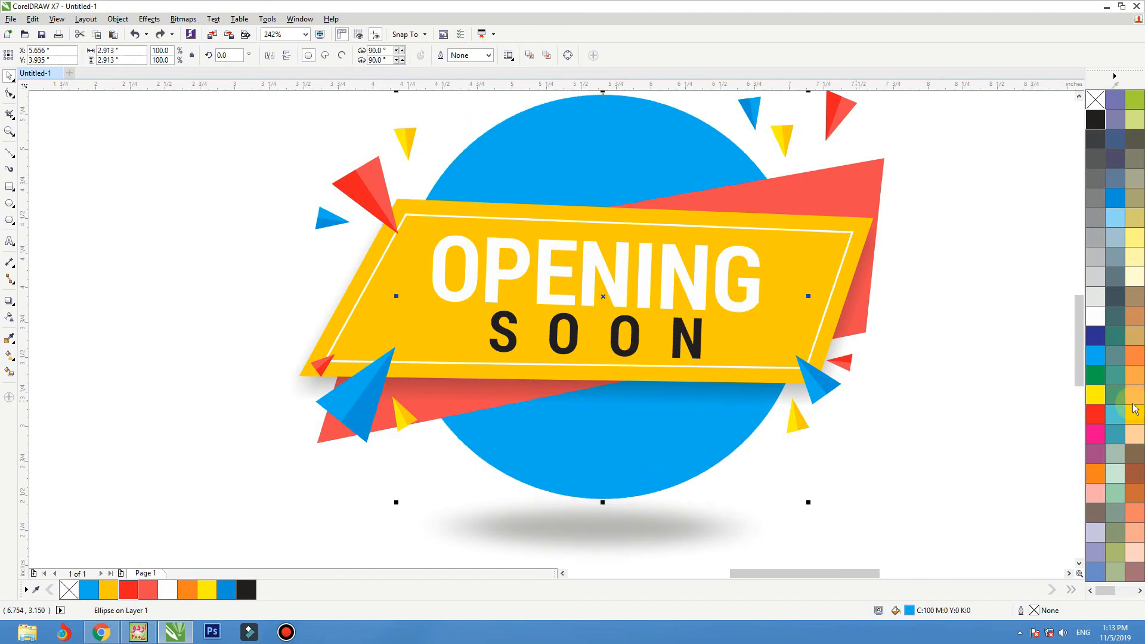
{"action": "left_click", "coordinate": [1114, 197]}
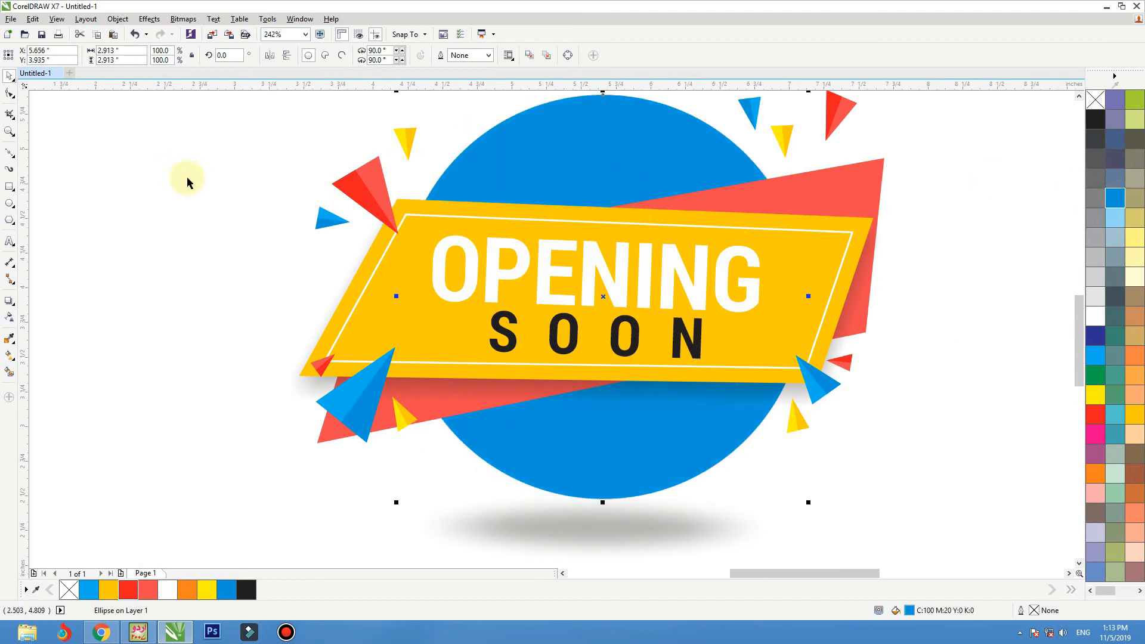
Step: Apply an elliptical fountain fill to the blue circle along its vertical axis
{"action": "left_click", "coordinate": [16, 306]}
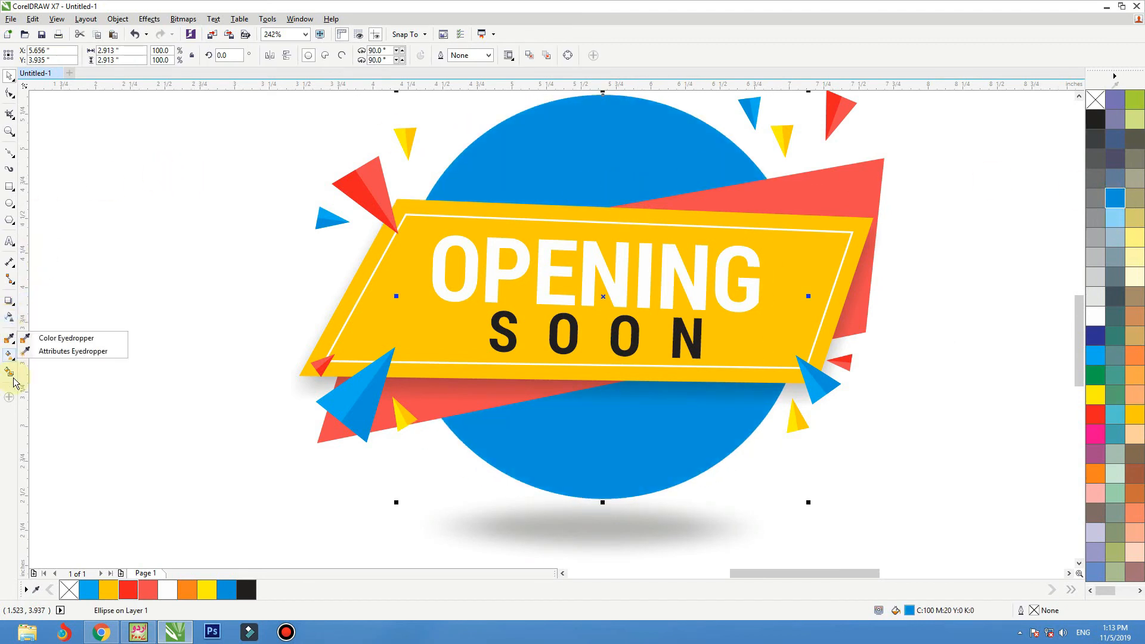
{"action": "left_click", "coordinate": [24, 358]}
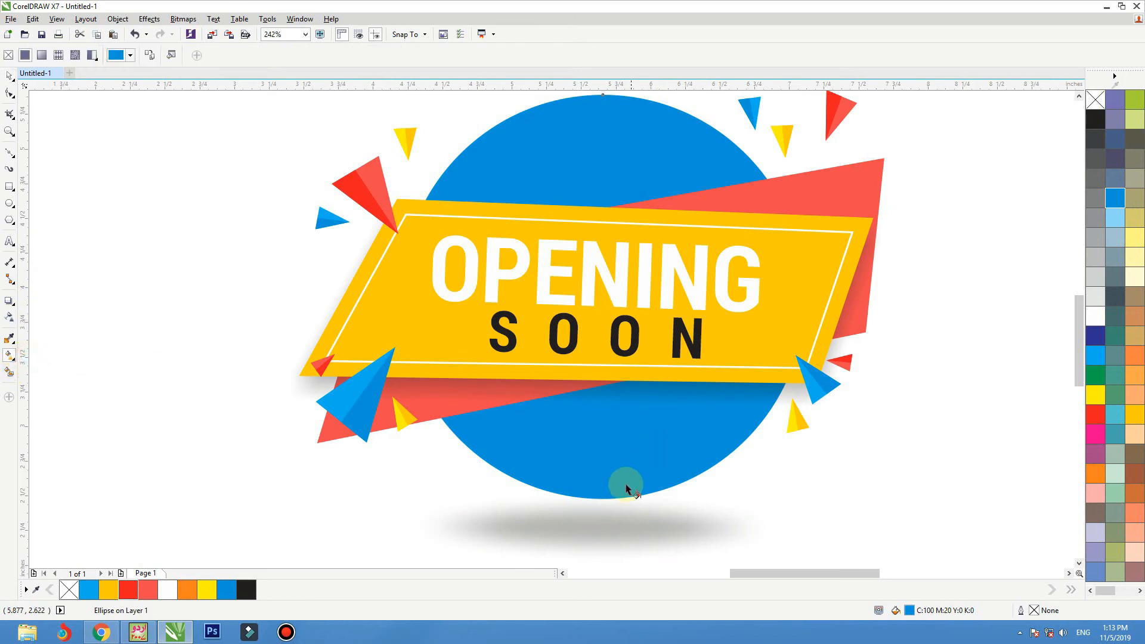
{"action": "left_click_drag", "start_coordinate": [624, 477], "coordinate": [628, 119]}
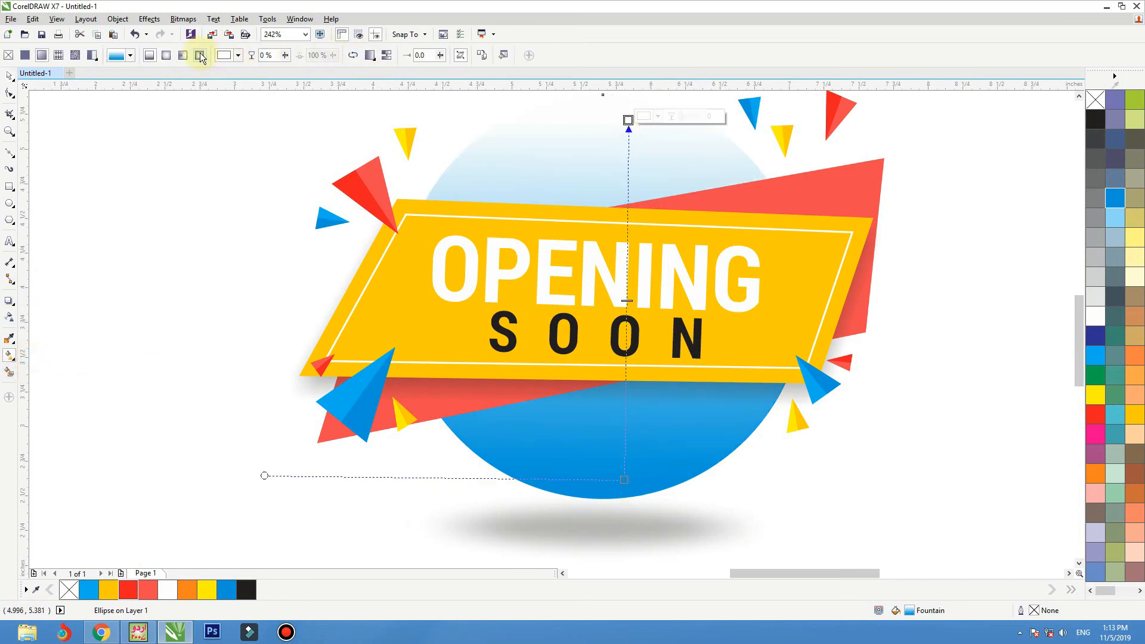
{"action": "left_click", "coordinate": [200, 55]}
{"action": "left_click", "coordinate": [182, 55]}
{"action": "left_click", "coordinate": [167, 54]}
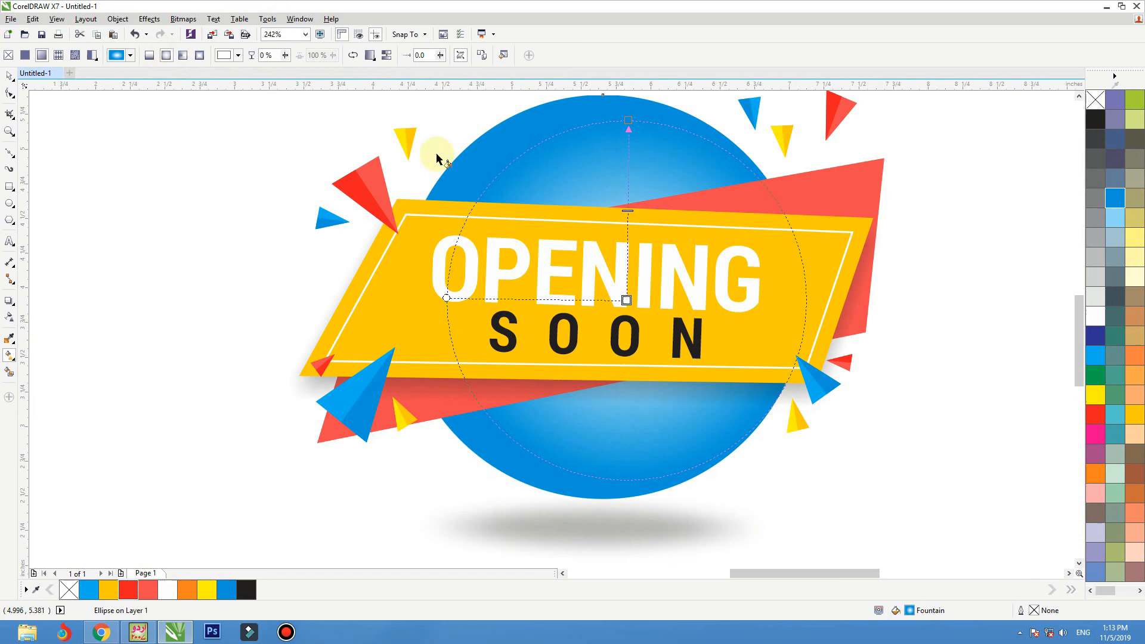
Step: Colour the centre node of the circle's fountain fill cyan and move it down toward the word SOON
{"action": "left_click", "coordinate": [626, 300]}
{"action": "left_click", "coordinate": [1095, 354]}
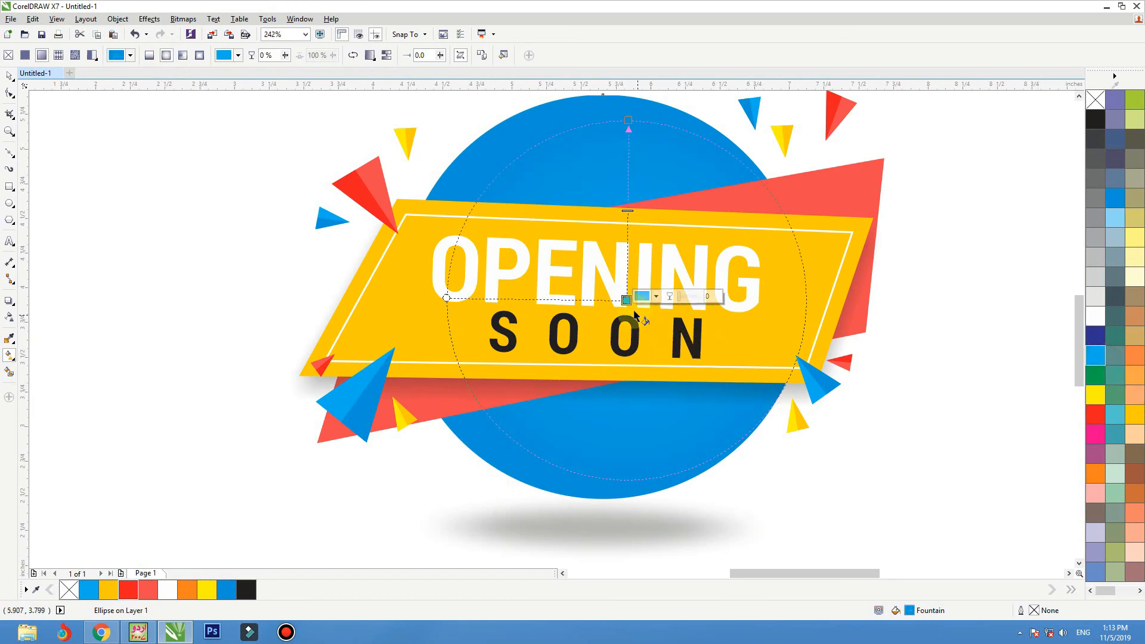
{"action": "left_click_drag", "start_coordinate": [626, 300], "coordinate": [624, 342]}
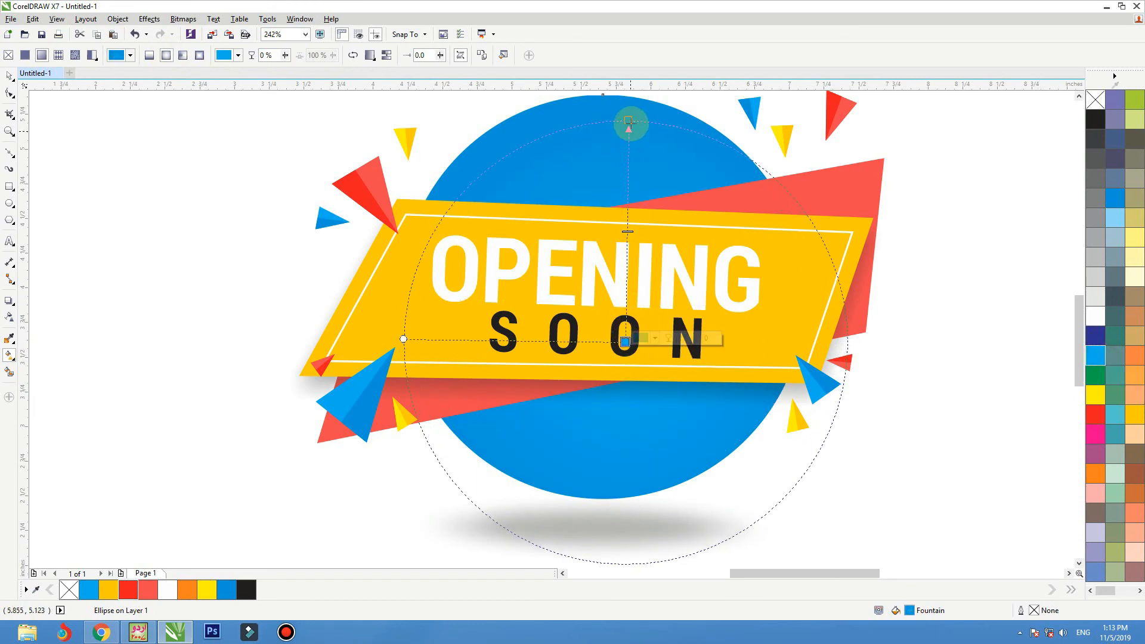
Step: Set the outer node of the circle's fountain fill to dark blue C100 M62 Y27 K7
{"action": "left_click", "coordinate": [627, 120]}
{"action": "left_click", "coordinate": [658, 117]}
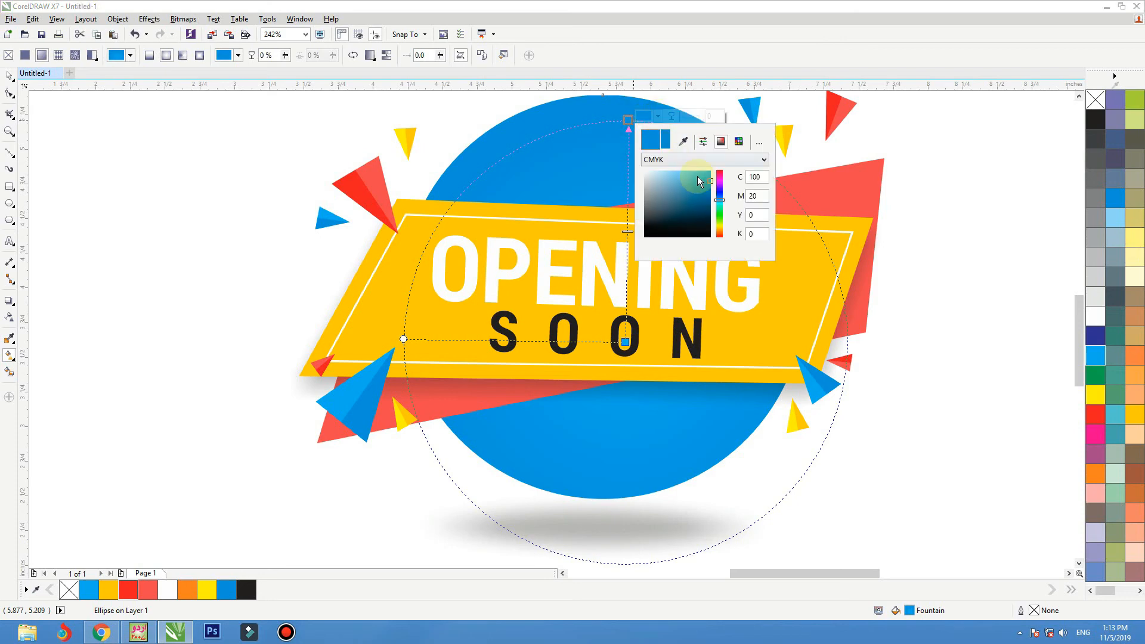
{"action": "left_click_drag", "start_coordinate": [707, 179], "coordinate": [708, 201]}
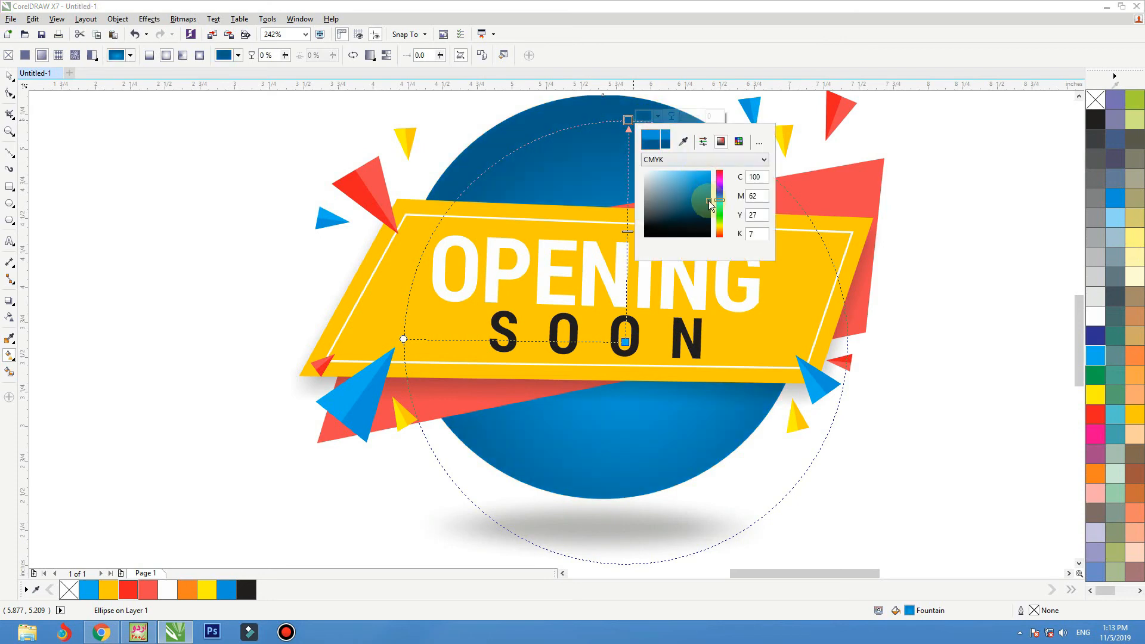
Step: Shift the fountain fill's centre slightly up and right and extend its outer node to the circle's top edge
{"action": "left_click", "coordinate": [622, 342]}
{"action": "mouse_move", "coordinate": [625, 342]}
{"action": "left_mouse_down"}
{"action": "mouse_move", "coordinate": [637, 281]}
{"action": "mouse_move", "coordinate": [637, 326]}
{"action": "left_mouse_up"}
{"action": "left_click_drag", "start_coordinate": [627, 119], "coordinate": [611, 94]}
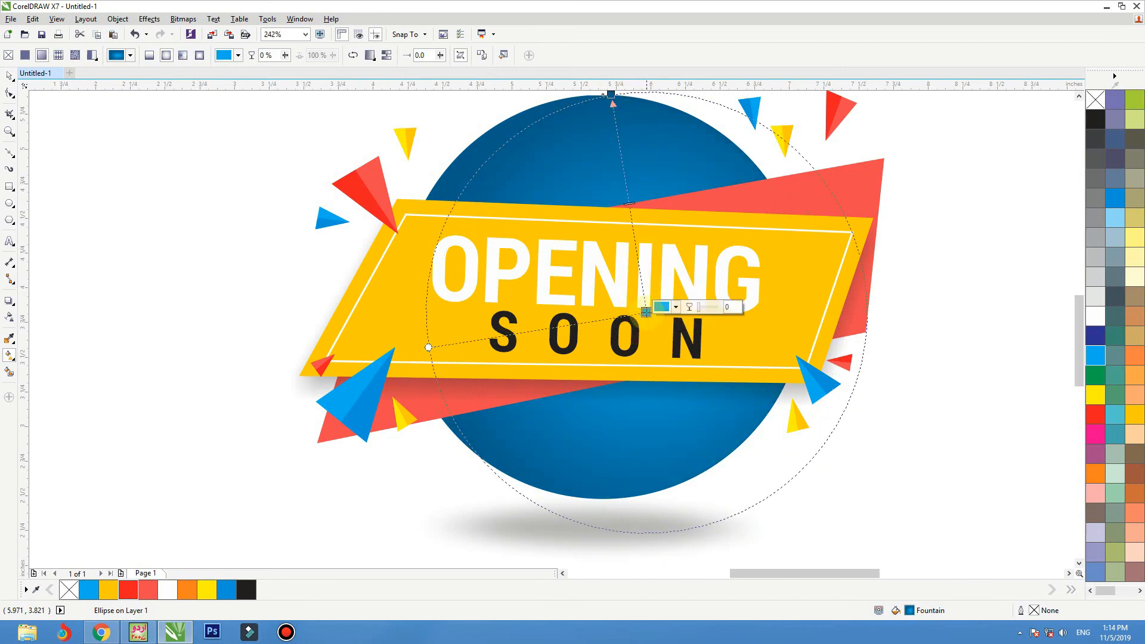
{"action": "key", "text": "space"}
{"action": "left_click", "coordinate": [242, 243]}
Step: Try cyan and black fills on the word OPENING and undo the colour changes
{"action": "scroll", "coordinate": [576, 260], "scroll_direction": "down", "scroll_amount": 1}
{"action": "key", "text": "F2"}
{"action": "left_click_drag", "start_coordinate": [709, 141], "coordinate": [243, 444]}
{"action": "left_click", "coordinate": [618, 289]}
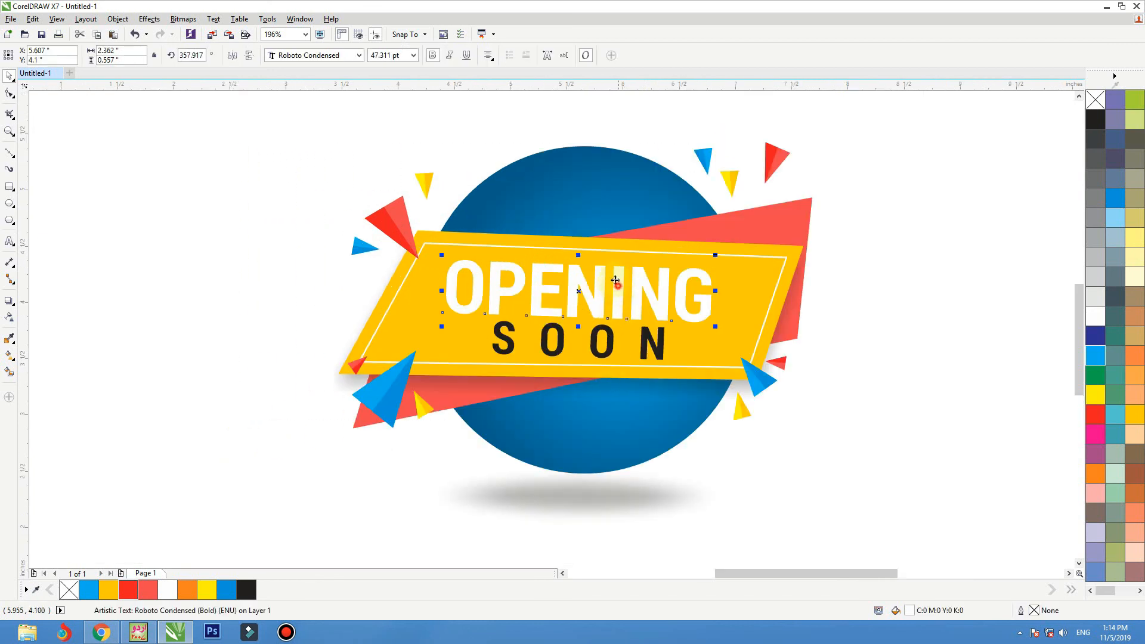
{"action": "left_click", "coordinate": [1100, 353]}
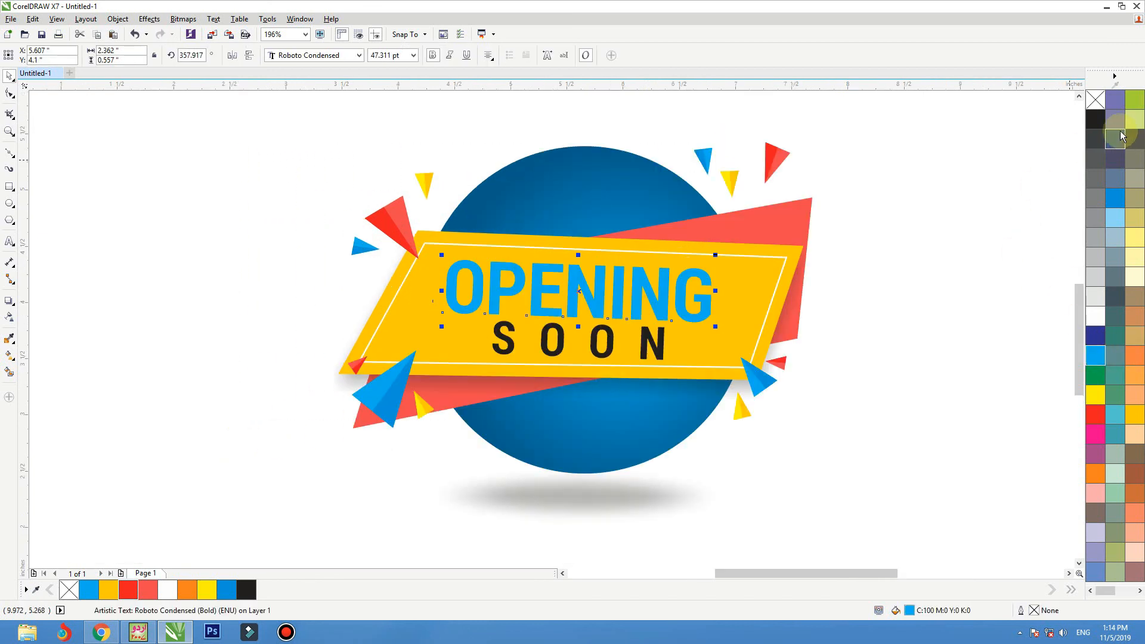
{"action": "left_click", "coordinate": [1095, 119]}
{"action": "key", "text": "ctrl+z"}
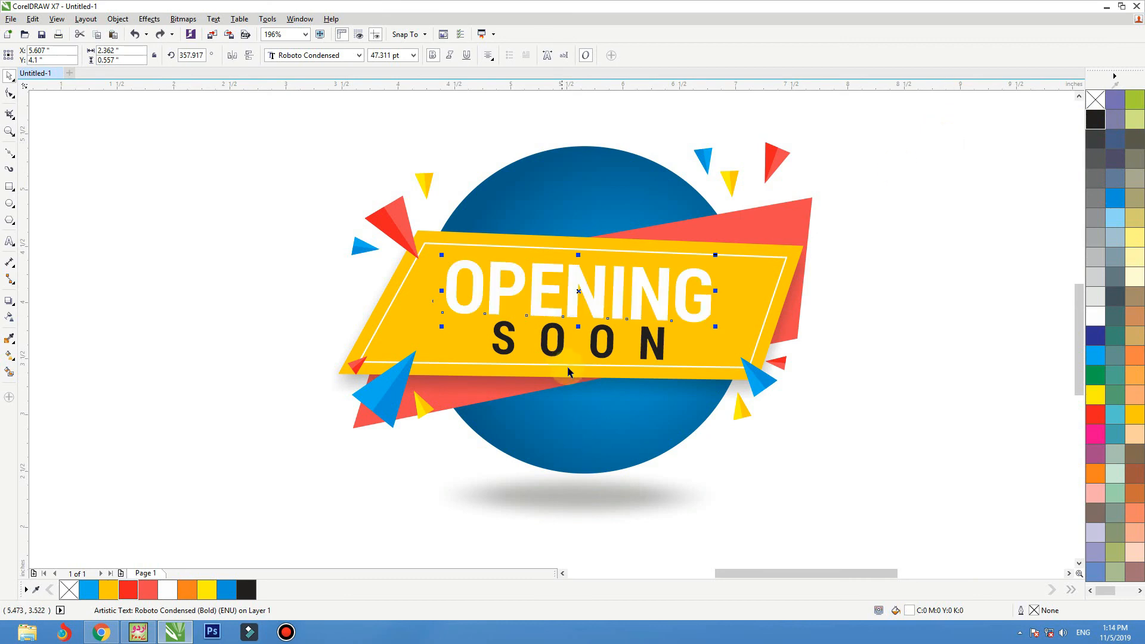
Step: Shrink the word SOON slightly around its centre beneath OPENING
{"action": "left_click", "coordinate": [609, 354]}
{"action": "left_click_drag", "start_coordinate": [666, 320], "coordinate": [660, 322]}
{"action": "left_click", "coordinate": [659, 316], "text": "shift"}
{"action": "left_click", "coordinate": [883, 286]}
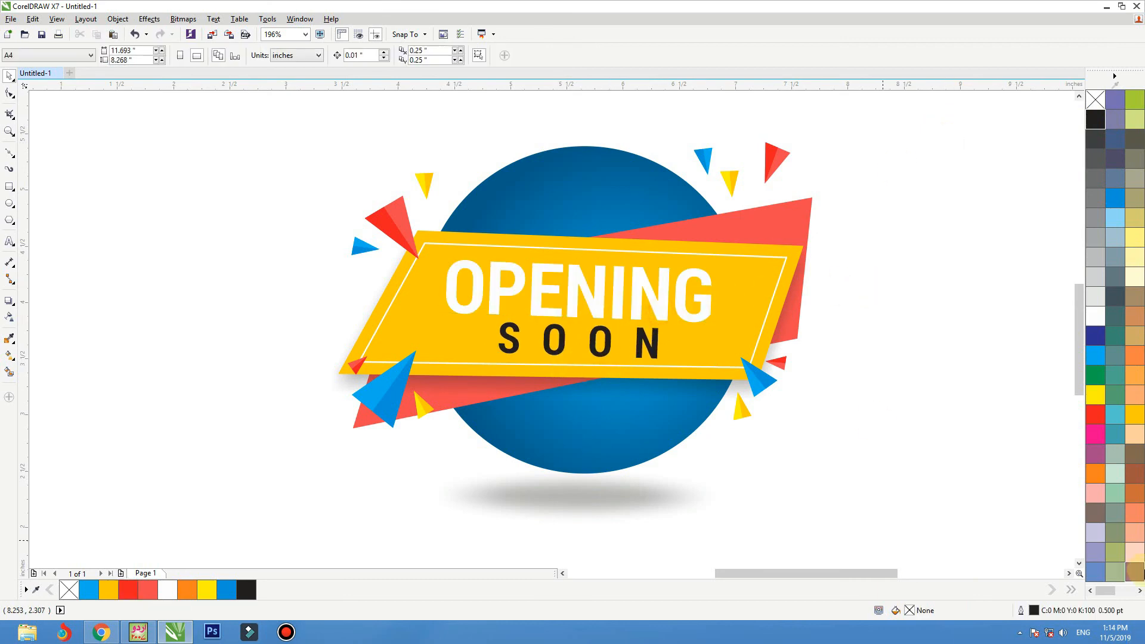